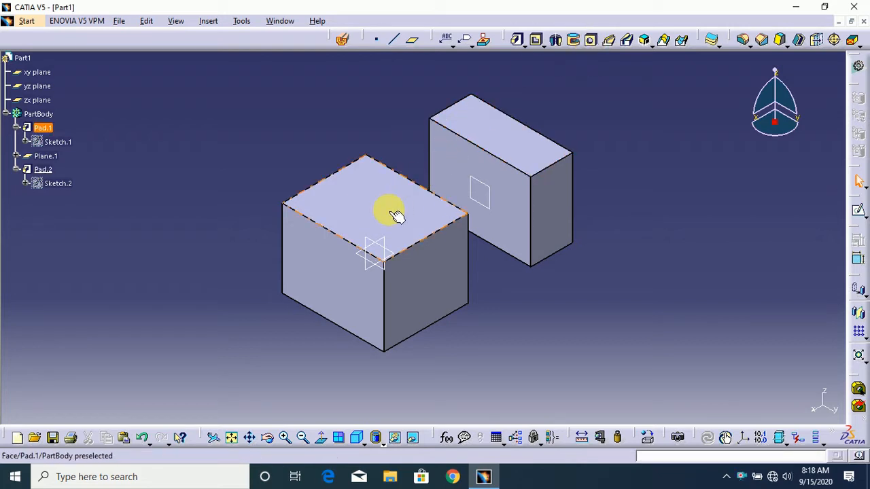
Start a blind hole on the top face of the front block, set its diameter to 40 mm and preview it
click(592, 40)
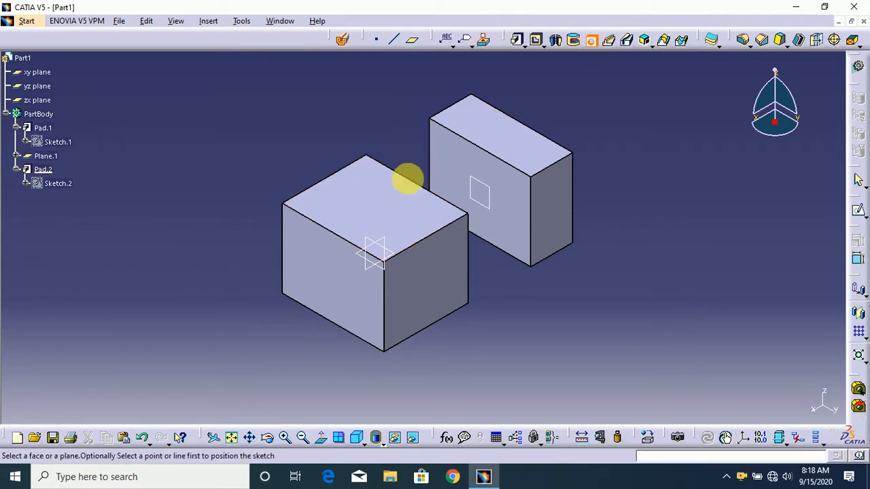
click(388, 214)
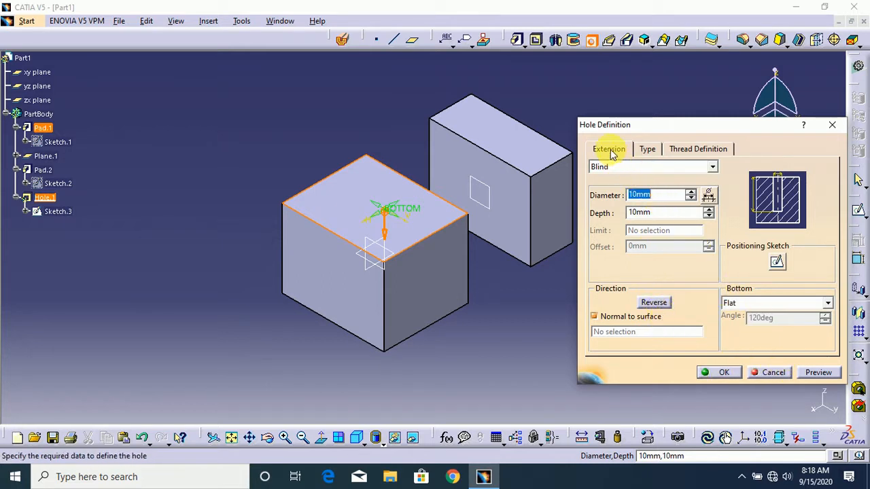
click(618, 170)
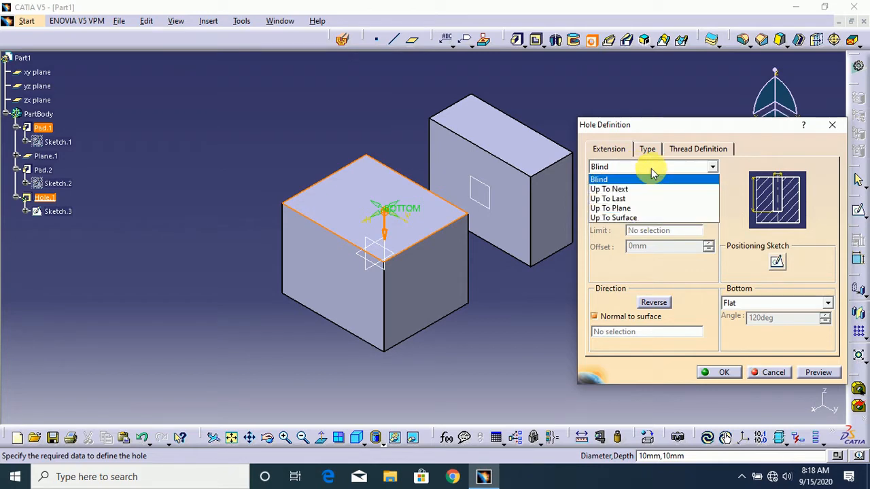
click(651, 169)
click(665, 195)
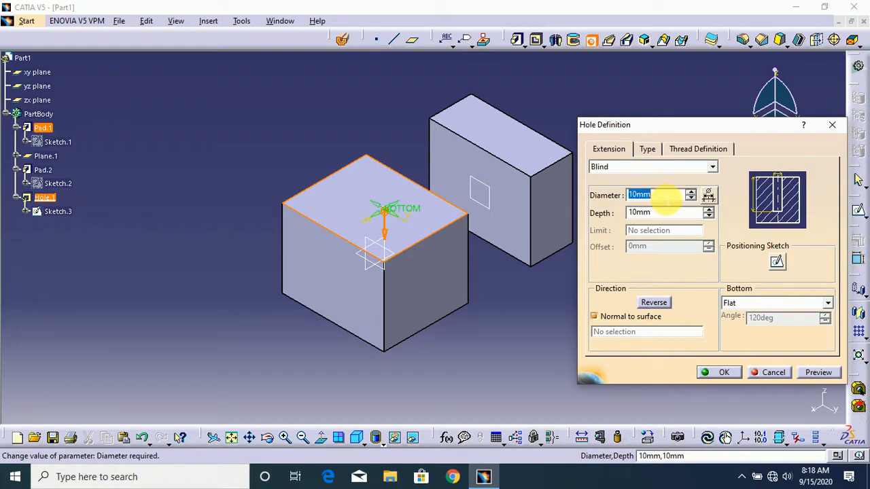
text(40)
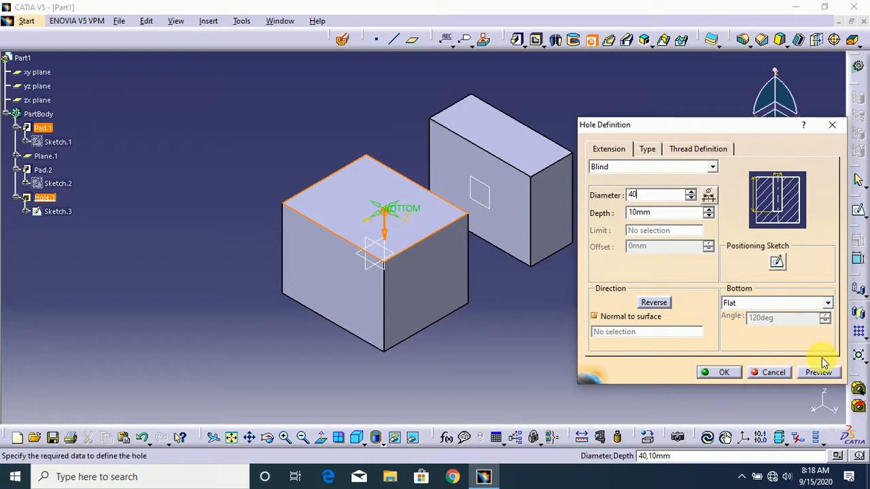
click(818, 373)
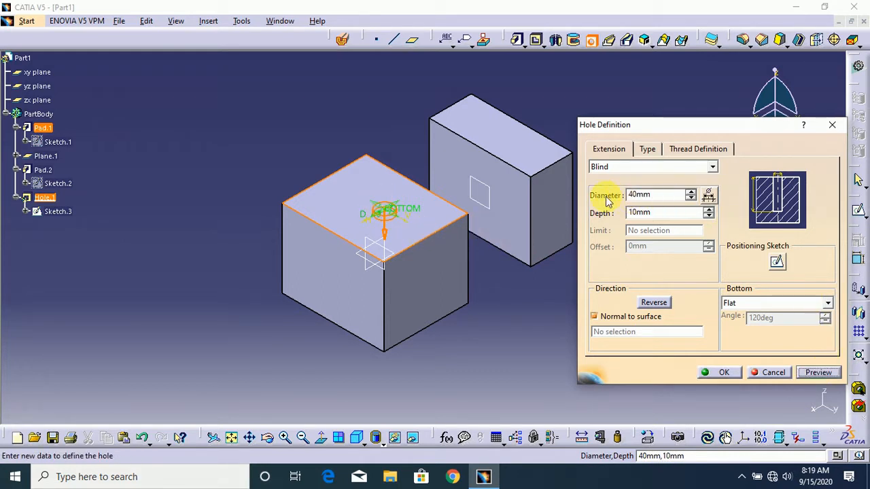
Set the hole's depth to 150 mm, preview it and create the hole
double_click(664, 214)
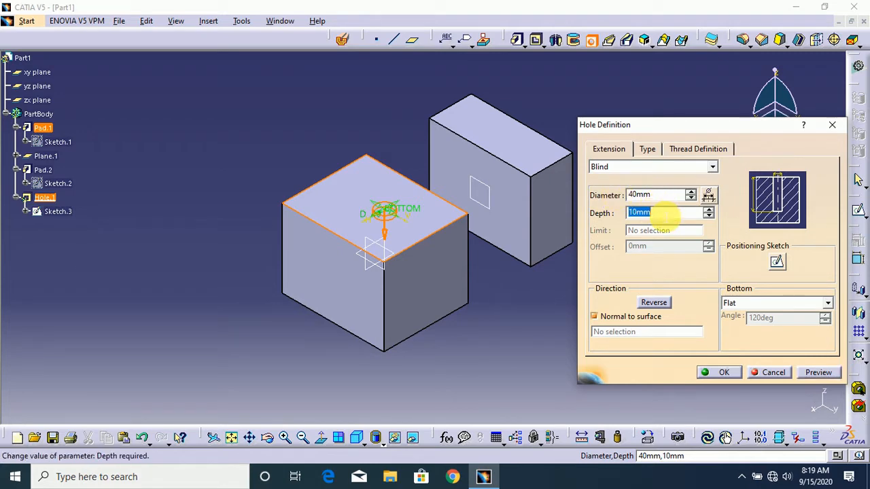
text(15)
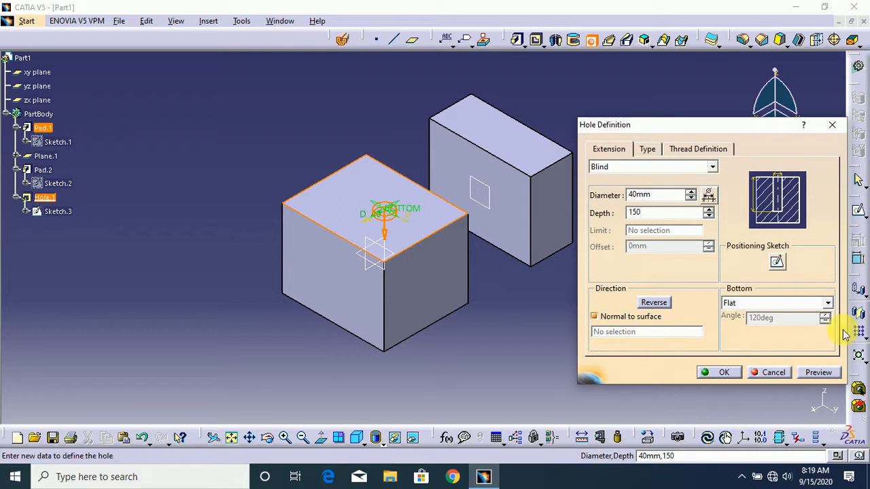
click(817, 373)
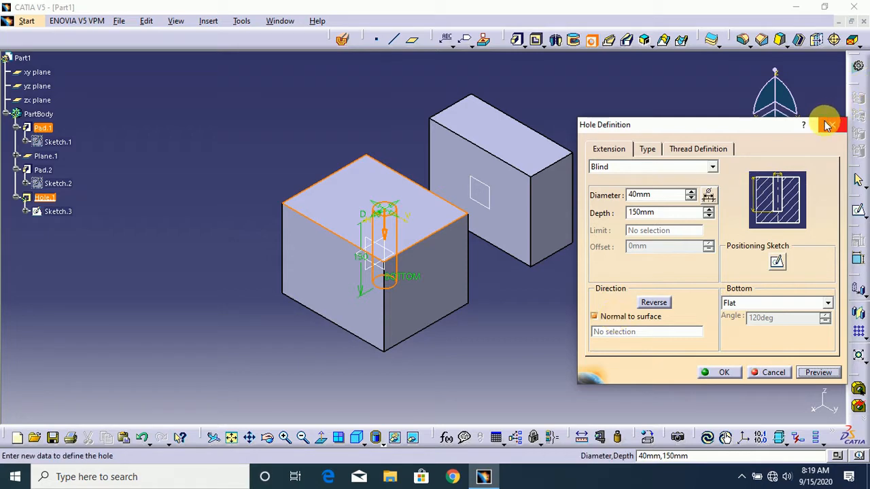
click(724, 372)
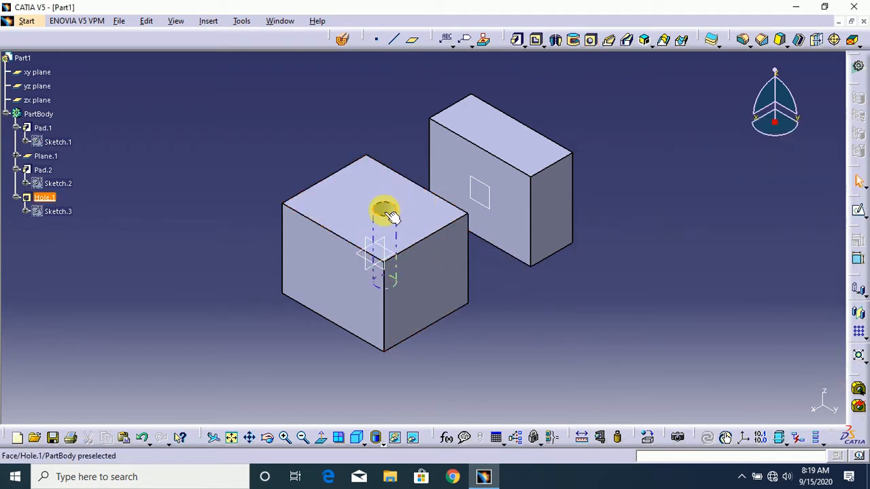
Undo the 40 mm hole in the front block
key(ctrl+z)
key(ctrl+z)
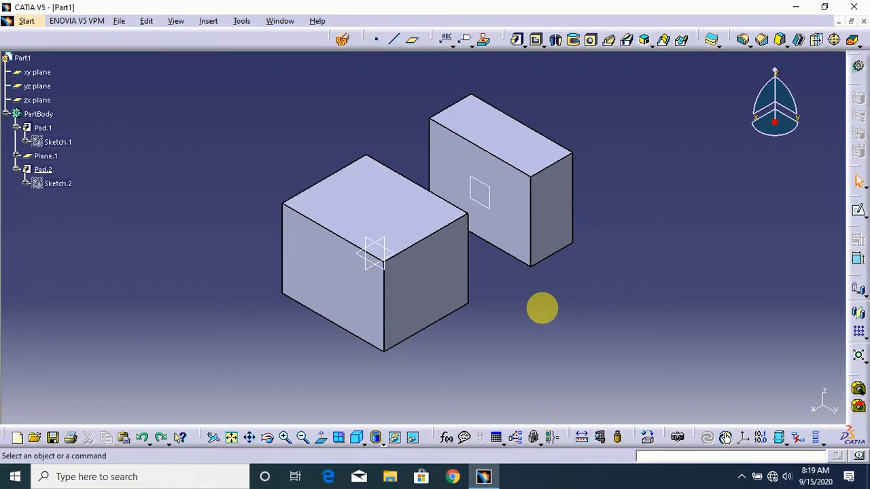
Open a new sketch on the yz plane
click(379, 252)
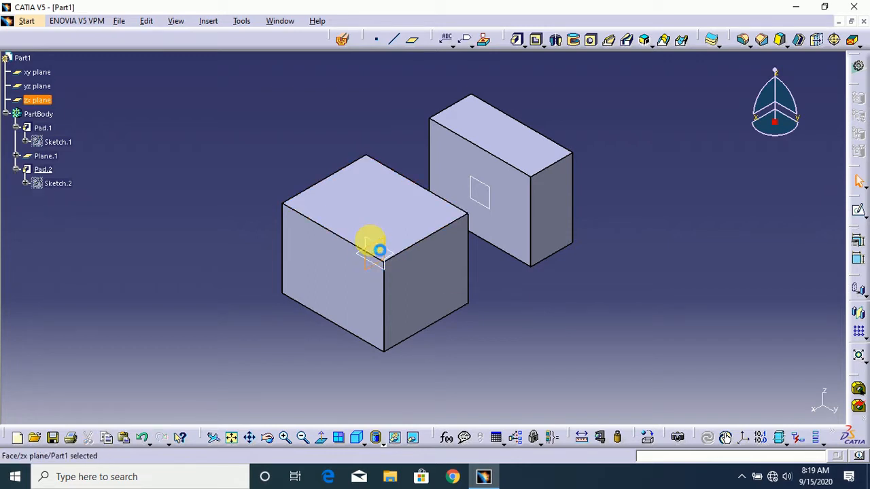
click(499, 285)
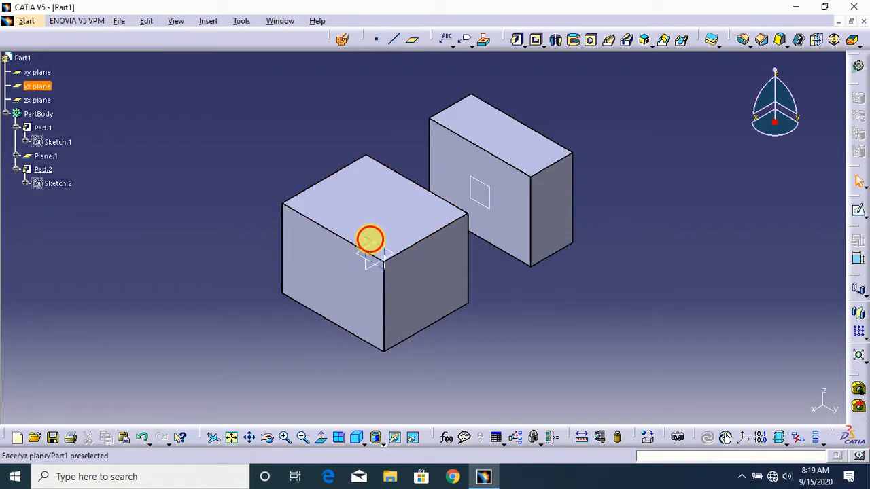
click(371, 239)
click(859, 213)
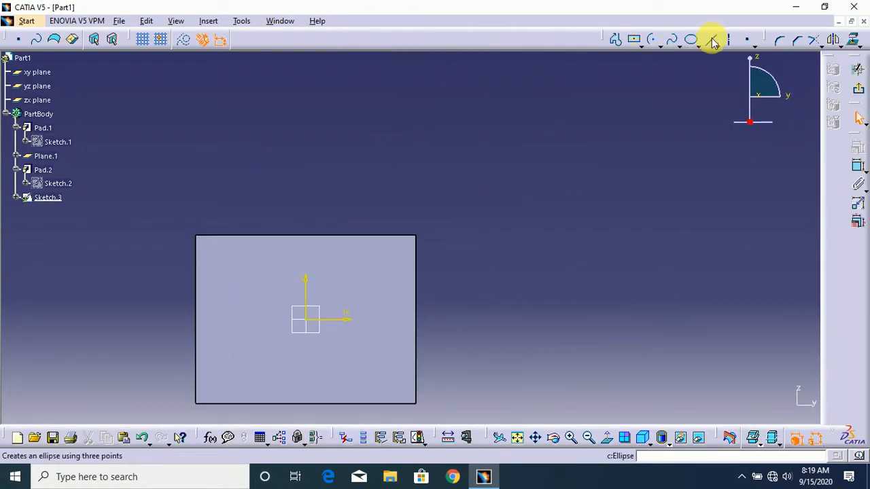
Draw a line from the sketch origin slanting down past the block's lower corner on the positive horizontal side, and leave the sketch
click(713, 38)
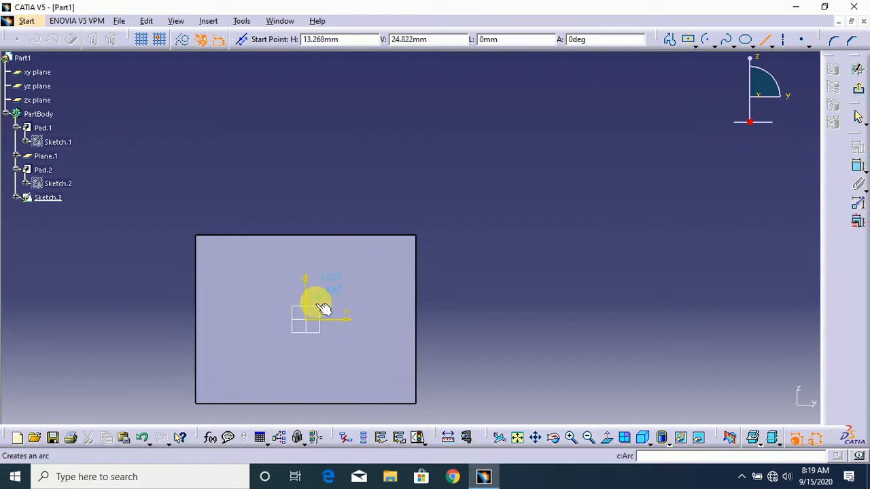
click(307, 320)
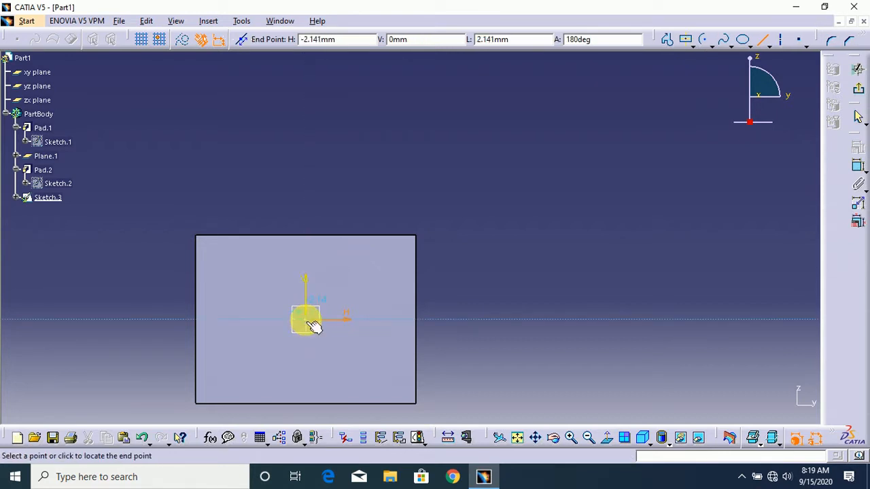
click(458, 413)
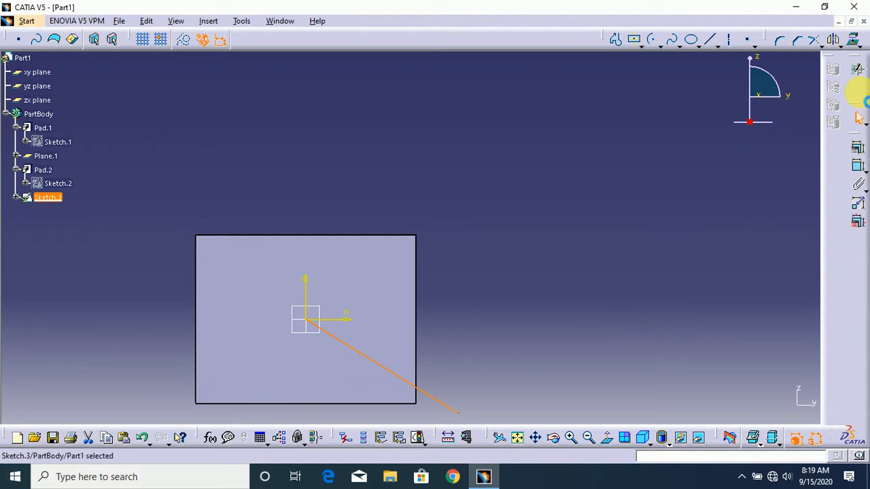
click(860, 117)
click(684, 236)
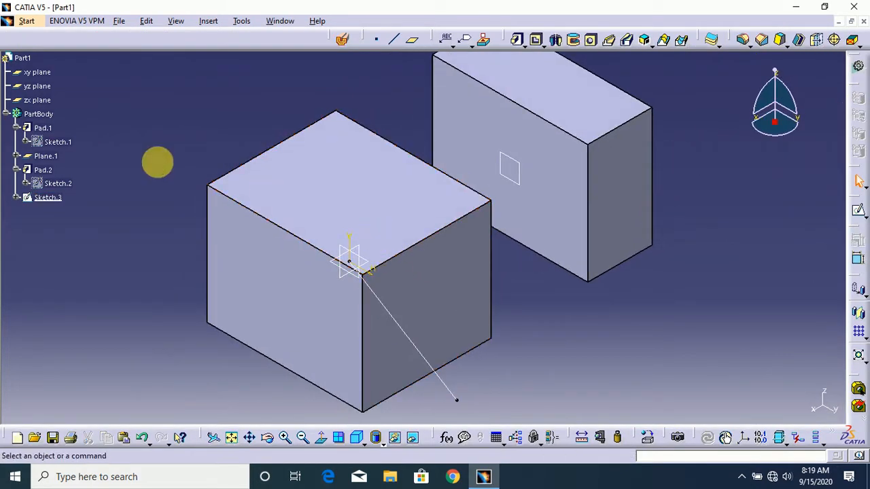
Place a blind hole on the front block's top face with 50 mm diameter and 150 mm depth, and preview it
click(344, 185)
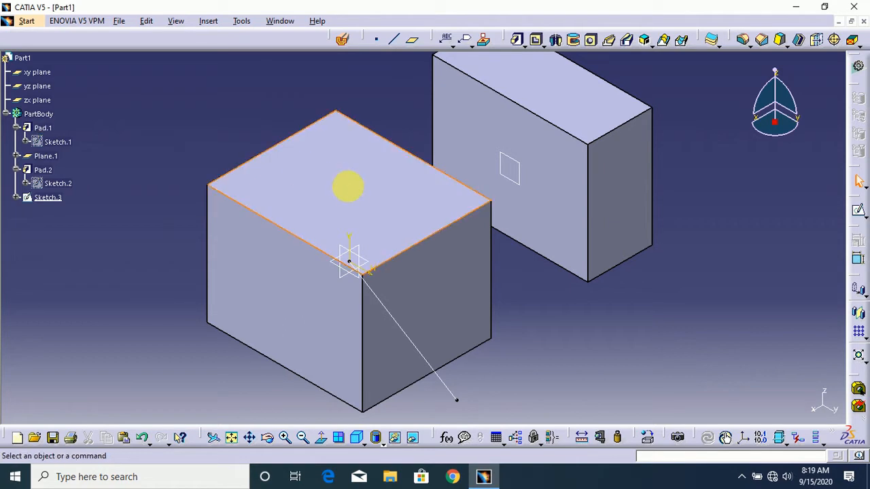
click(589, 39)
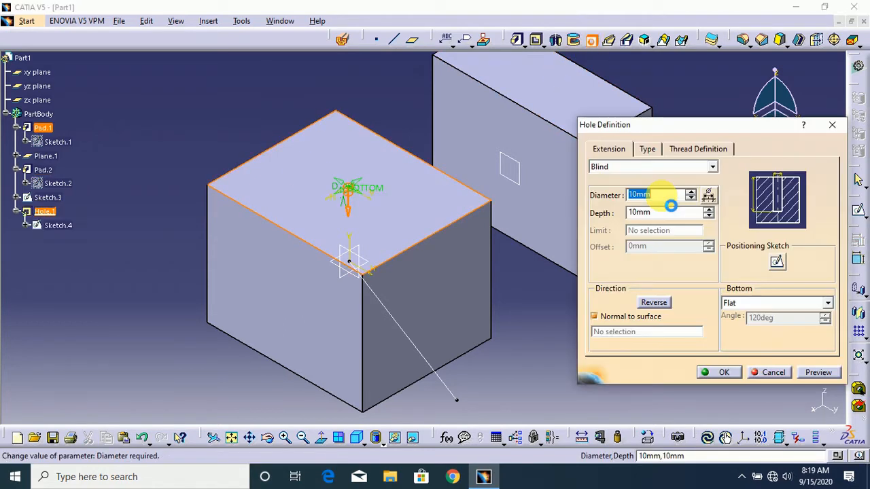
text(50)
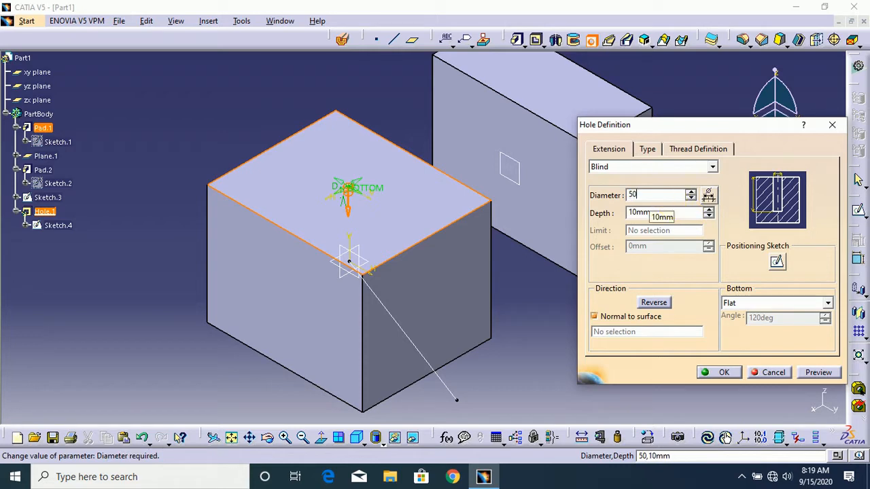
click(669, 212)
text(1)
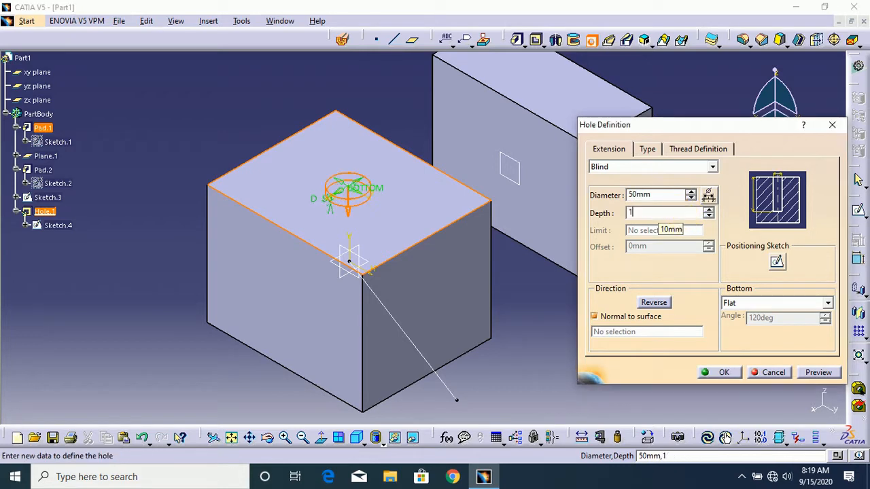
click(819, 373)
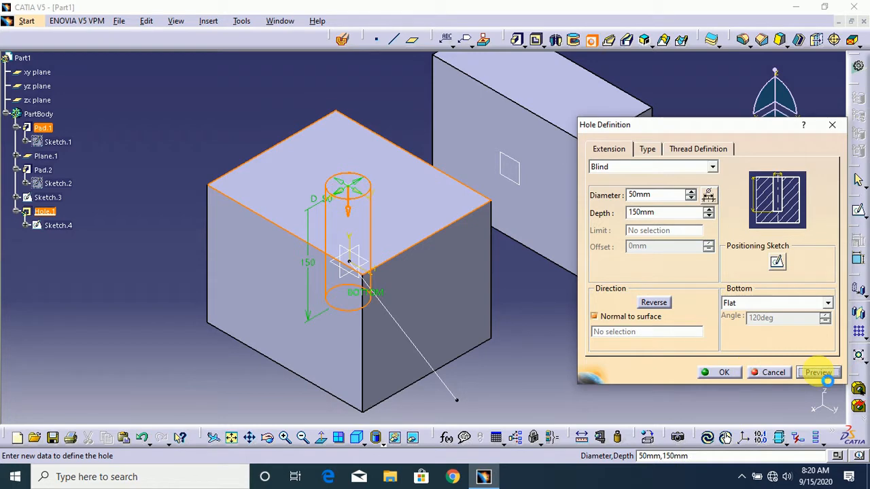
Turn off Normal to surface, use the slanted sketch line as the hole direction, and create the hole
click(629, 316)
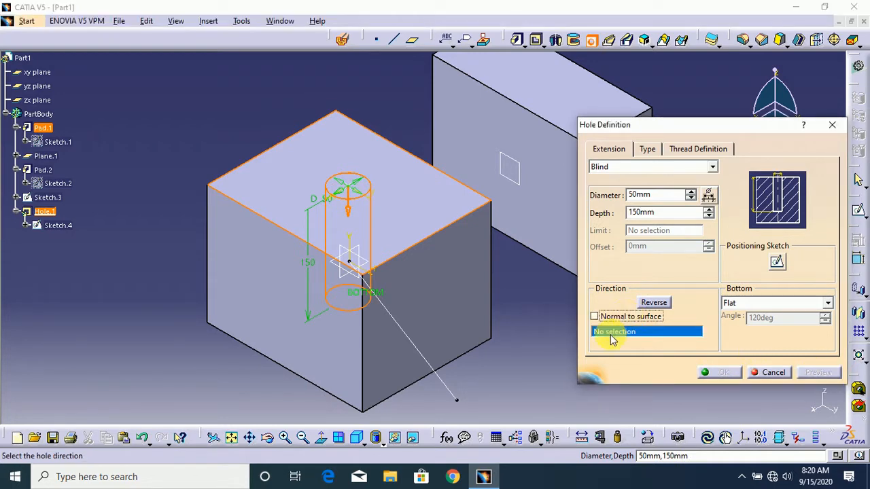
click(424, 358)
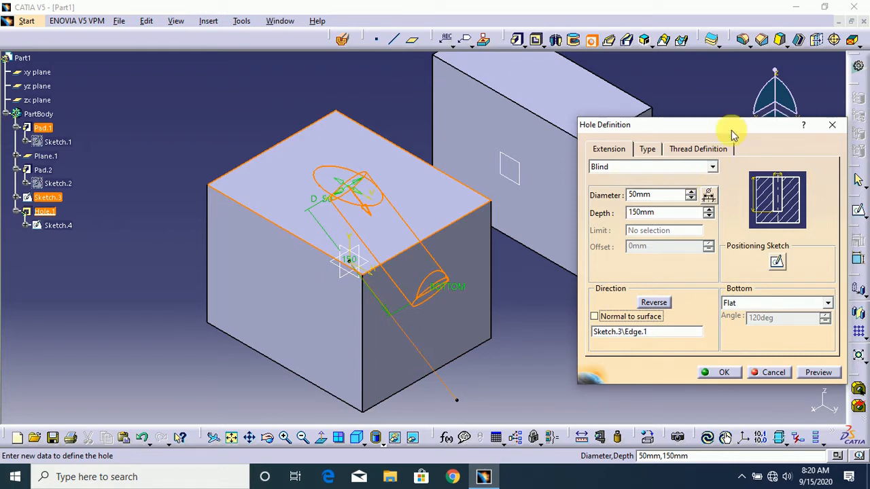
drag(771, 102, 757, 114)
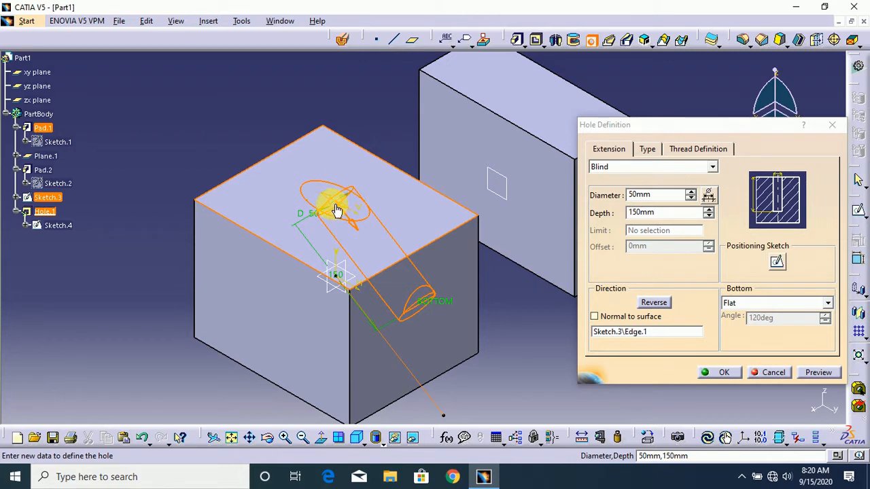
click(731, 377)
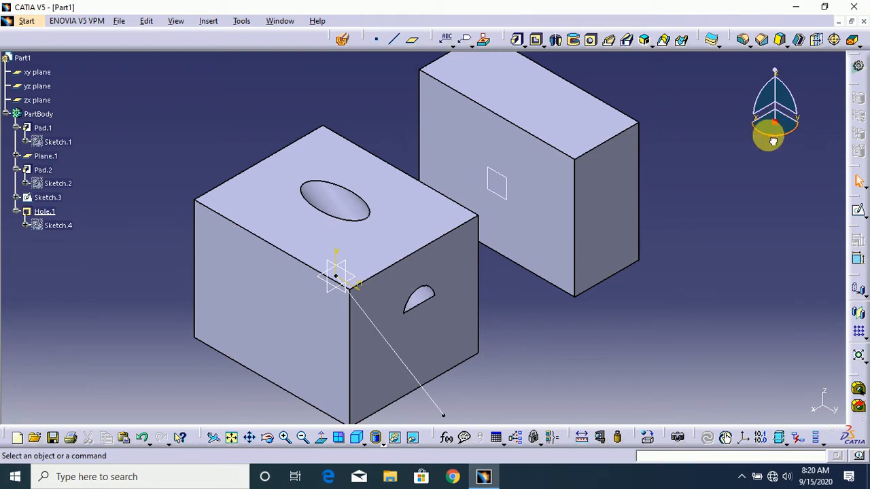
Reopen the slanted hole's definition and enter its positioning sketch
mouse_move(773, 140)
mouse_down()
mouse_move(814, 121)
mouse_move(801, 131)
mouse_move(775, 119)
mouse_move(772, 132)
mouse_up()
click(344, 220)
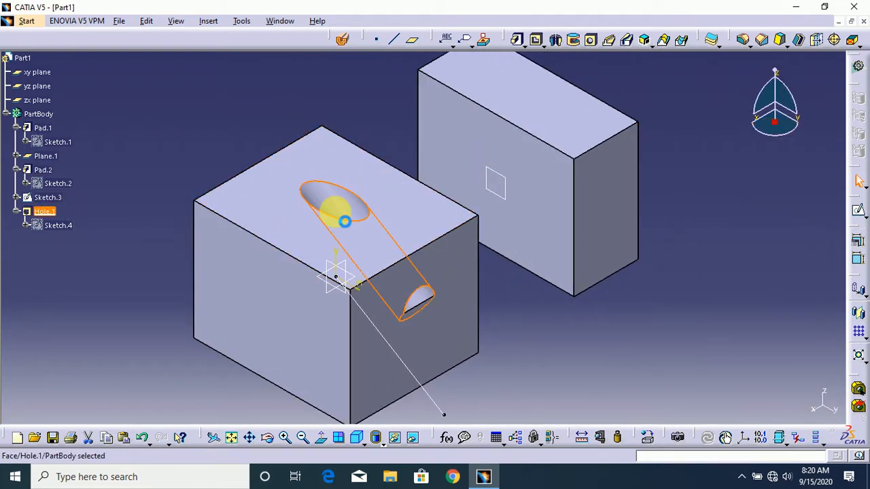
double_click(345, 221)
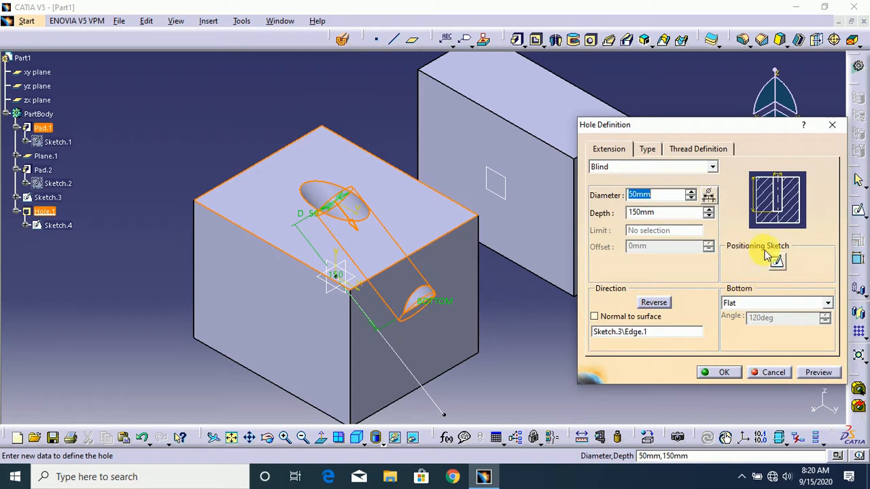
click(776, 264)
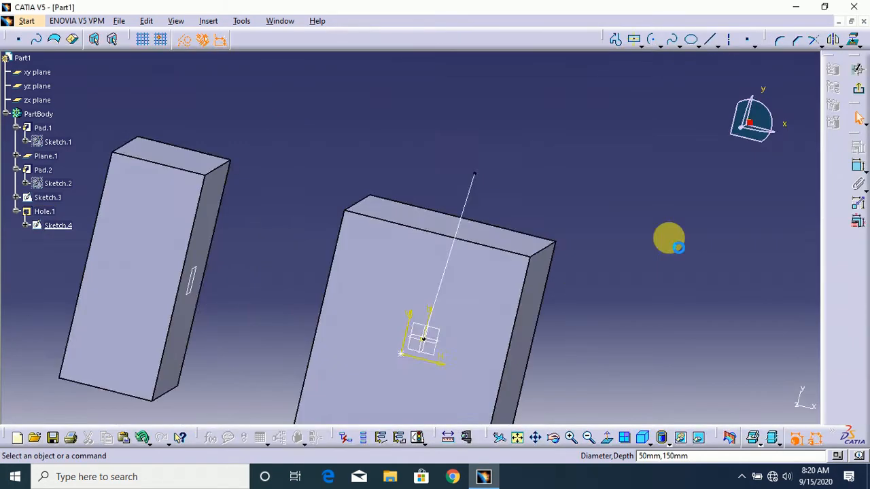
Constrain the hole's centre point coincident with the slanted line's start point and return to the hole definition
ctrl+click(436, 339)
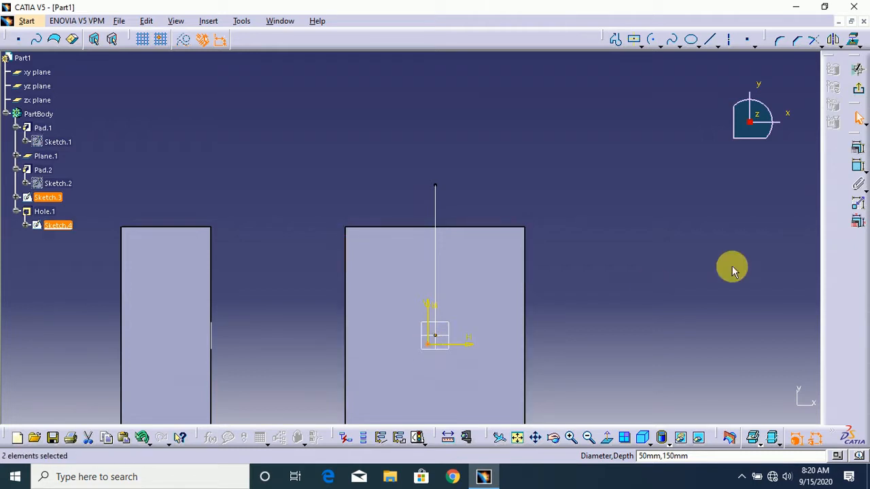
click(858, 200)
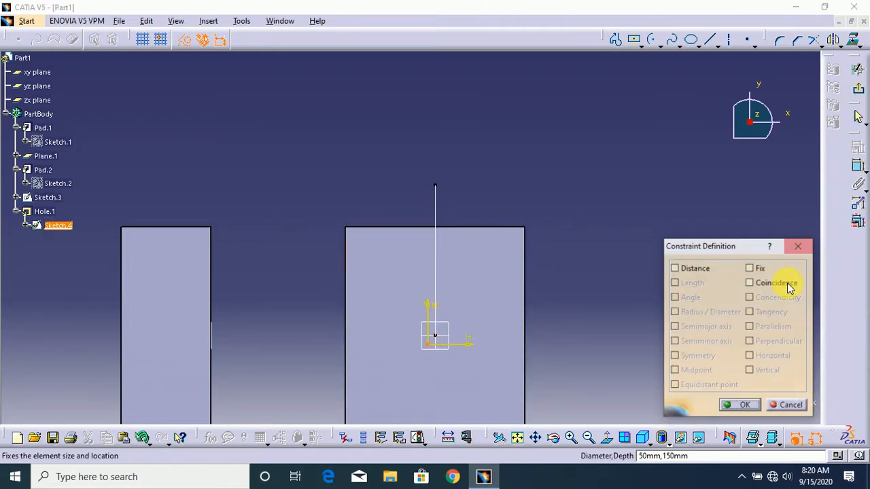
click(771, 285)
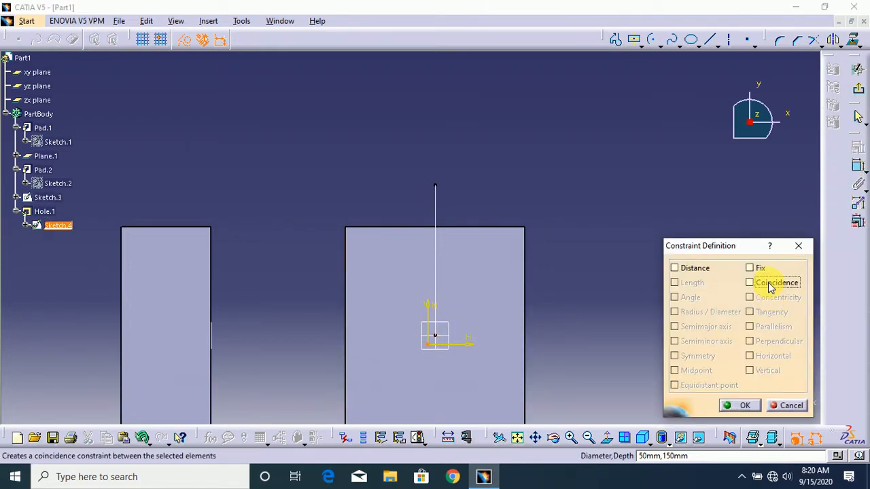
click(743, 406)
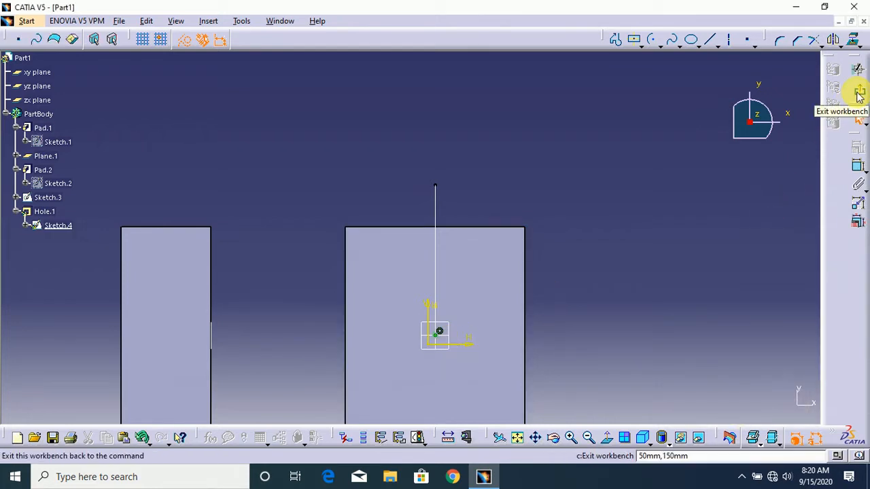
click(858, 94)
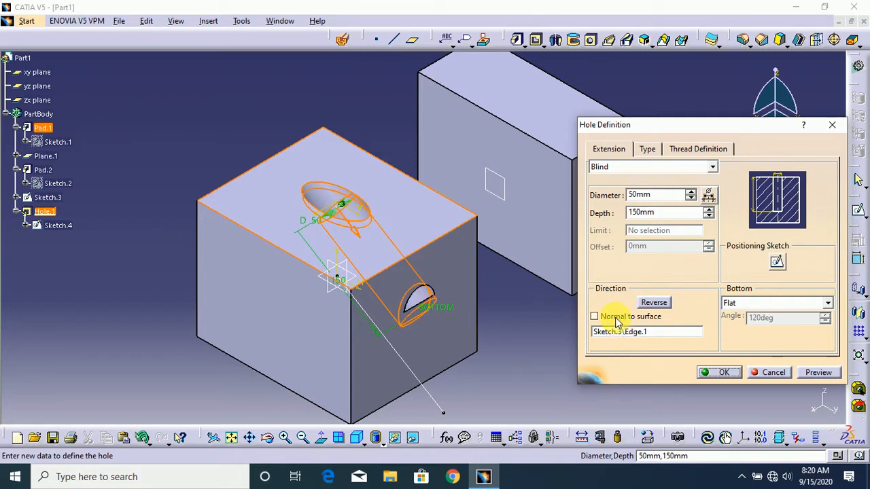
Turn Normal to surface back on for the hole, give it a V-Bottom with a 90-degree angle, and preview it
click(594, 316)
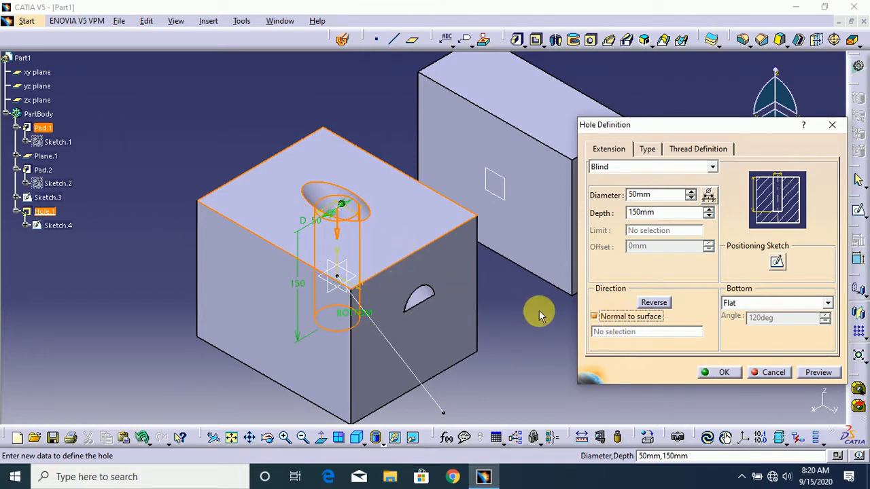
click(810, 374)
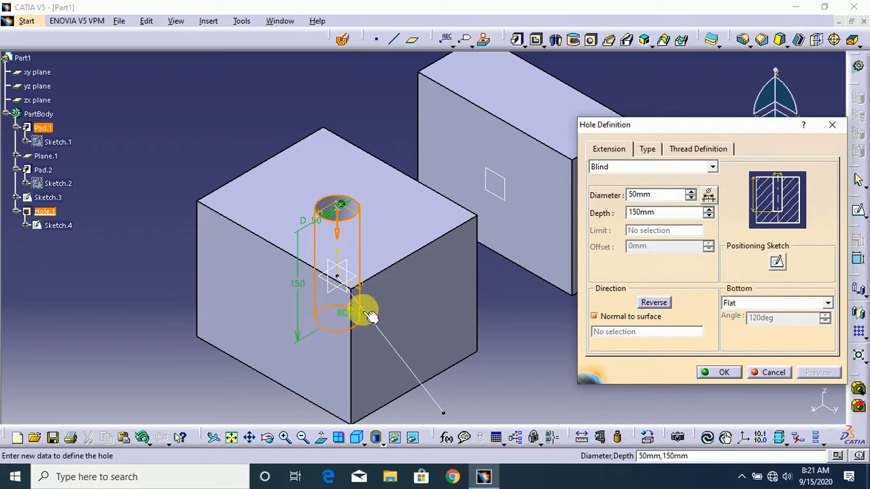
click(786, 305)
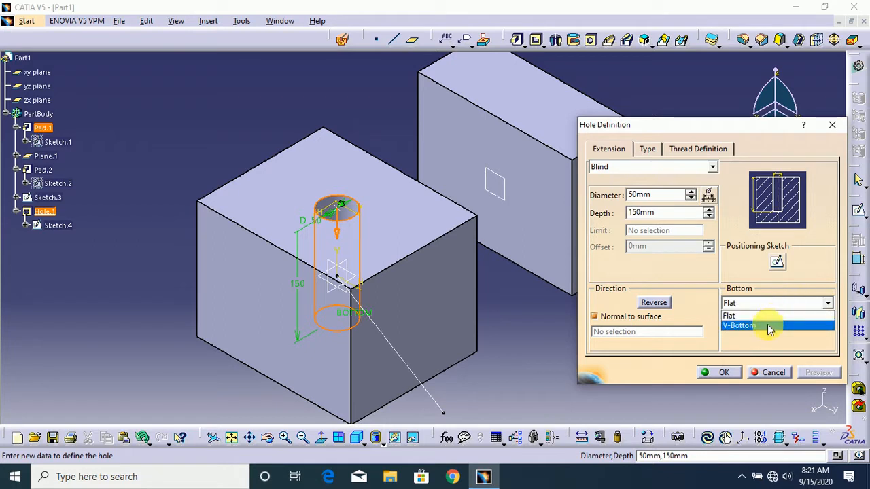
click(767, 324)
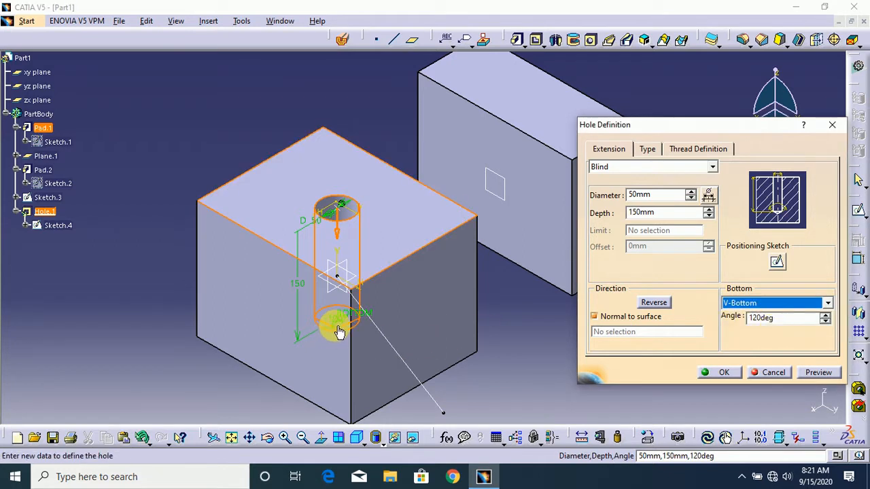
click(782, 319)
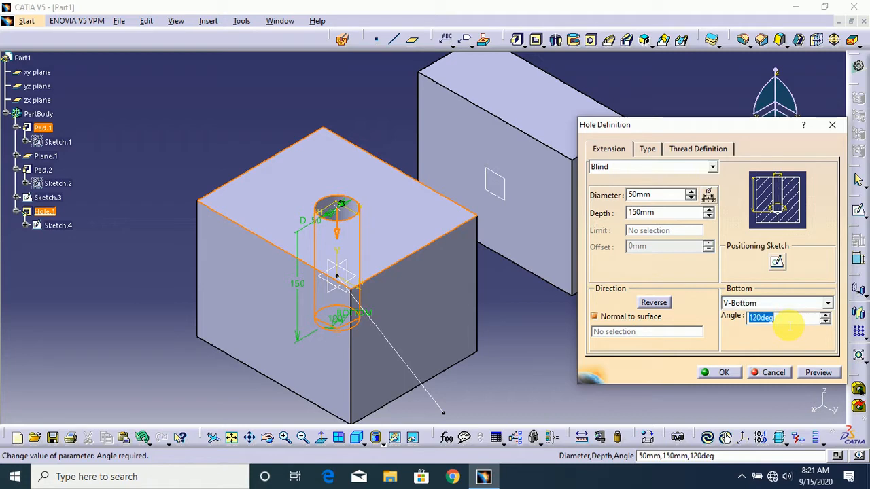
text(90)
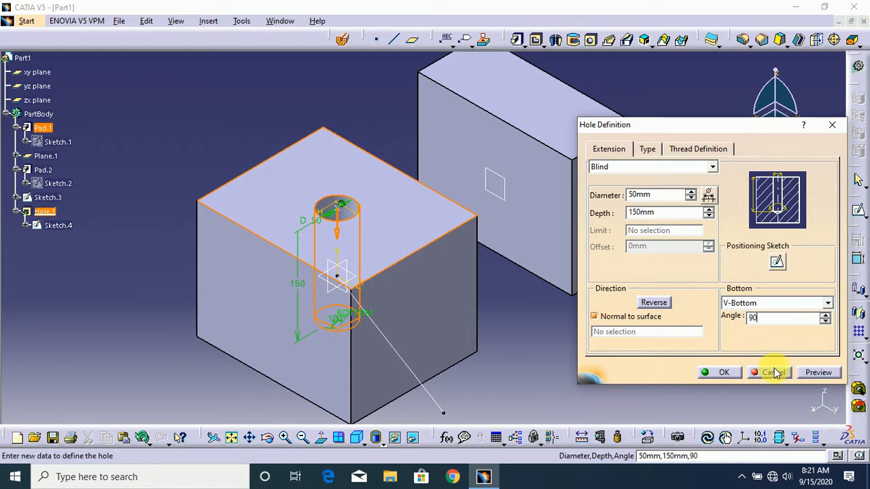
click(824, 373)
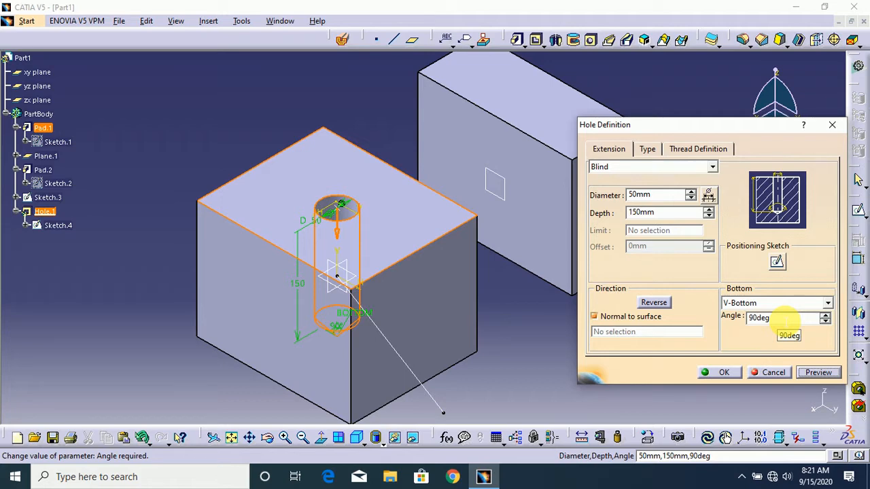
Try the Up To Next extension on the top-face hole and close its definition without applying the changes
click(710, 168)
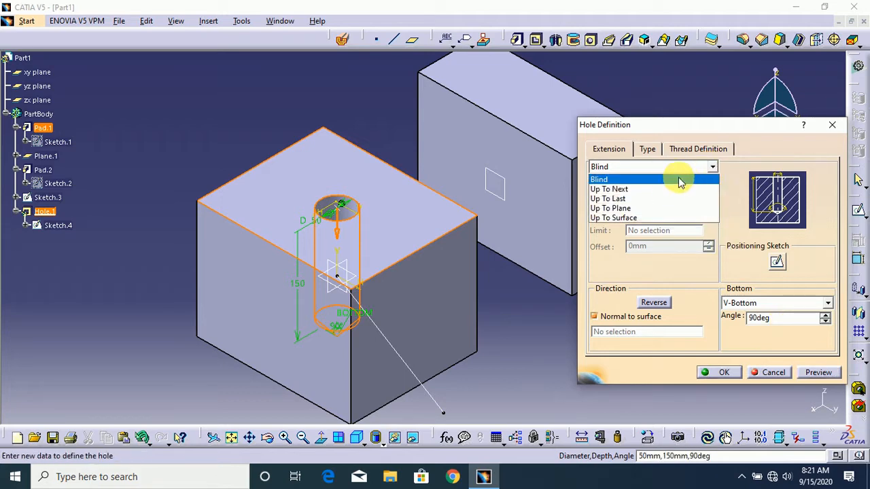
click(654, 191)
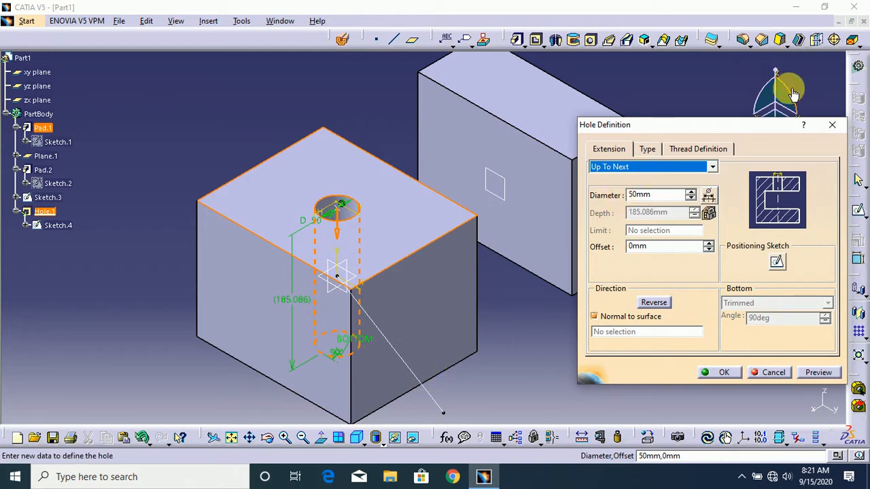
mouse_move(793, 93)
mouse_down()
mouse_move(781, 78)
mouse_move(747, 68)
mouse_move(788, 83)
mouse_up()
click(831, 125)
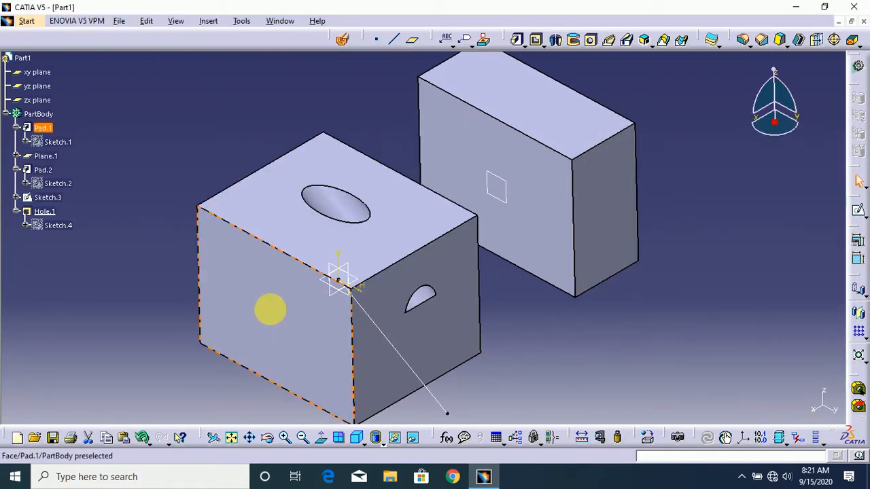
Create a hole normal to the front block's face that points away from the rear block, using the Up To Next extension
click(270, 309)
click(590, 42)
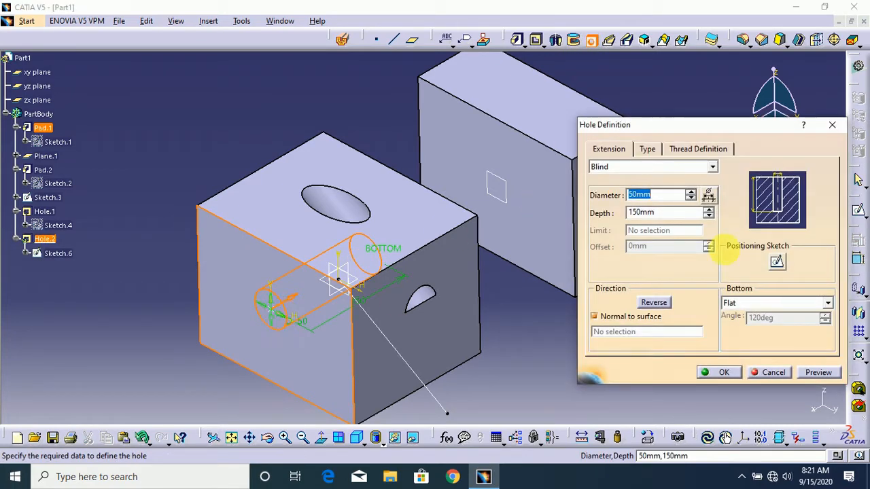
click(710, 172)
click(711, 172)
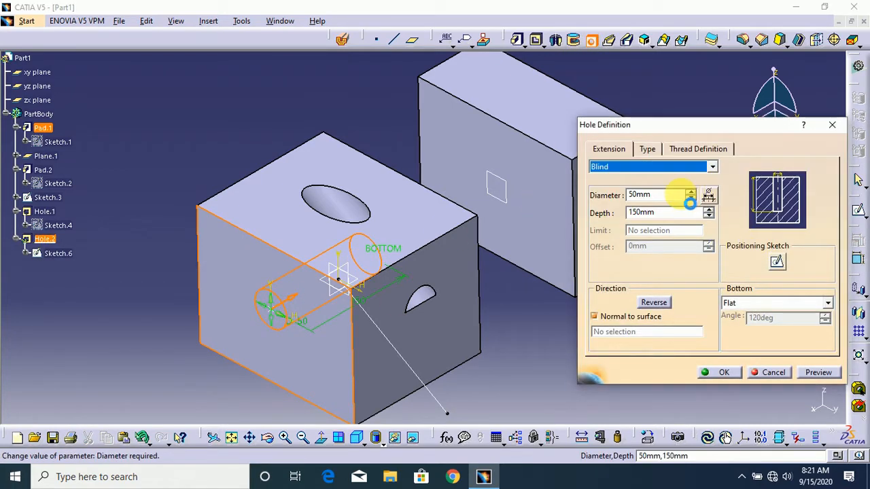
click(681, 175)
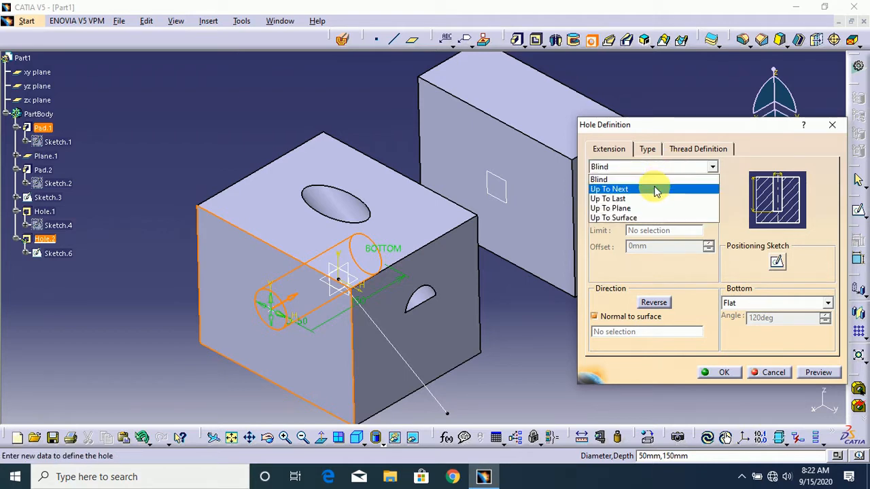
click(653, 188)
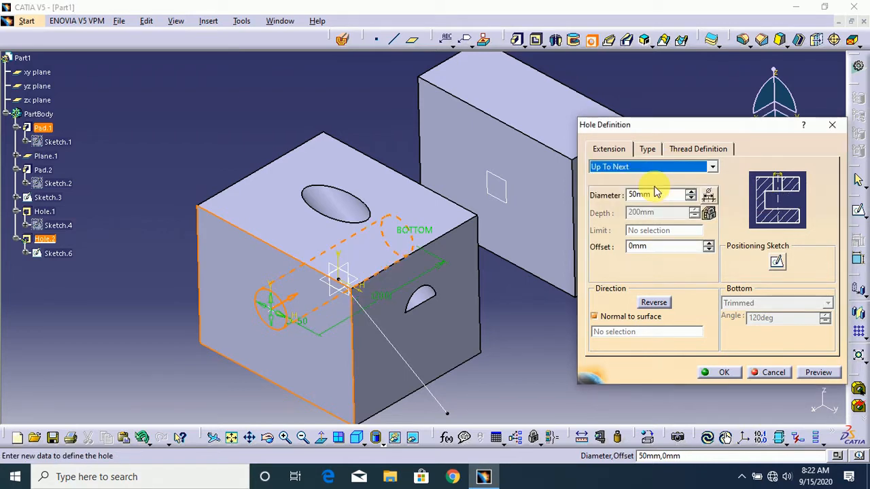
click(765, 99)
drag(766, 100, 683, 120)
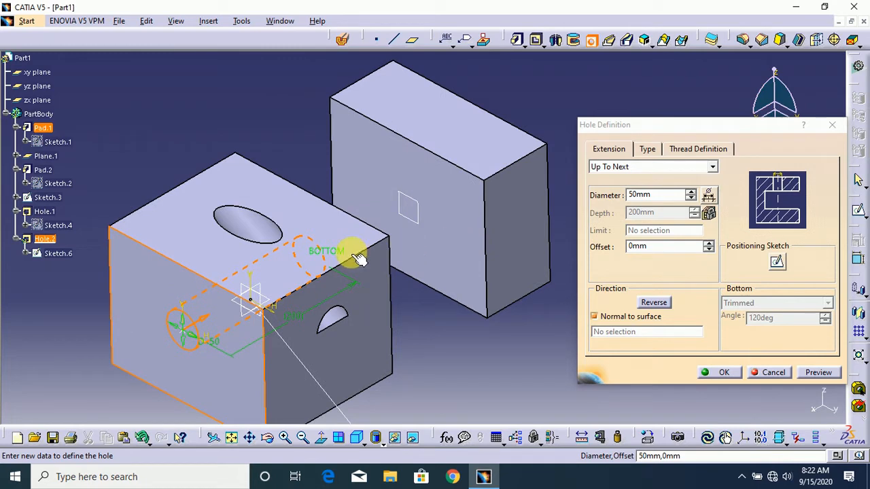
drag(764, 127, 767, 169)
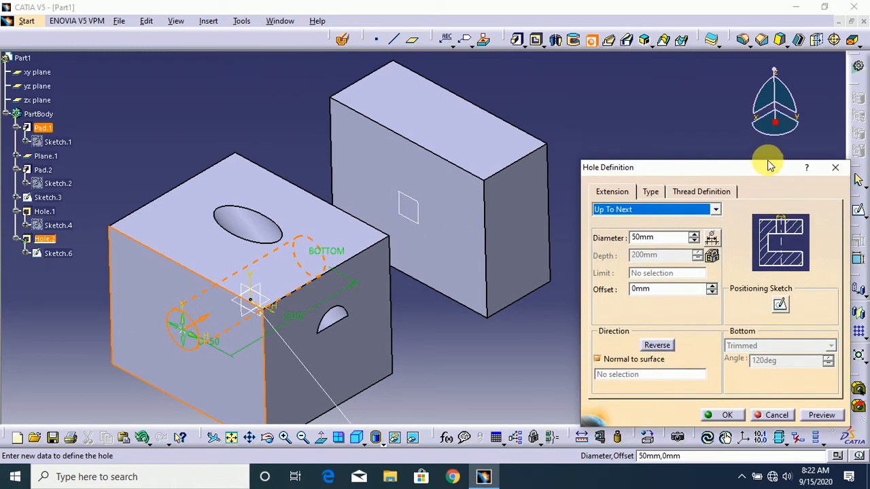
drag(800, 131, 777, 132)
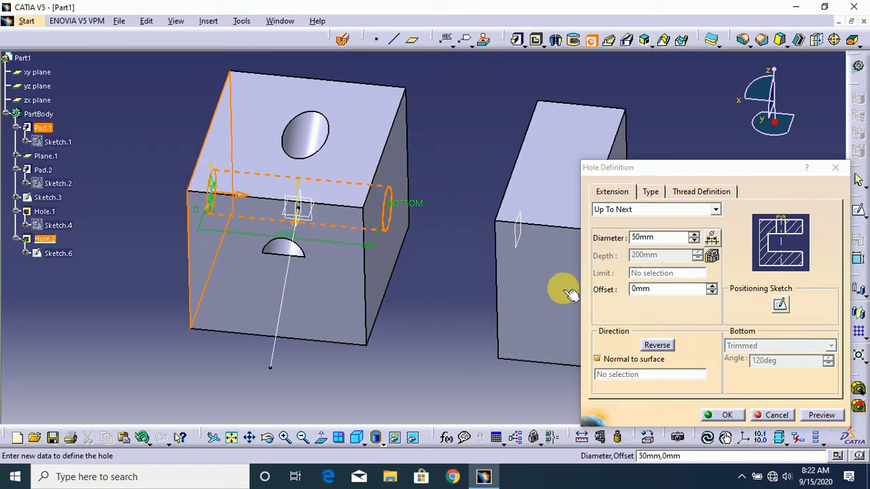
click(740, 416)
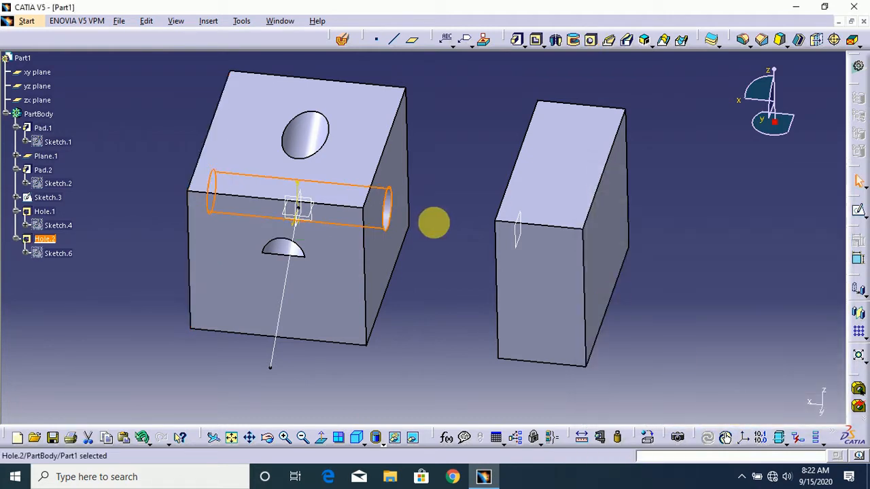
Reopen the new side hole's definition and change its extension to Up To Last
double_click(392, 209)
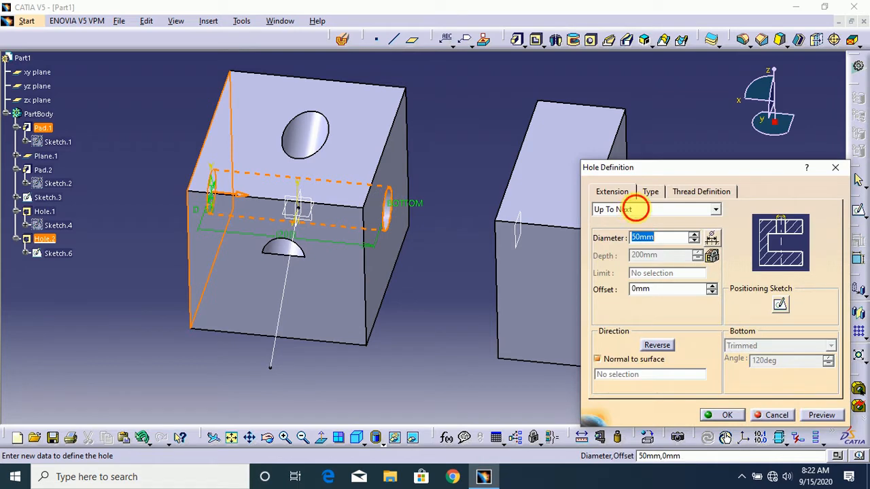
click(635, 210)
click(629, 241)
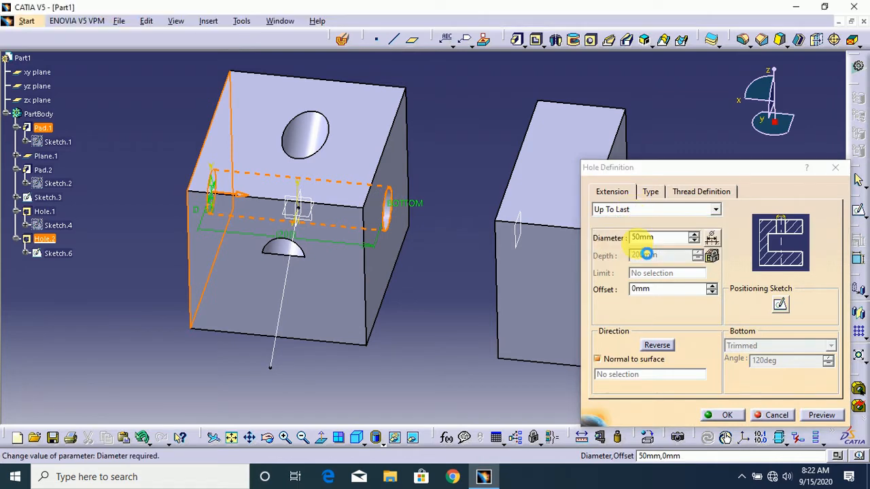
drag(759, 92, 679, 46)
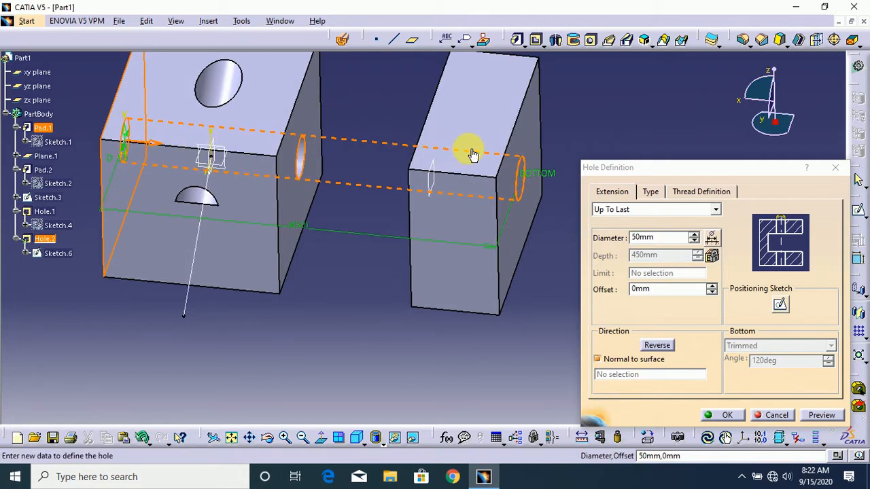
Change the side hole's extension to Up To Plane with the yz plane as its limit
click(630, 214)
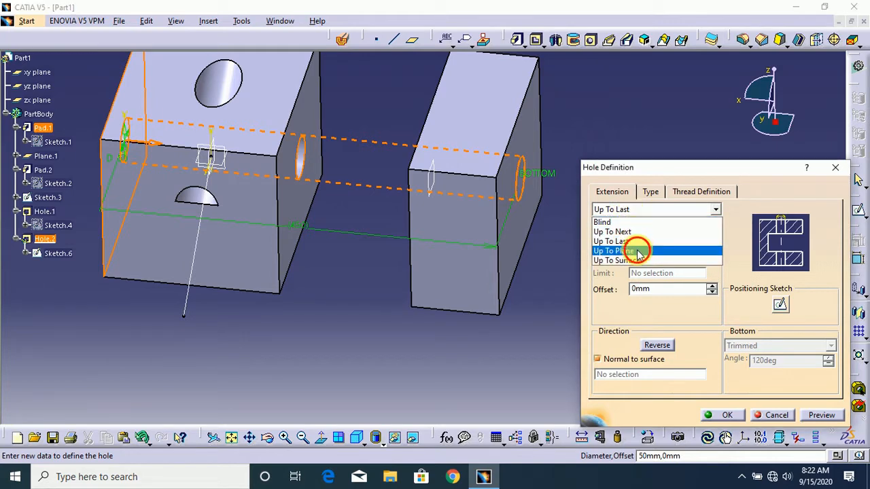
click(639, 252)
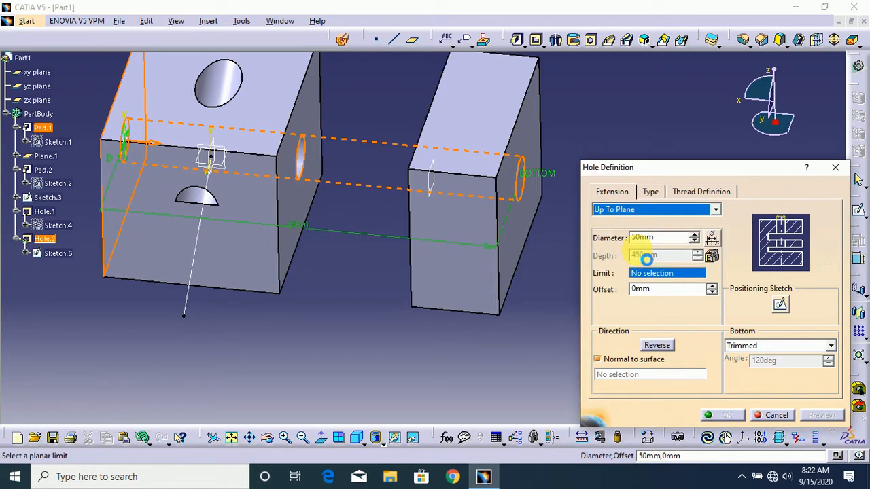
click(223, 146)
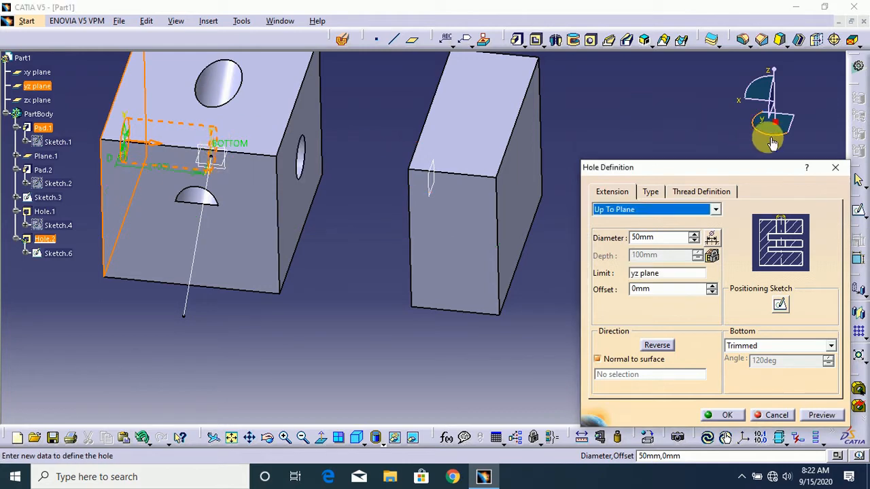
drag(772, 143, 806, 142)
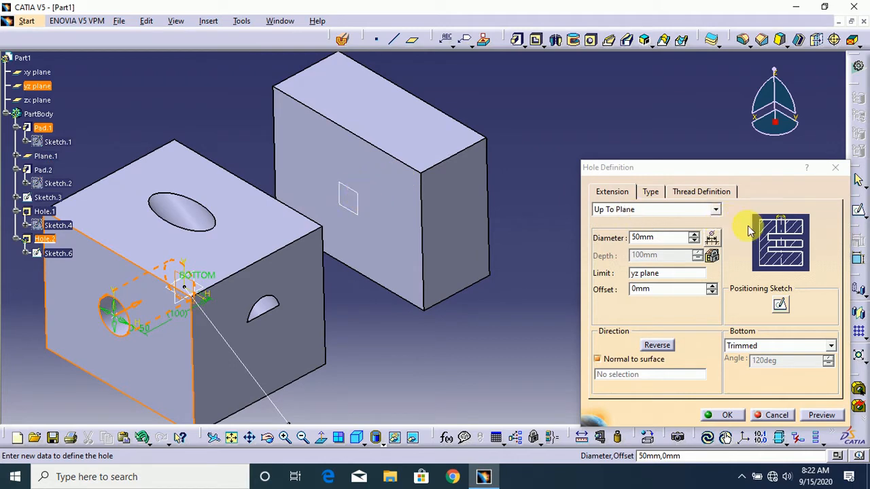
Replace the side hole's planar limit with Plane.1 in front of the rear block
click(651, 274)
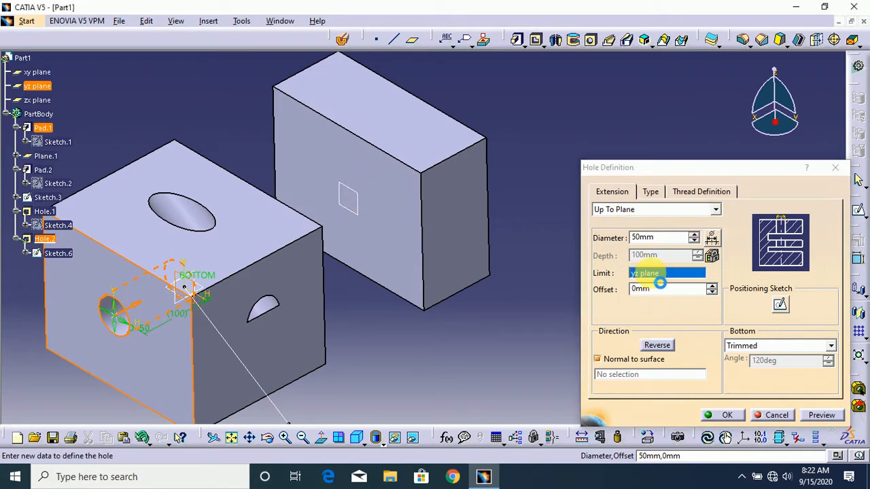
click(353, 192)
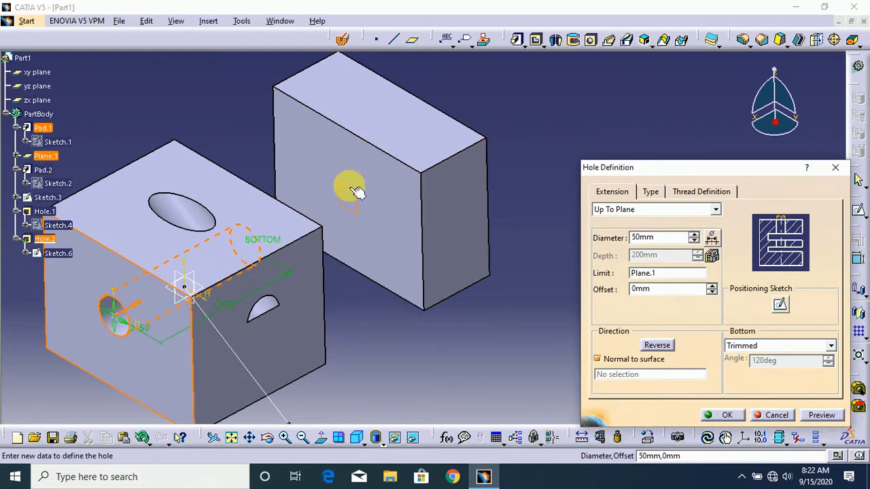
click(775, 130)
mouse_move(776, 131)
mouse_down()
mouse_move(784, 141)
mouse_move(763, 135)
mouse_move(774, 142)
mouse_move(767, 125)
mouse_up()
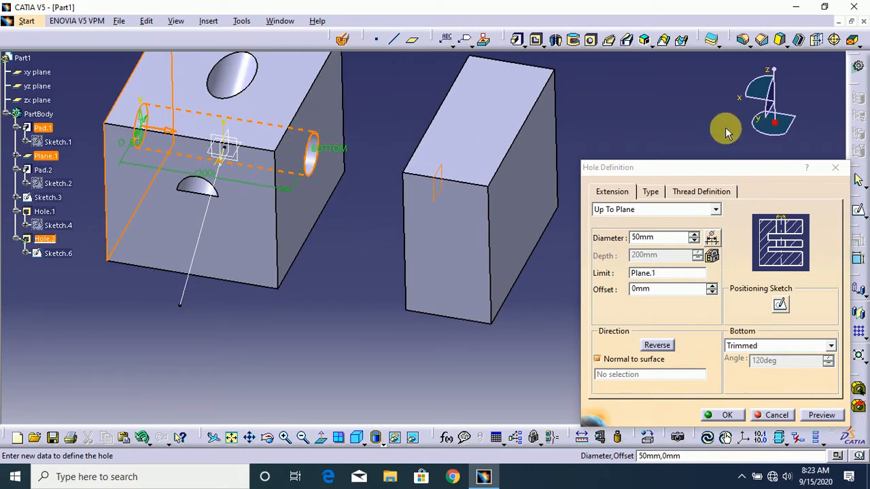
drag(757, 134, 762, 128)
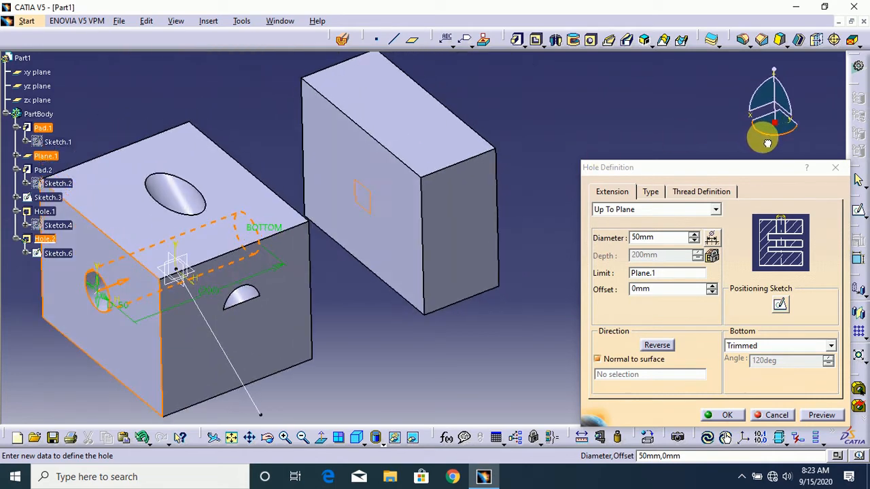
Change the side hole's extension to Up To Surface, limited by the rear block's far face
click(680, 210)
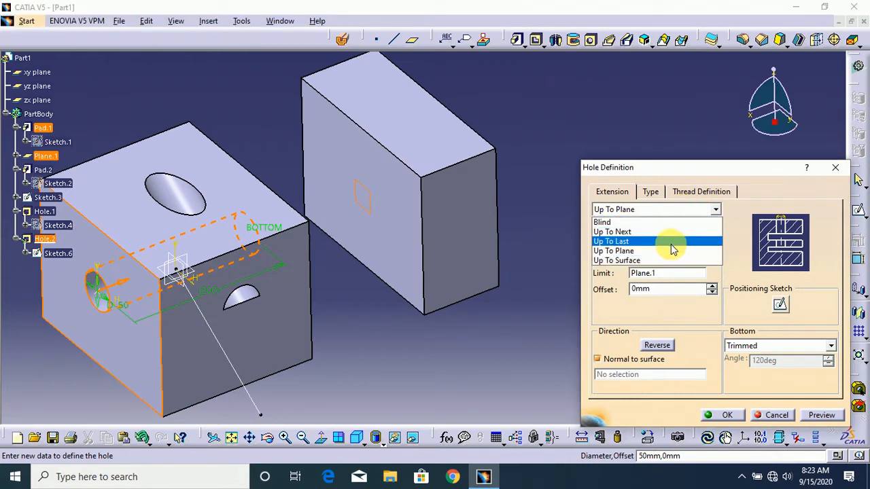
click(662, 261)
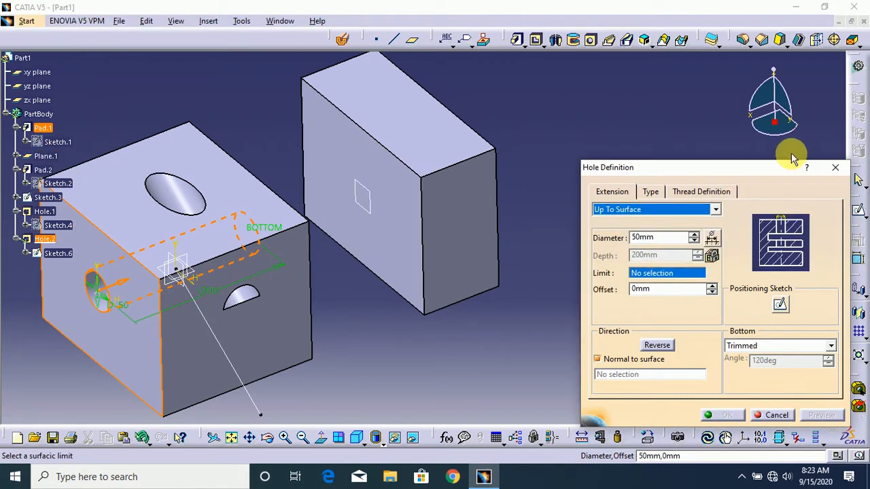
drag(793, 138, 731, 106)
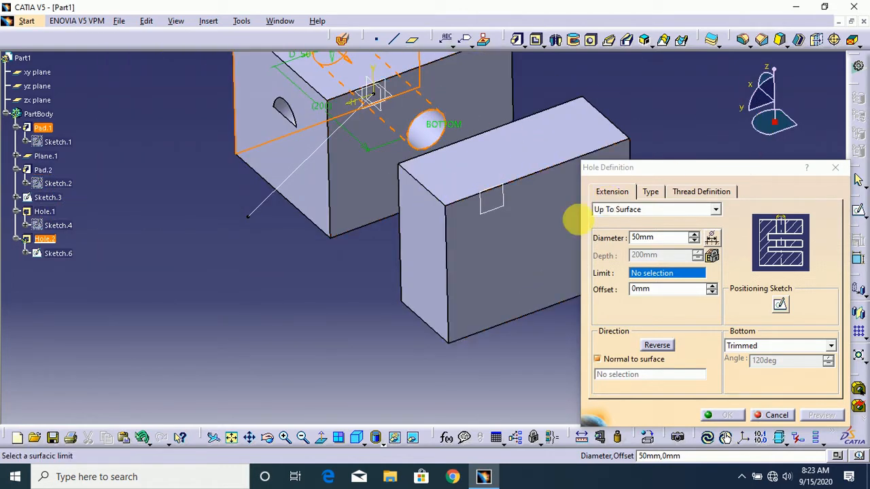
click(511, 249)
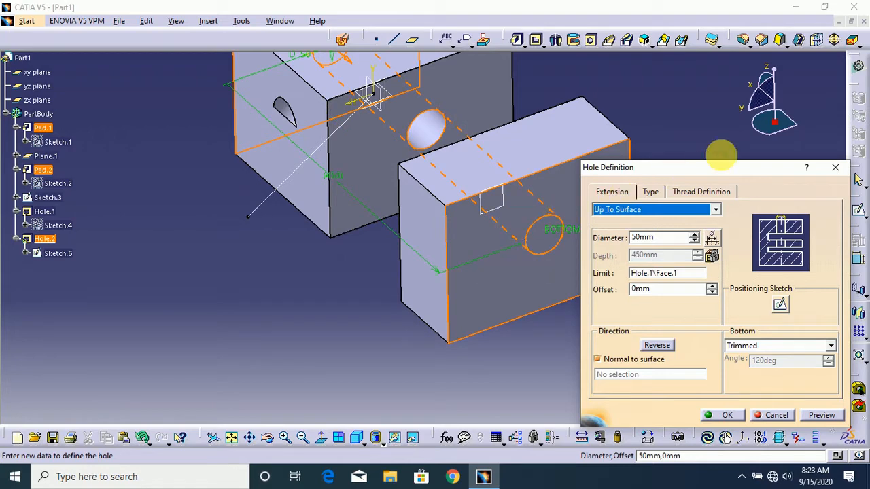
drag(760, 123, 740, 151)
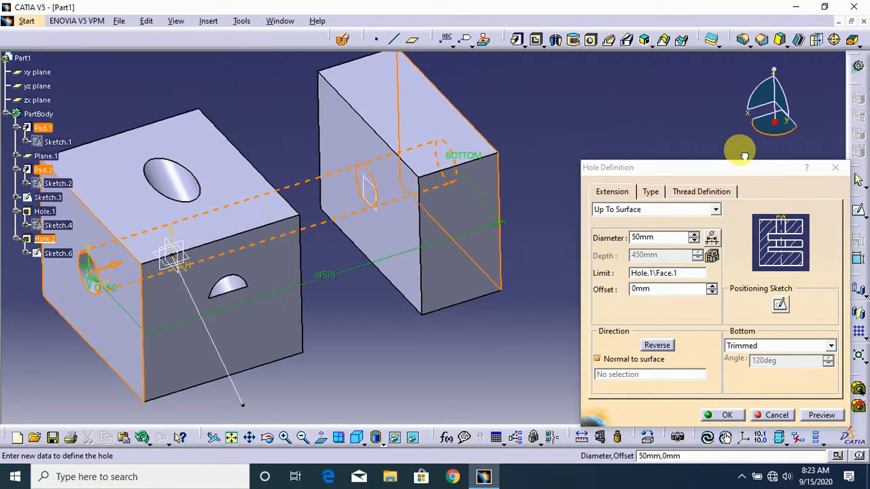
Replace the side hole's limiting surface with the rear block's near face
click(650, 281)
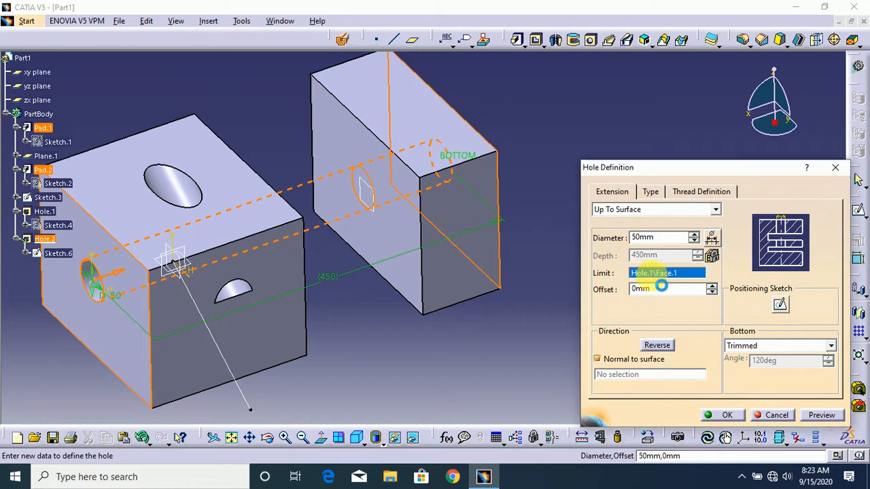
click(354, 148)
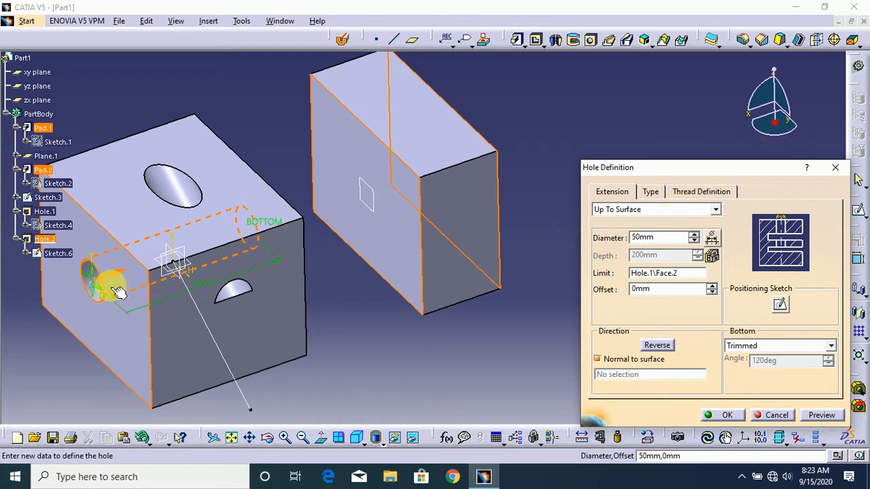
click(678, 210)
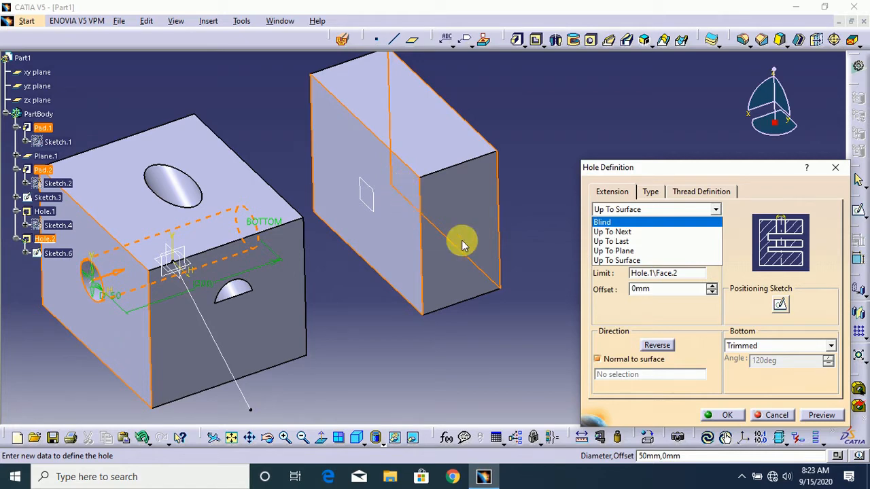
click(782, 143)
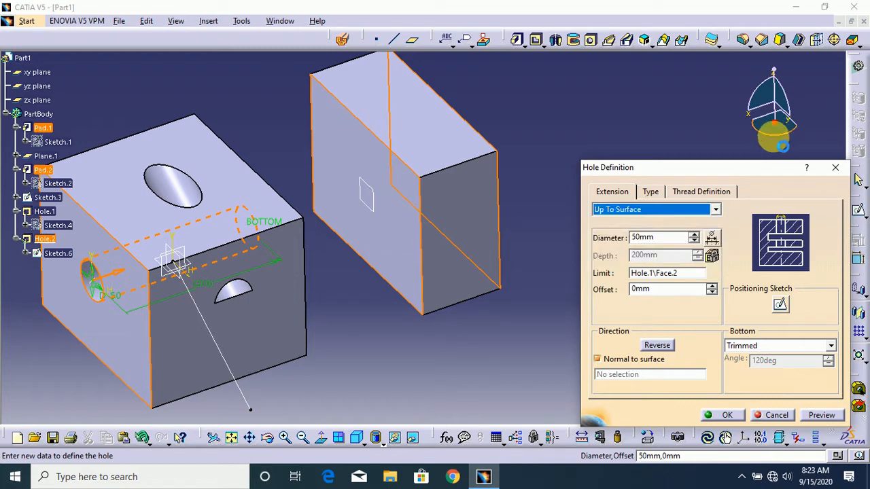
Set the side hole's surface limit back to the rear block's far face and apply the definition
drag(777, 142, 744, 132)
click(671, 272)
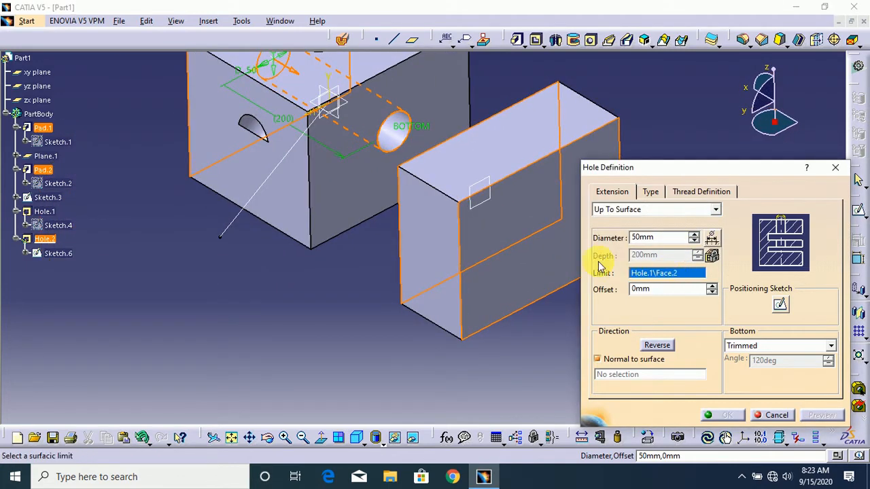
click(534, 260)
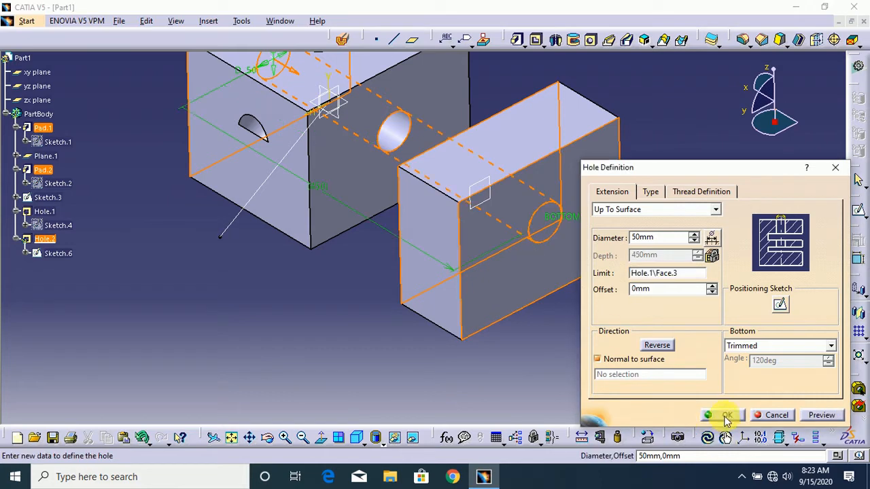
click(722, 414)
click(709, 305)
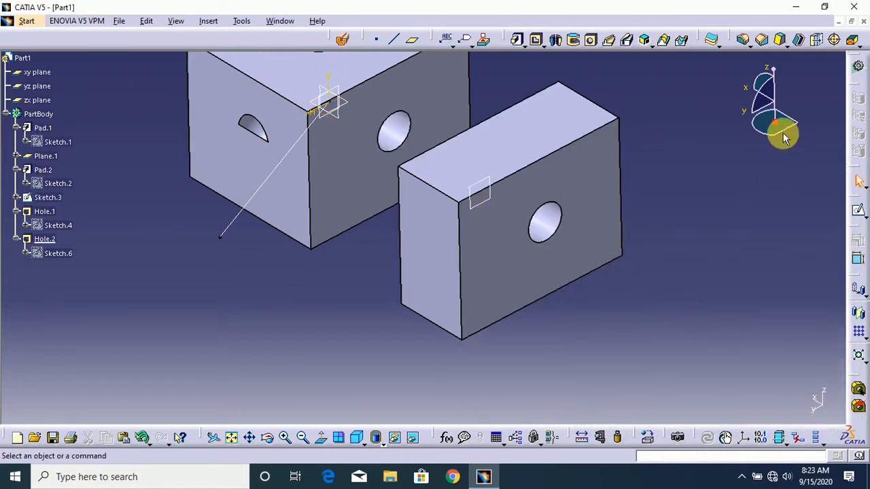
Reopen the definition of the hole in the front block's top face, make its direction normal to the surface, and apply it
drag(770, 135, 781, 218)
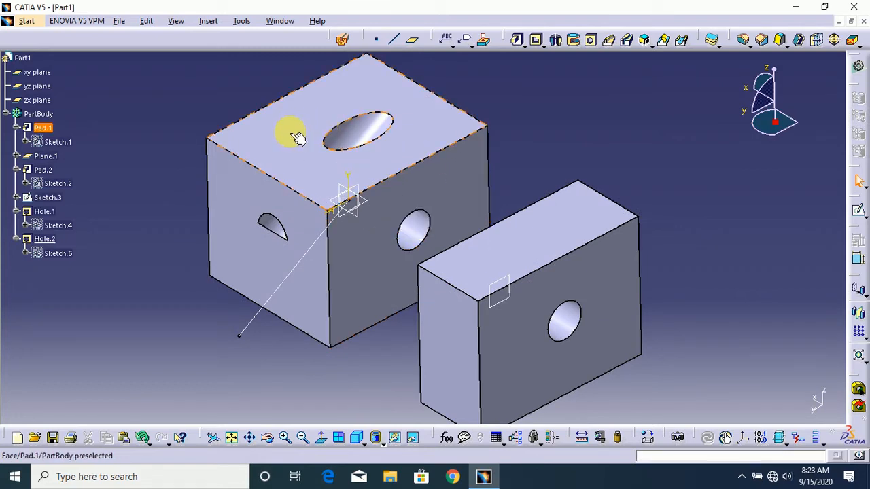
click(358, 134)
double_click(358, 134)
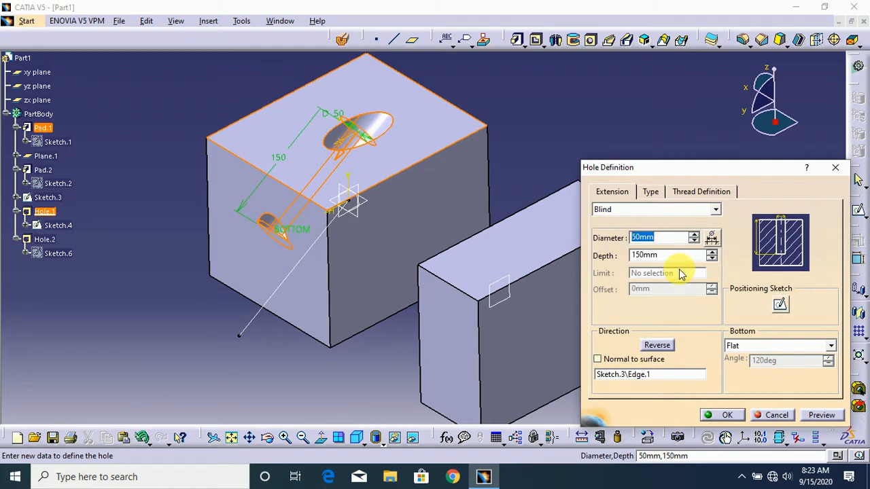
click(609, 363)
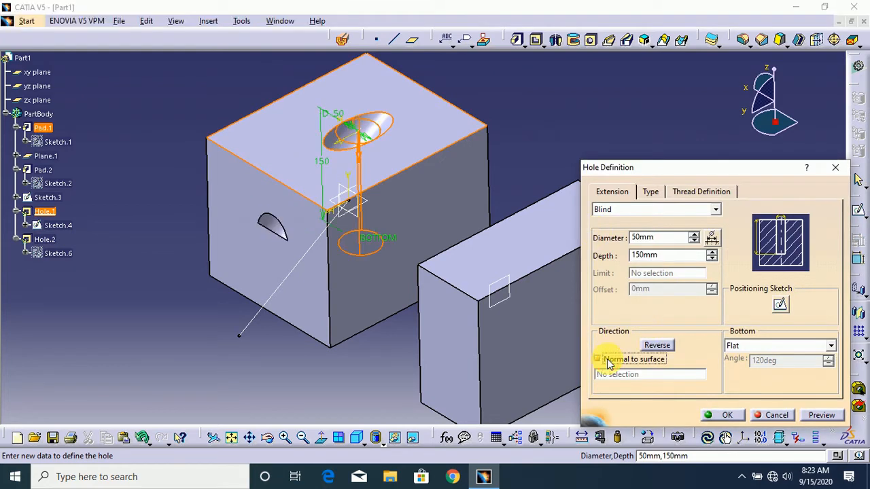
click(609, 362)
click(609, 362)
click(728, 415)
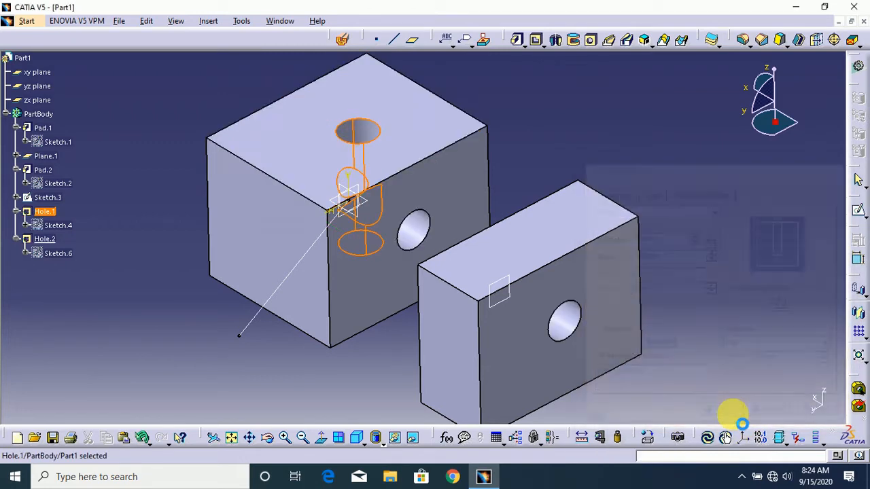
Reopen the top hole's definition and change its hole type from Simple to Tapered
double_click(358, 133)
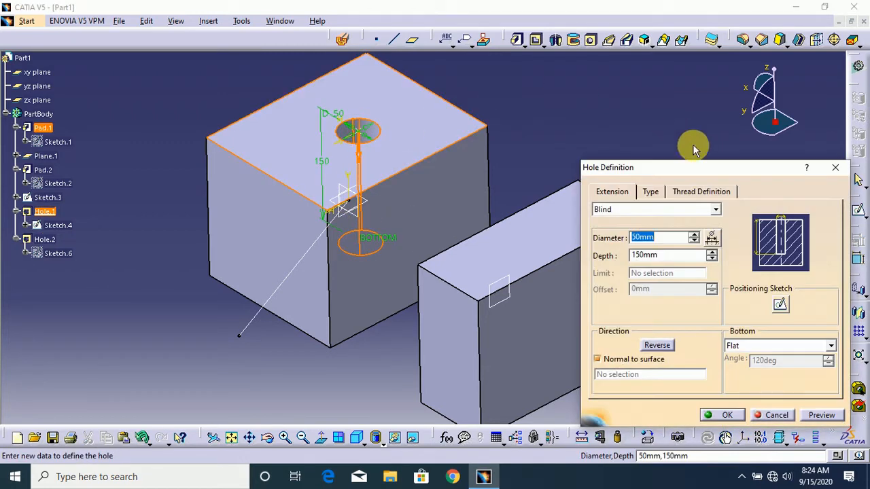
click(653, 194)
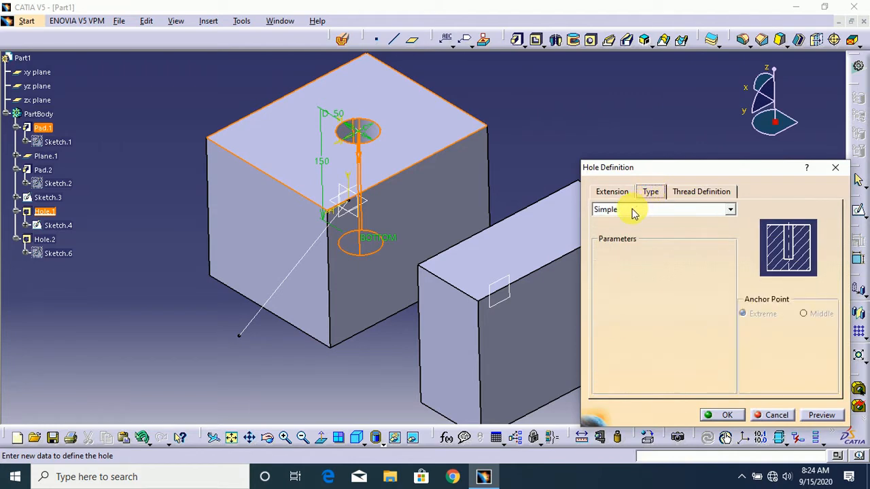
click(668, 211)
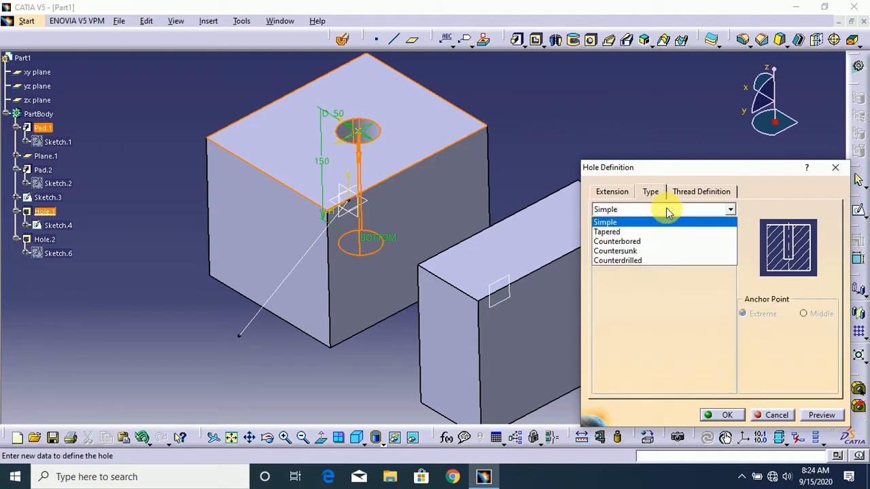
click(625, 222)
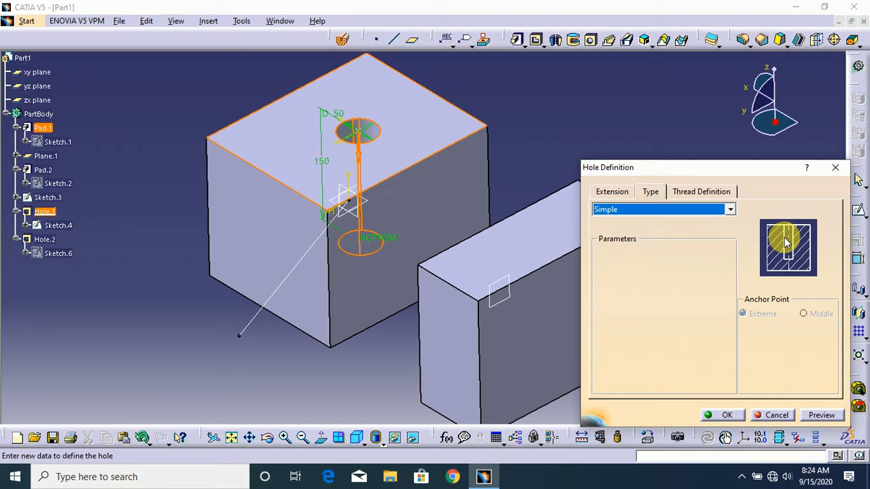
click(694, 210)
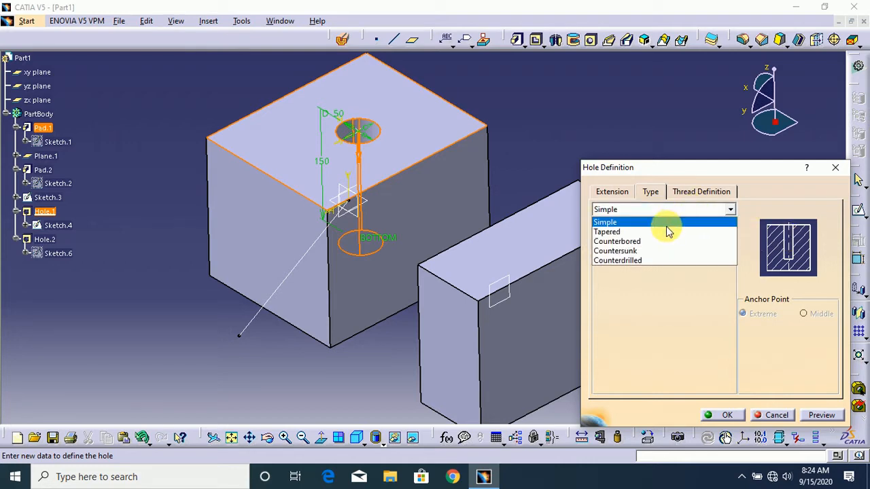
click(659, 232)
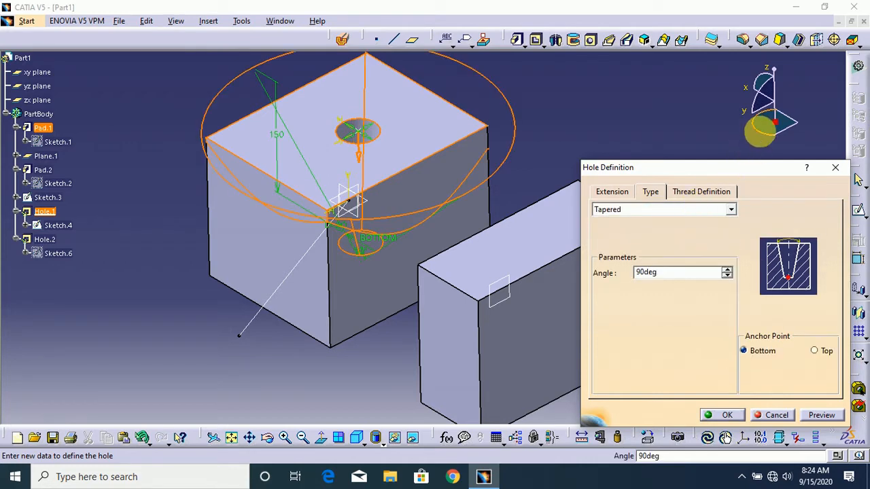
drag(760, 129, 774, 144)
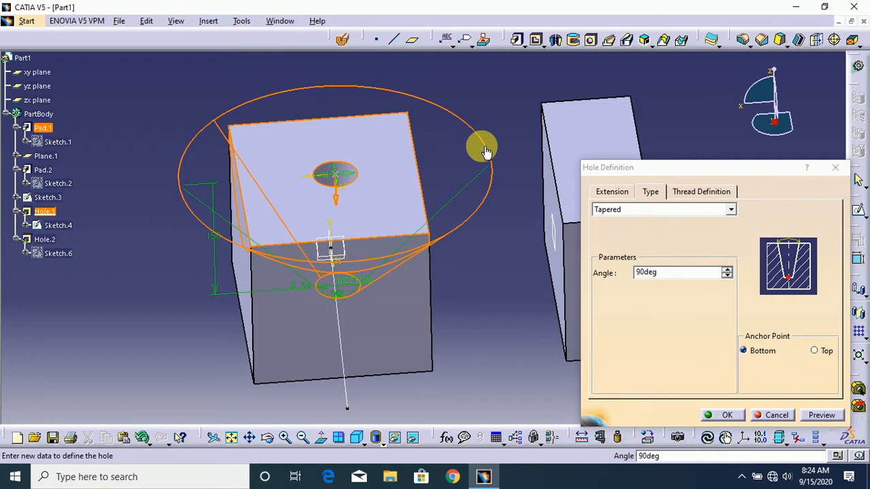
Set the tapered hole's angle to 40 degrees, preview it, and apply the definition
double_click(686, 273)
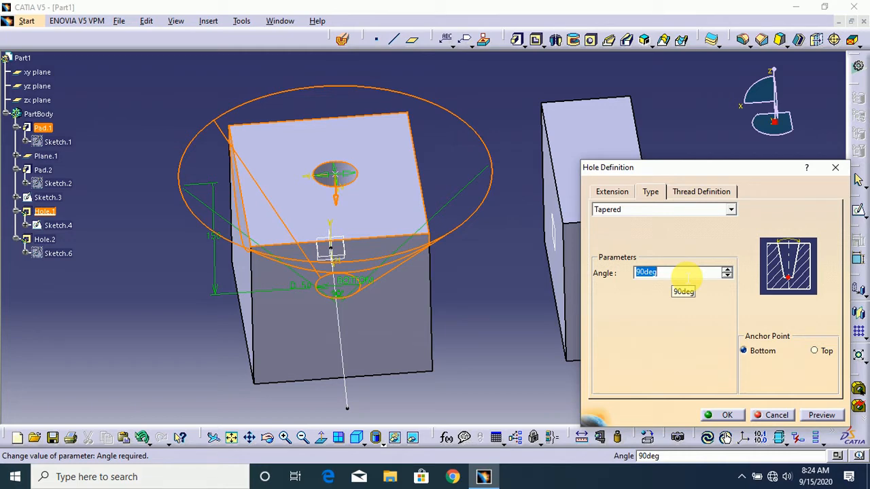
text(40)
key(Return)
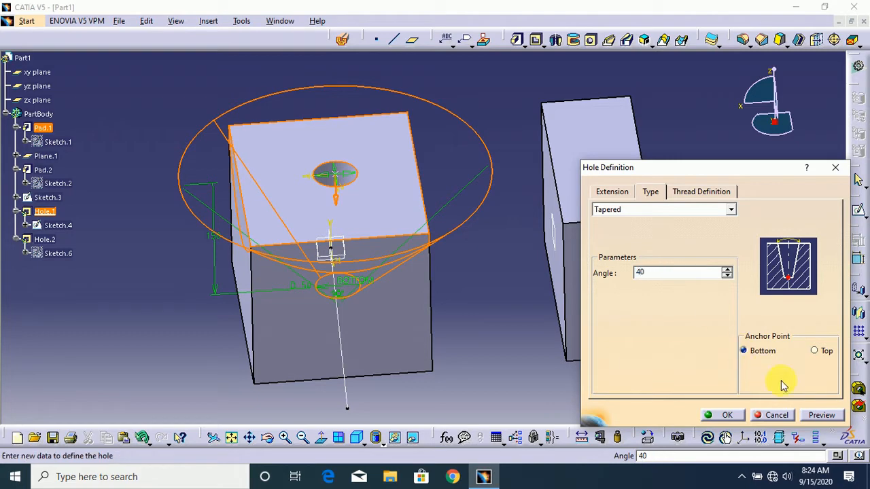
click(819, 415)
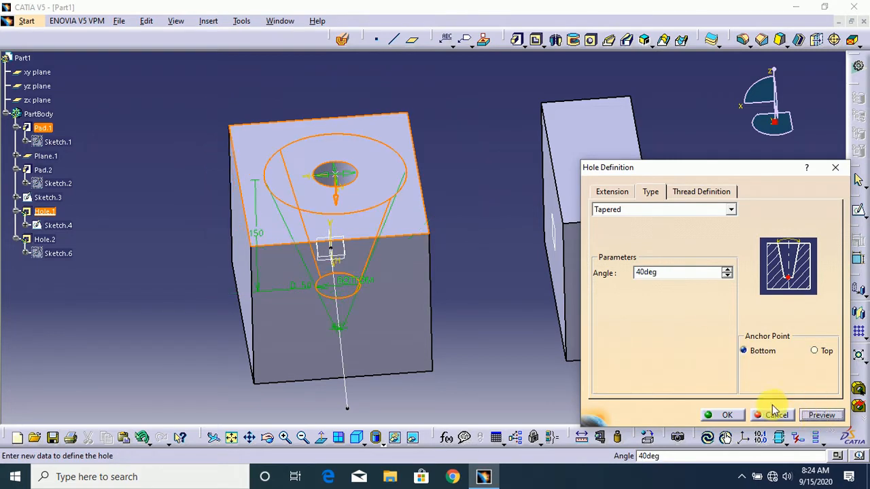
click(737, 415)
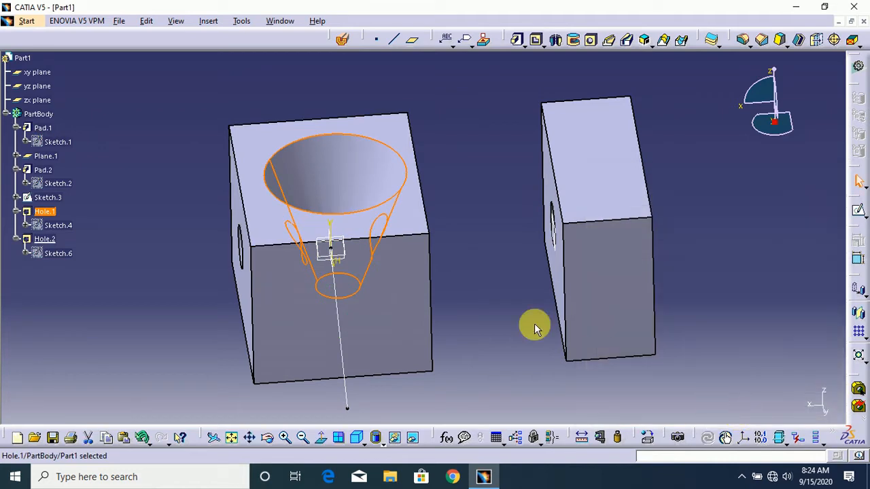
Reopen the top hole's definition, review its extension settings, and change its type to Counterbored
double_click(341, 182)
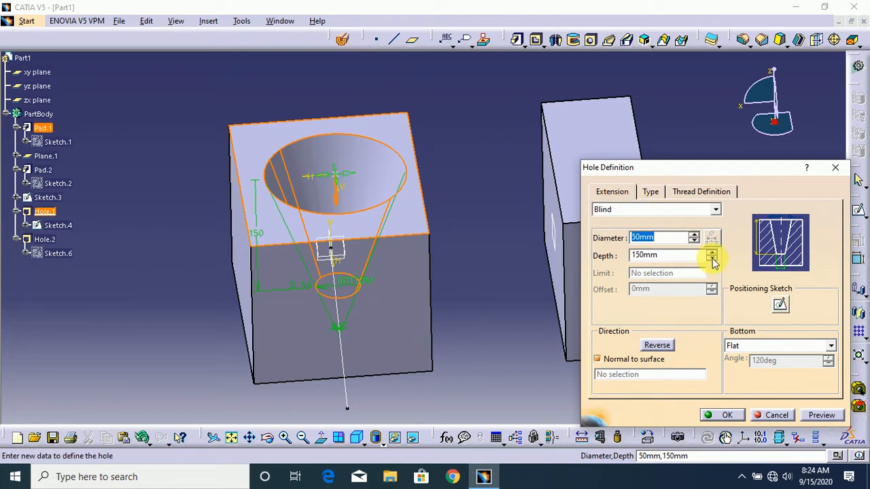
click(652, 192)
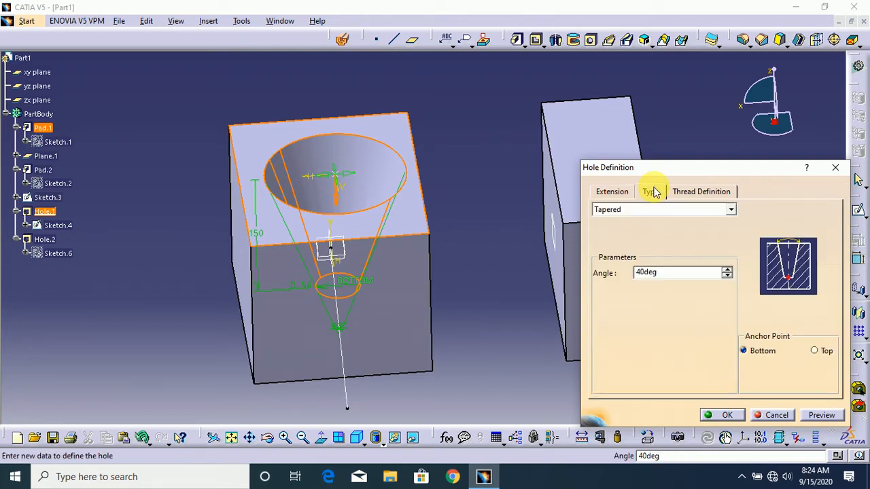
click(615, 193)
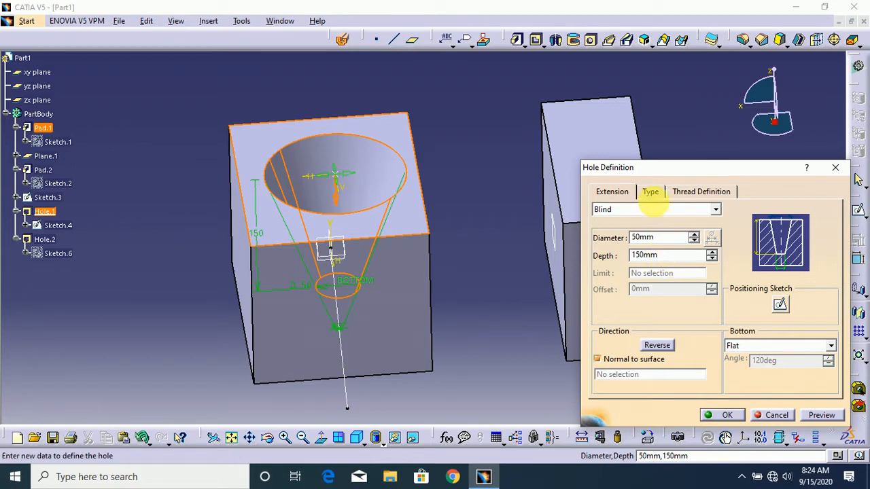
click(650, 193)
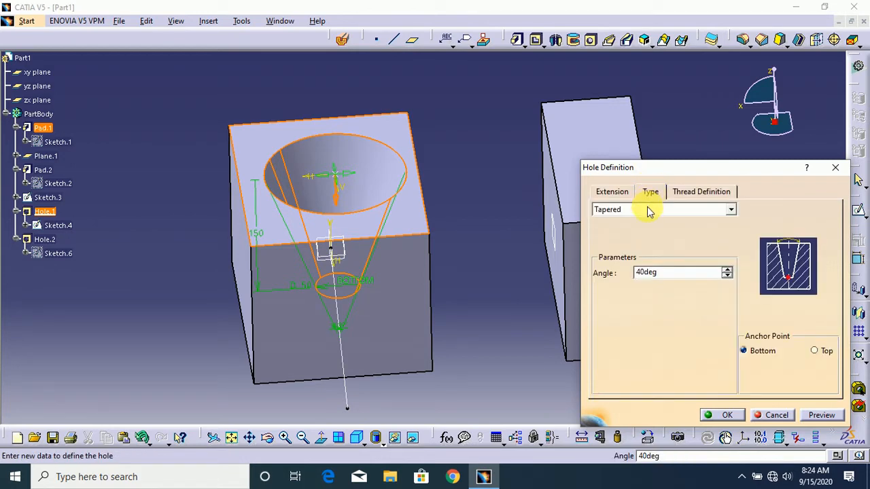
click(648, 211)
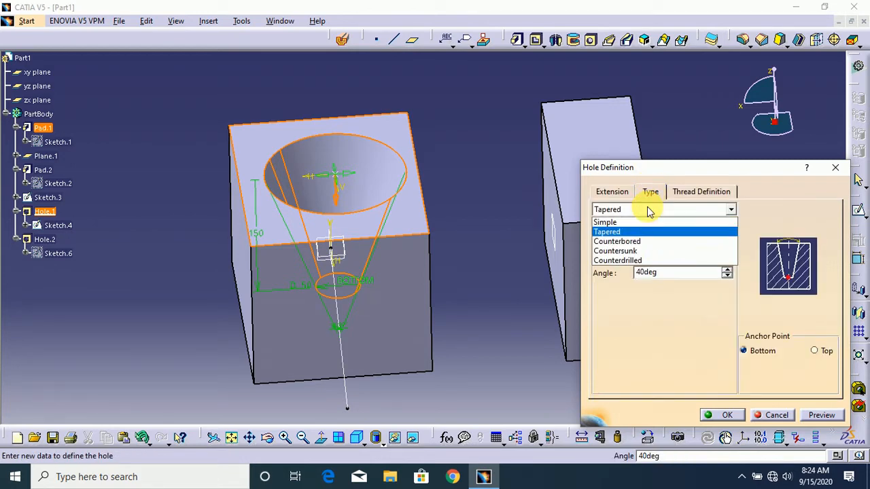
click(635, 243)
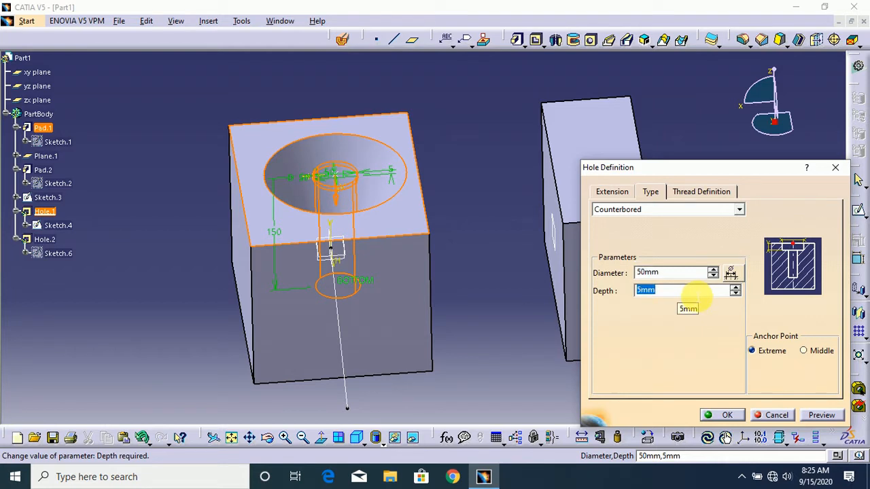
Set the counterbore to 10 mm depth and 100 mm diameter, and preview the hole
text(10)
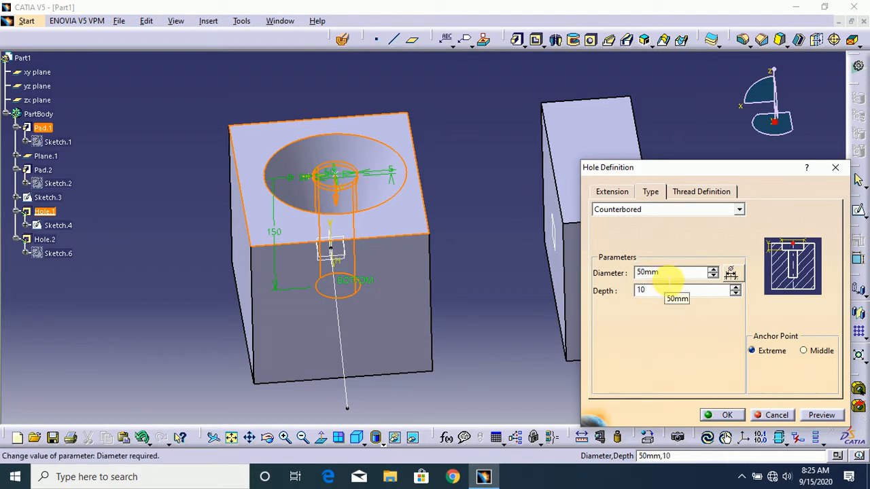
click(665, 274)
text(100)
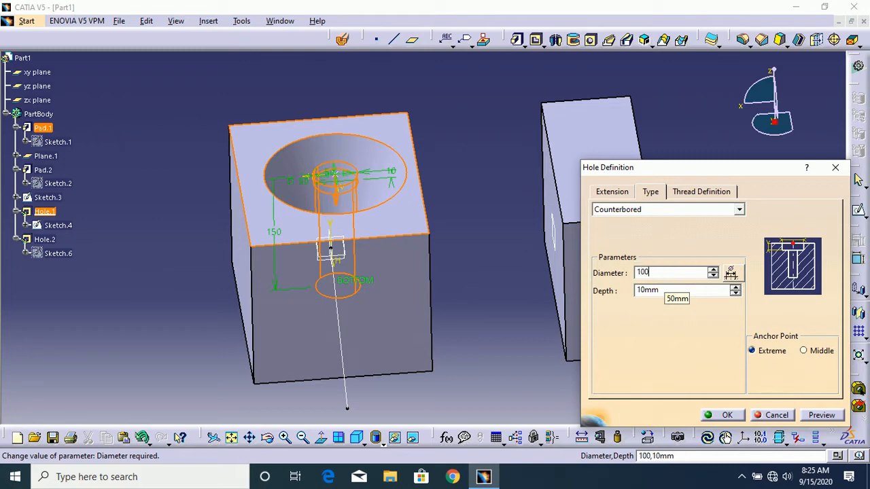
click(790, 255)
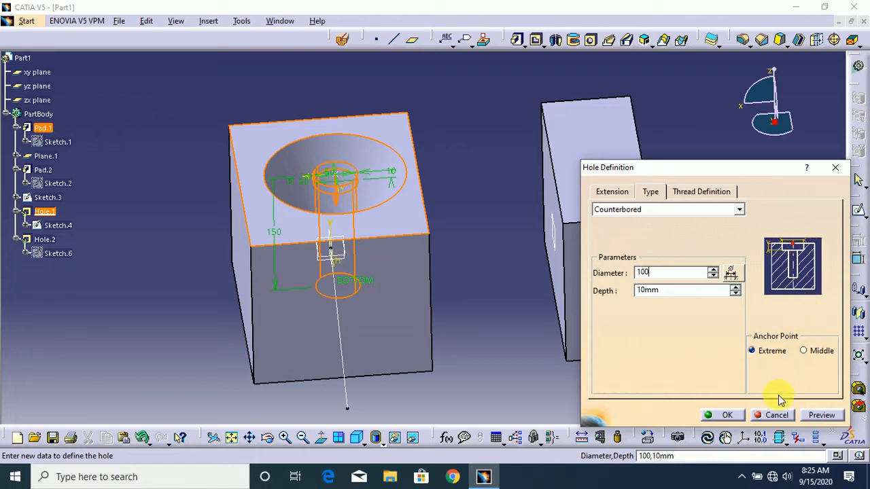
click(820, 416)
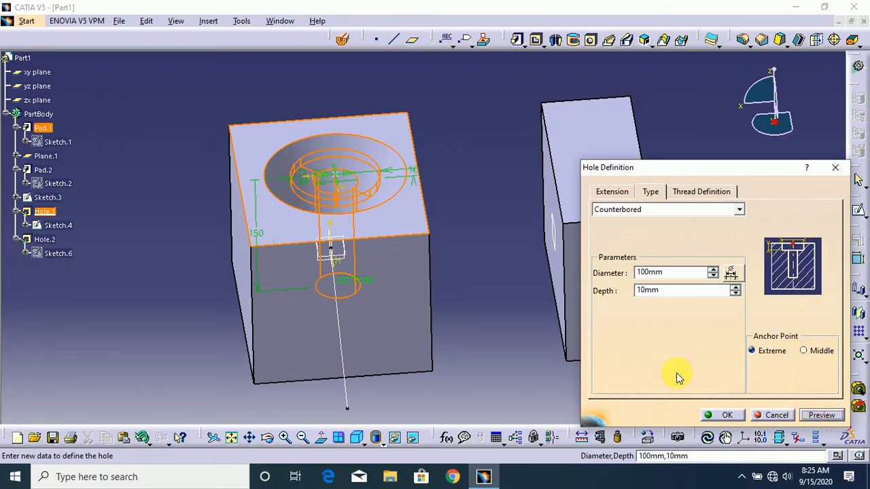
click(821, 416)
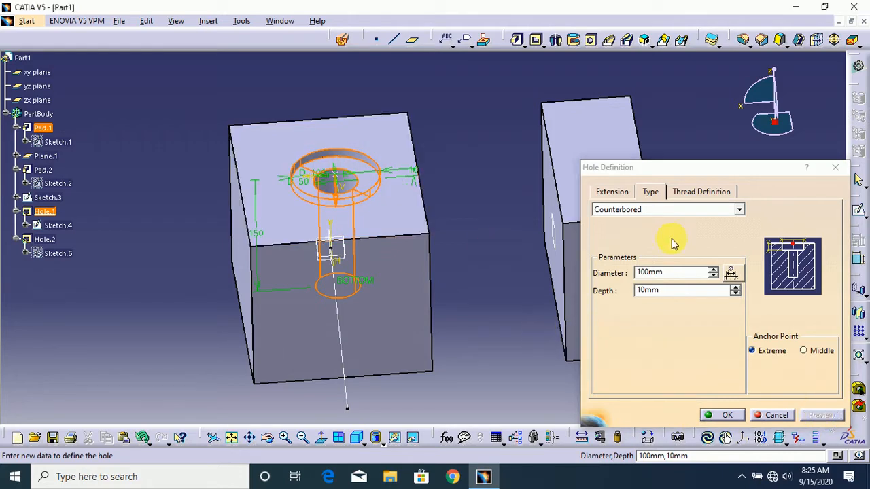
Set the counterbore's depth to 25 mm and apply the hole definition
double_click(671, 291)
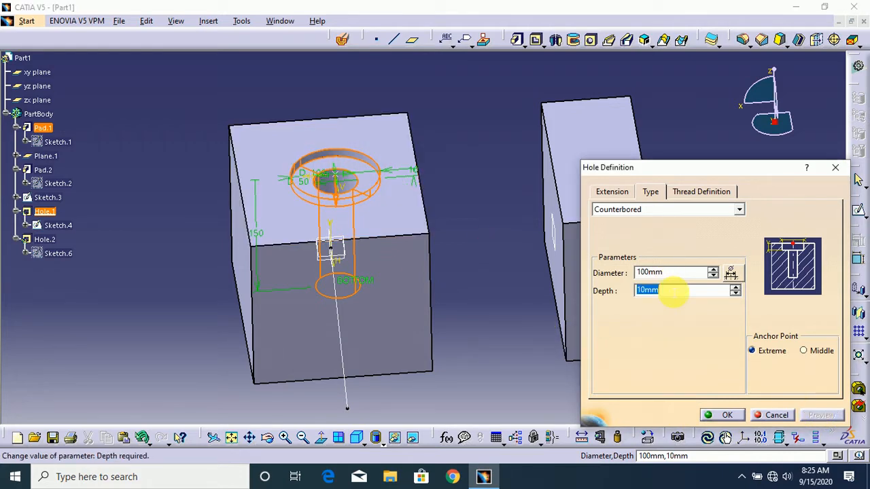
text(25)
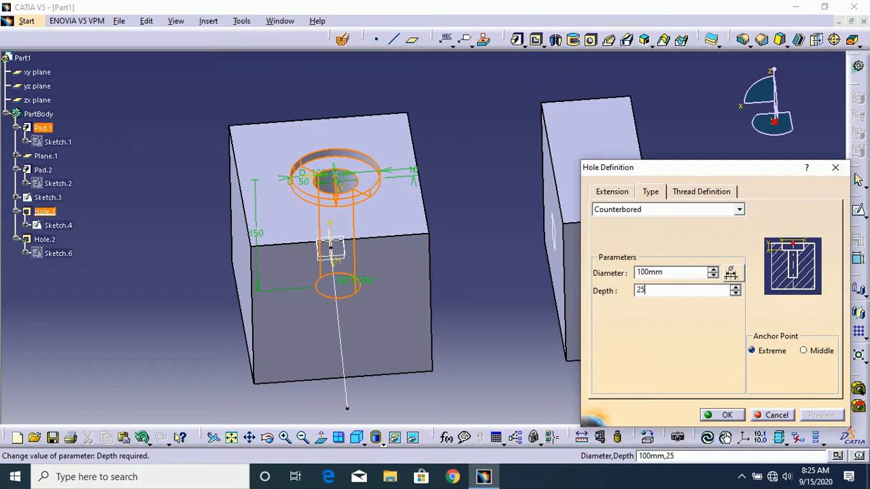
click(733, 415)
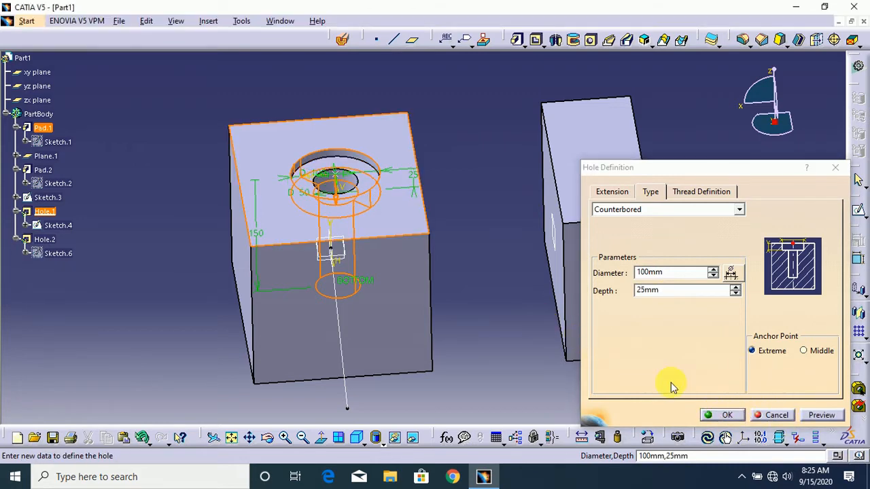
click(720, 417)
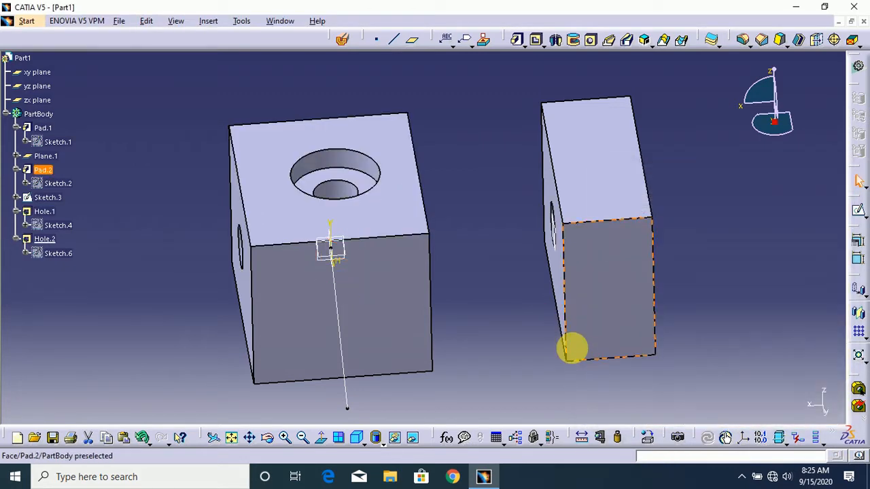
Reopen the top hole's definition and change its hole type from Counterbored to Countersunk
click(633, 294)
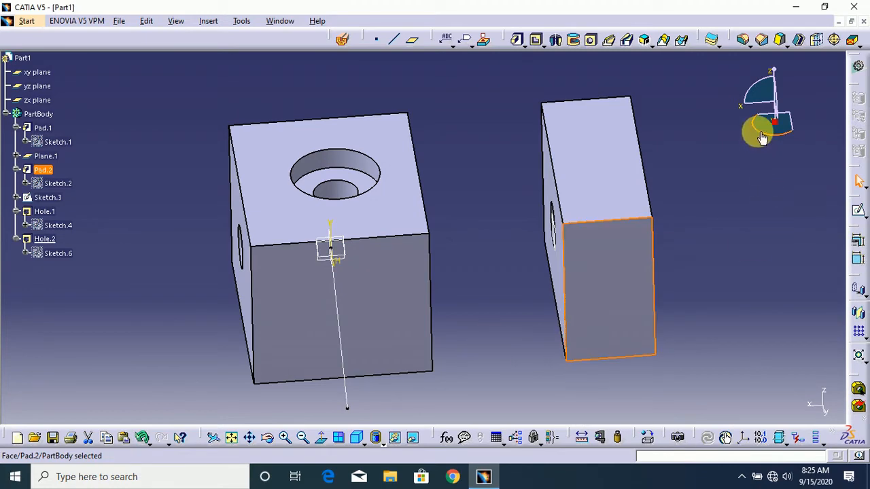
drag(756, 131, 767, 139)
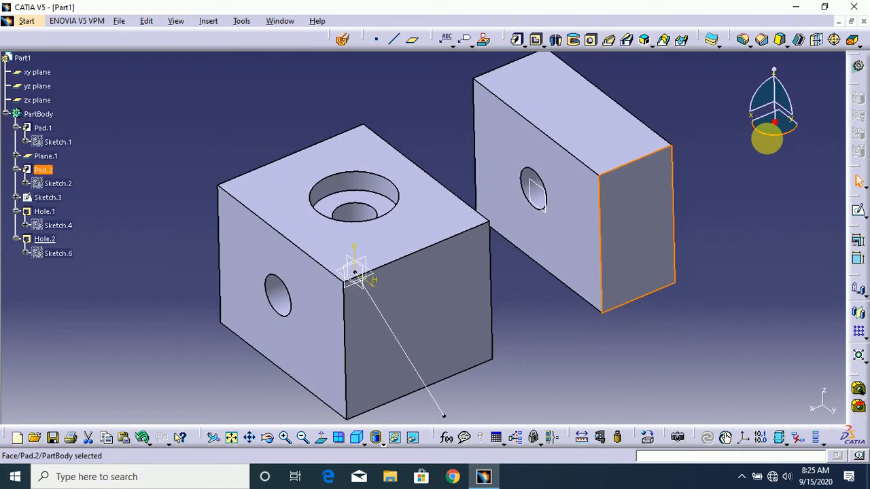
double_click(382, 205)
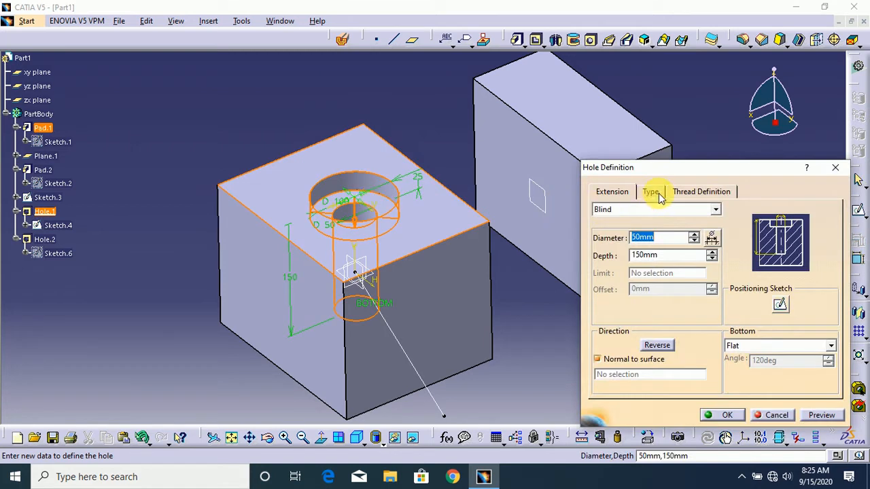
click(671, 210)
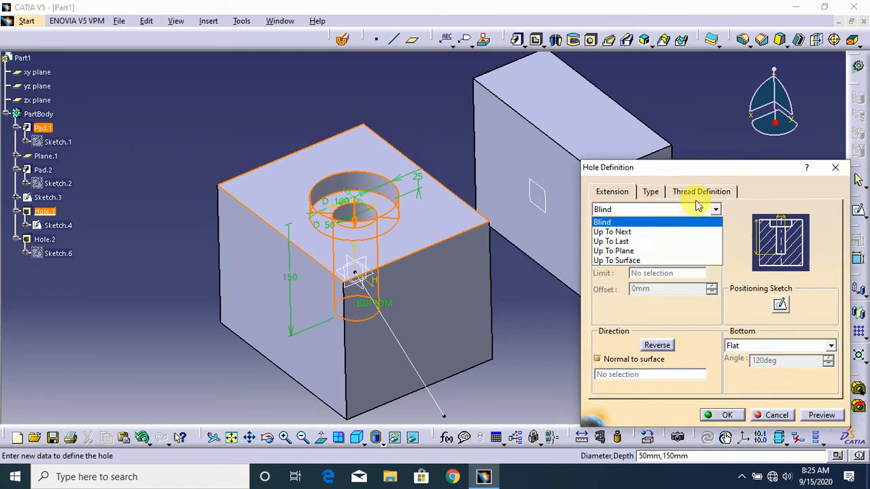
click(659, 194)
click(669, 209)
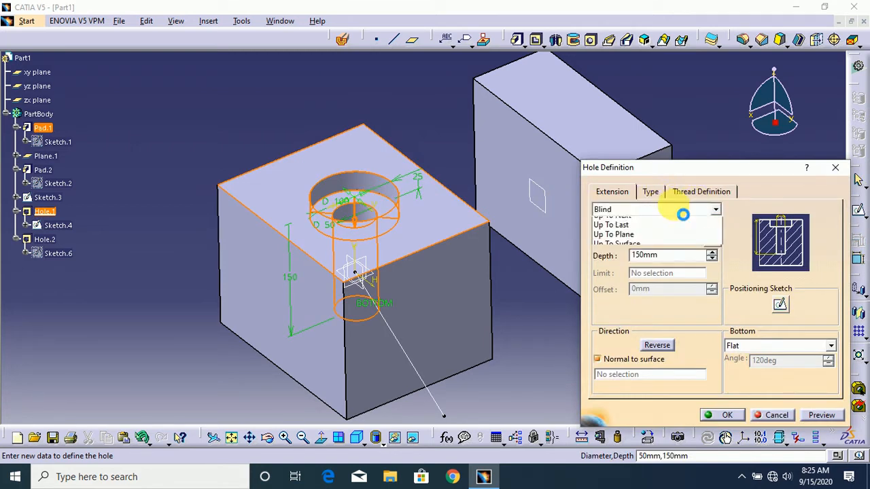
click(654, 196)
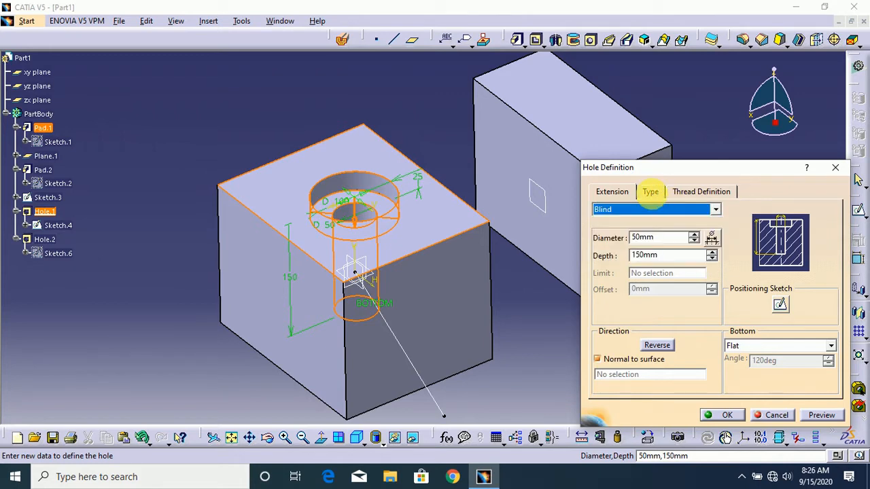
click(654, 196)
click(663, 210)
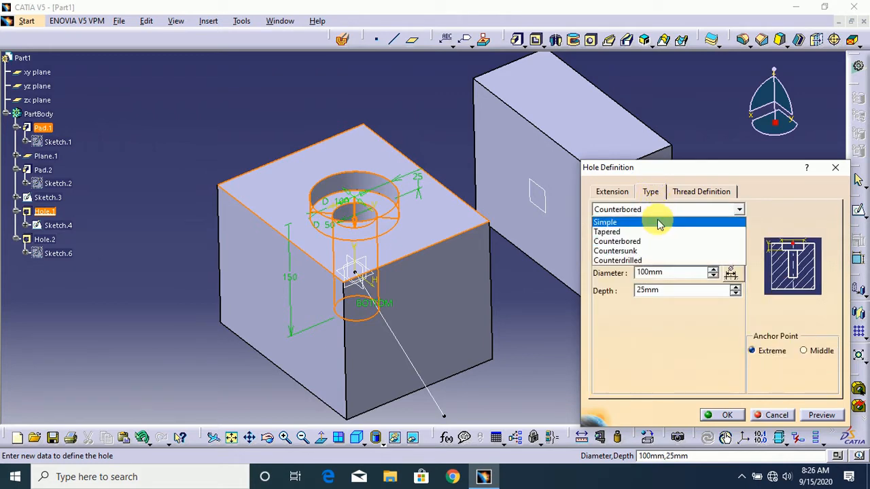
click(653, 252)
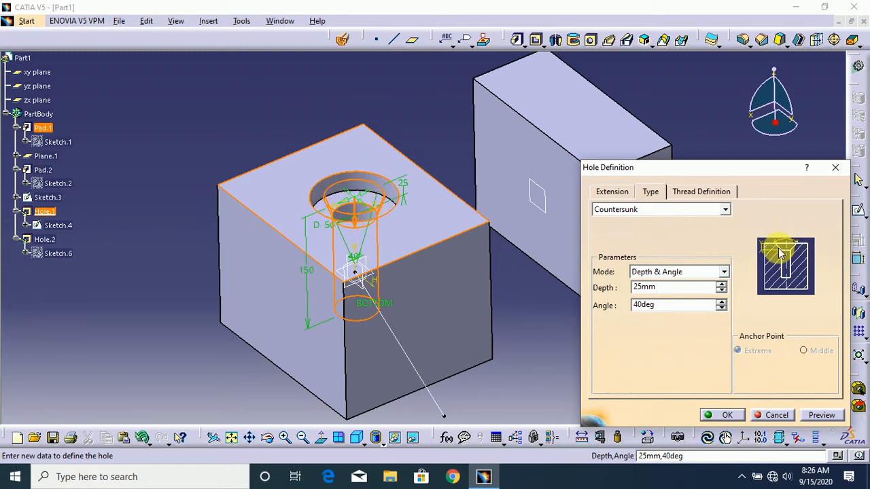
Define the countersink by Depth & Angle with 40 mm depth and 60 degrees, preview it, and apply the definition
click(684, 274)
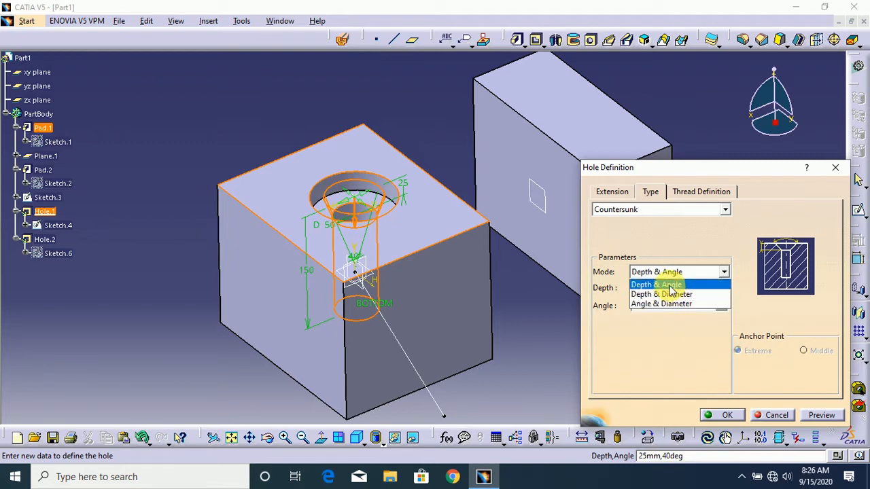
click(669, 284)
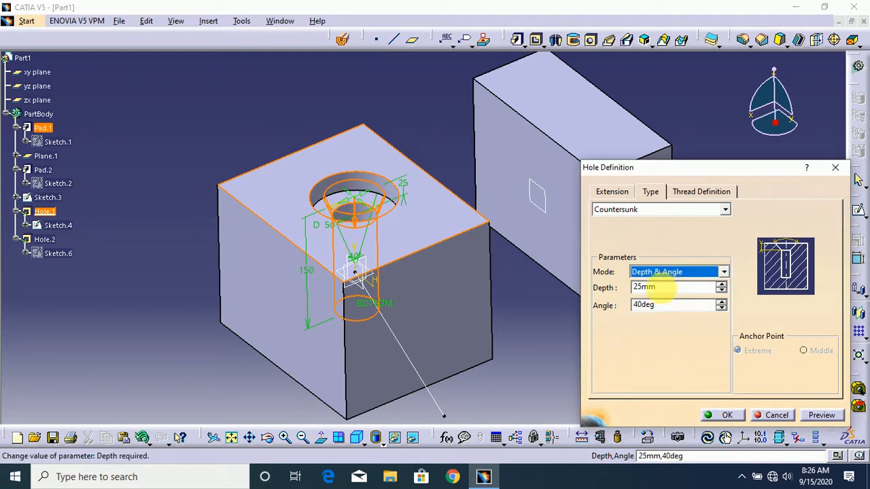
click(666, 290)
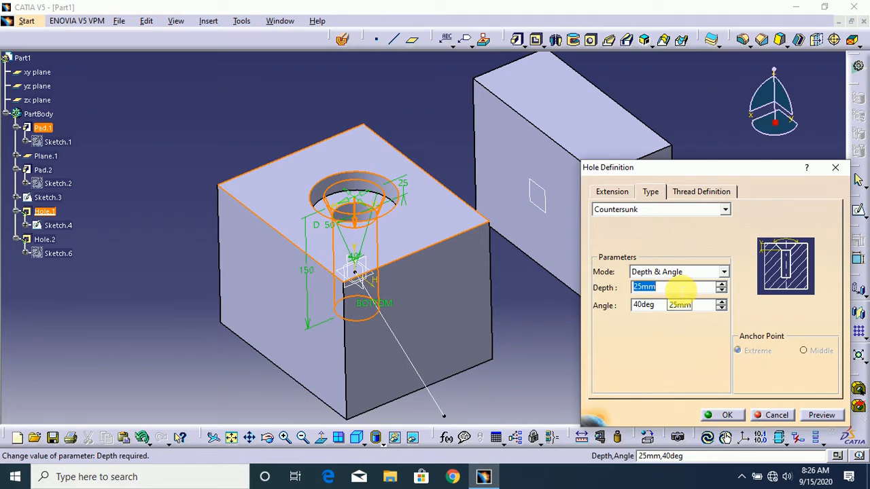
text(40)
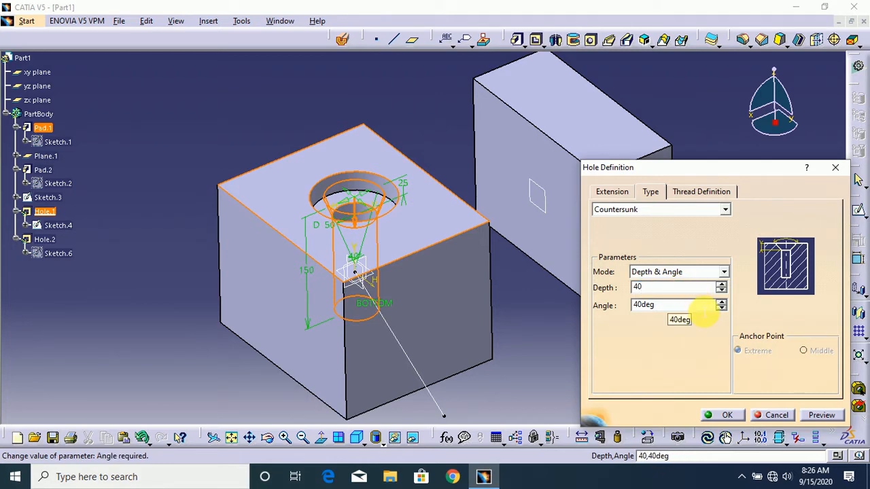
click(708, 315)
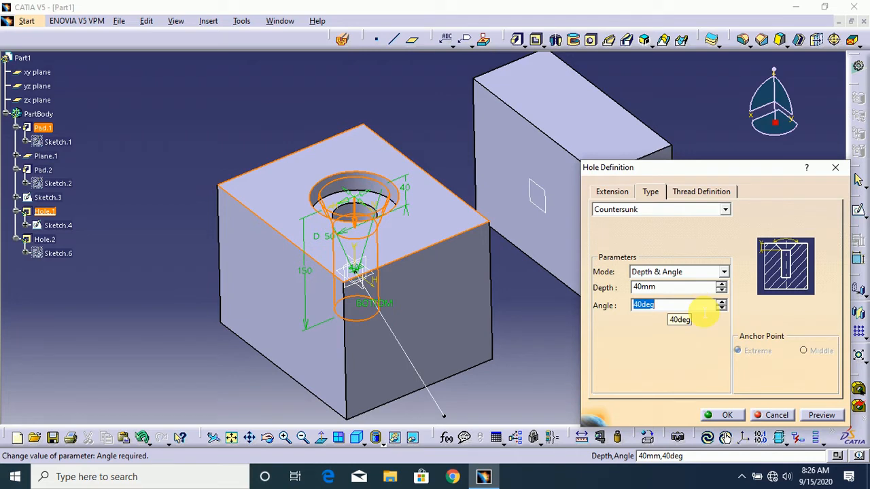
text(60)
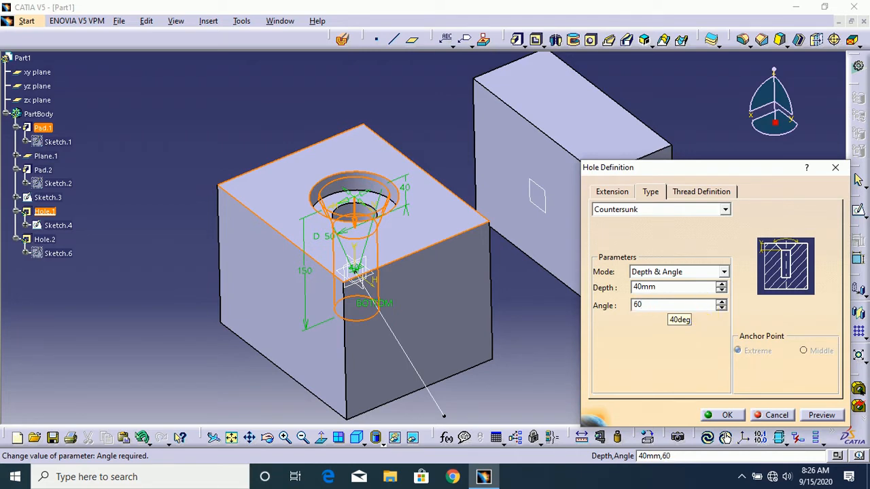
click(817, 410)
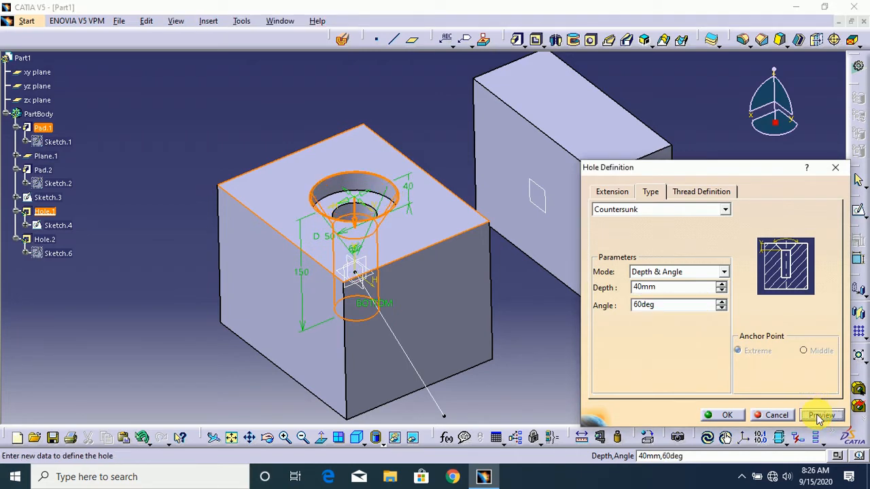
click(727, 416)
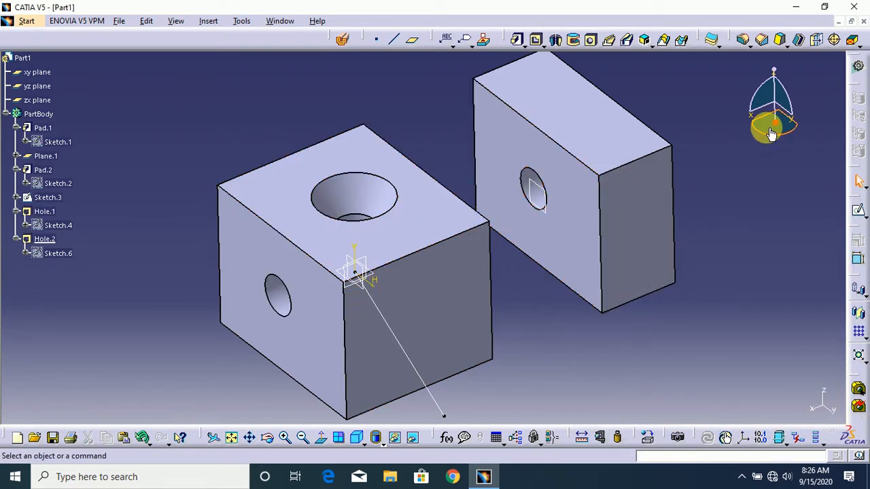
Delete the horizontal hole that runs through the sides of both blocks
drag(768, 130, 772, 155)
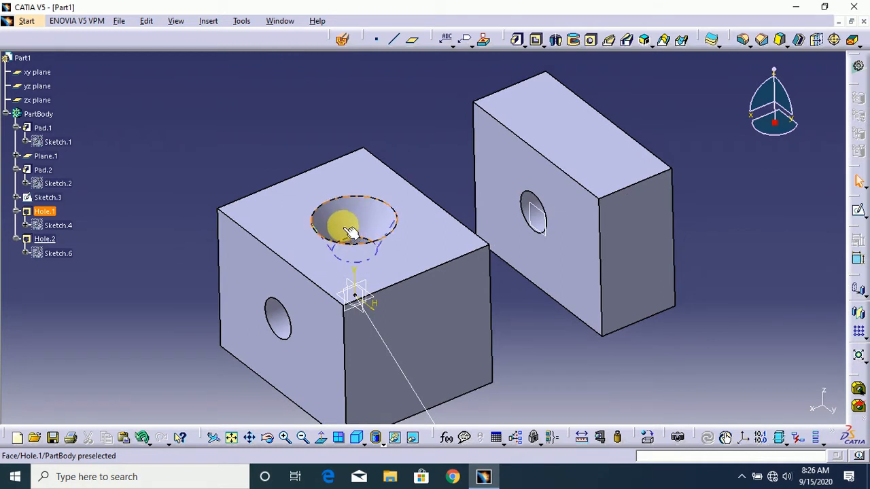
click(281, 325)
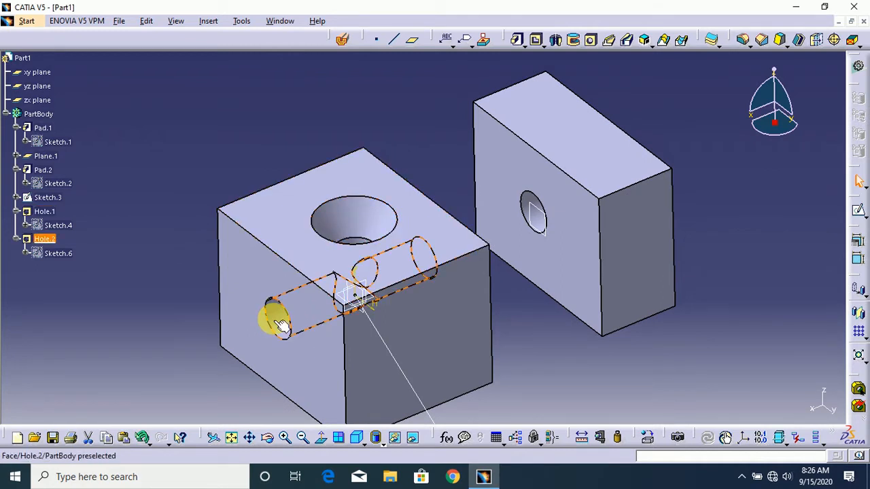
key(Delete)
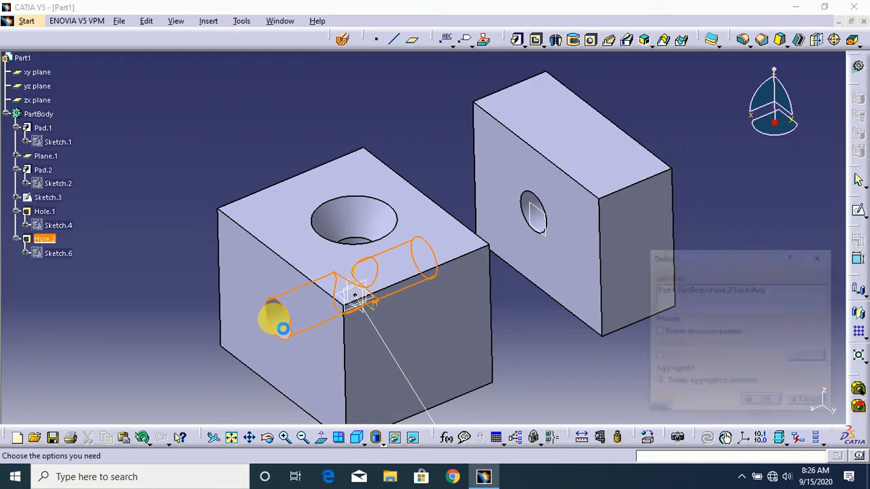
key(Return)
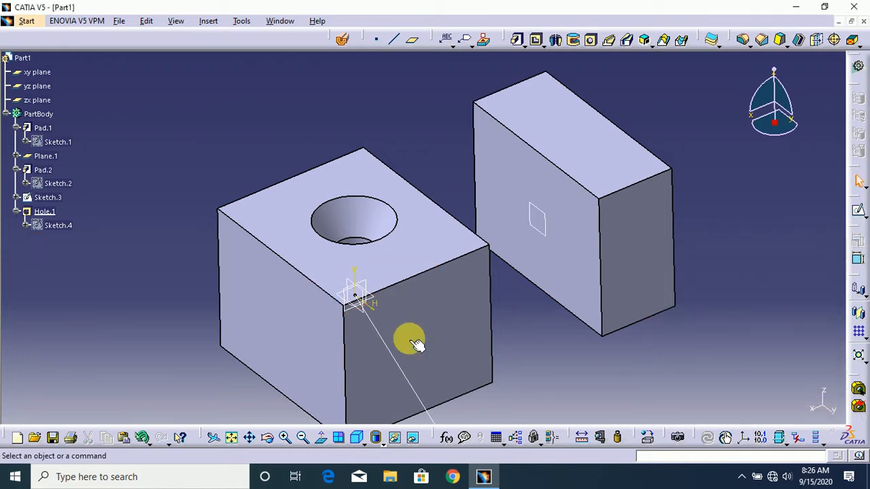
Reopen the top hole's definition and change its hole type from Countersunk to Counterdrilled
double_click(367, 215)
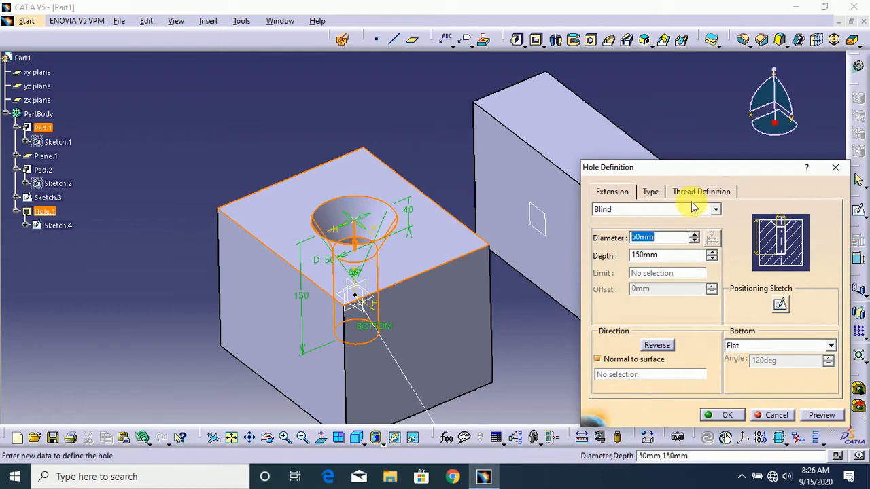
click(657, 198)
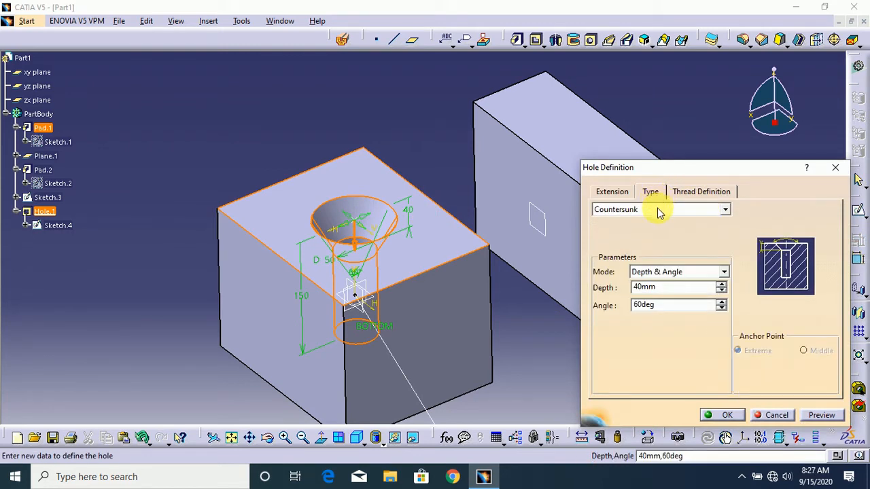
click(658, 211)
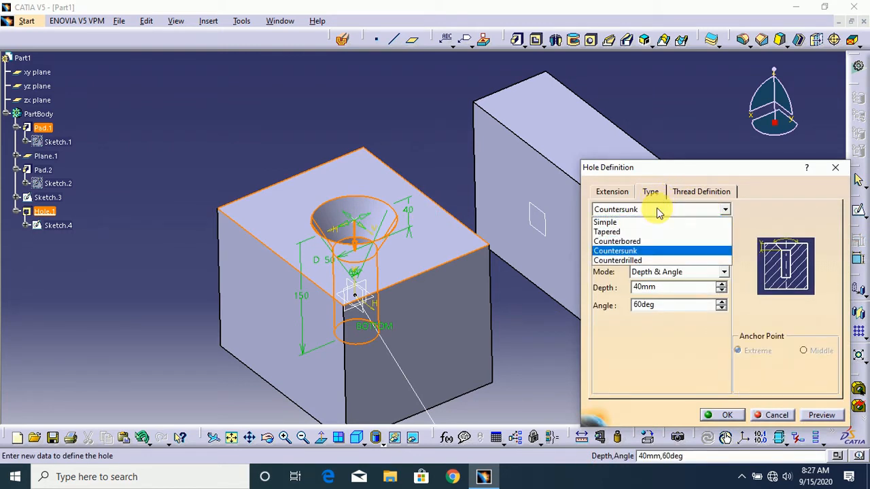
click(636, 261)
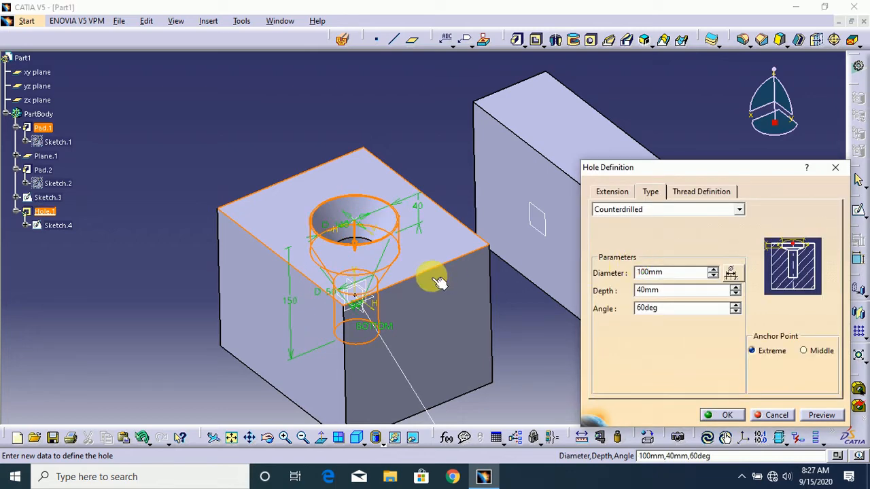
In the front view, set the counterdrilled hole's diameter to 150 mm and preview it
drag(754, 90, 752, 68)
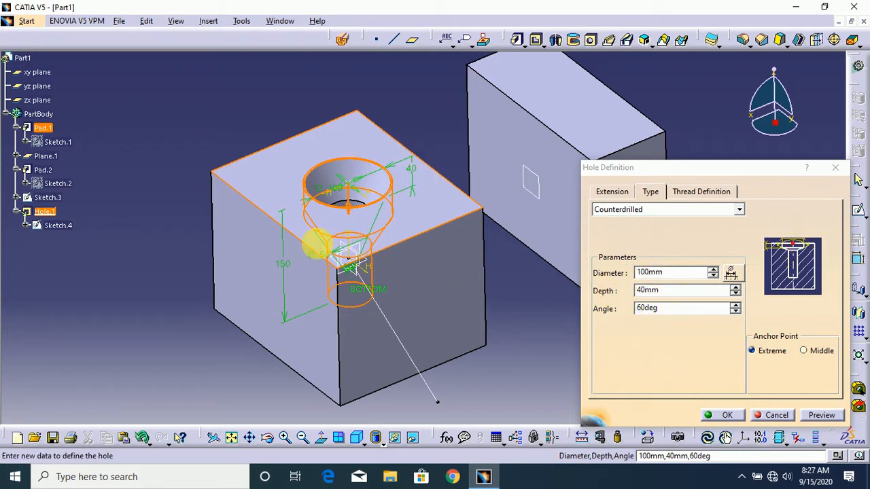
click(358, 439)
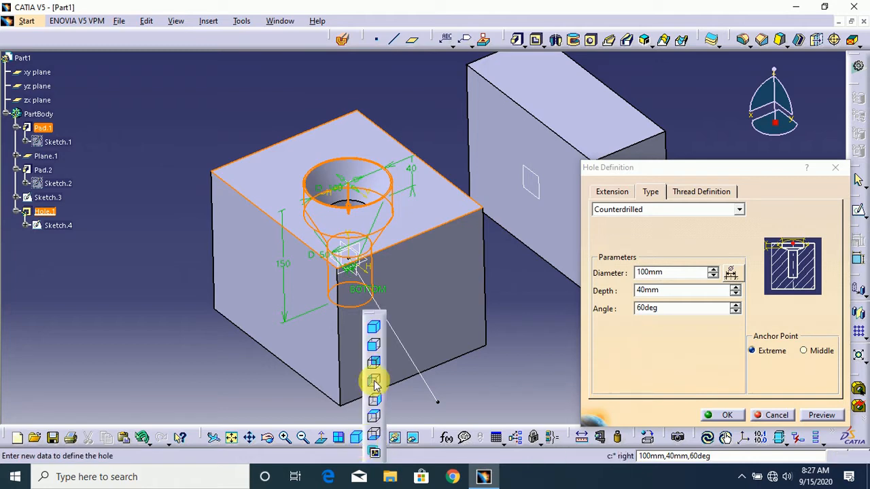
click(375, 347)
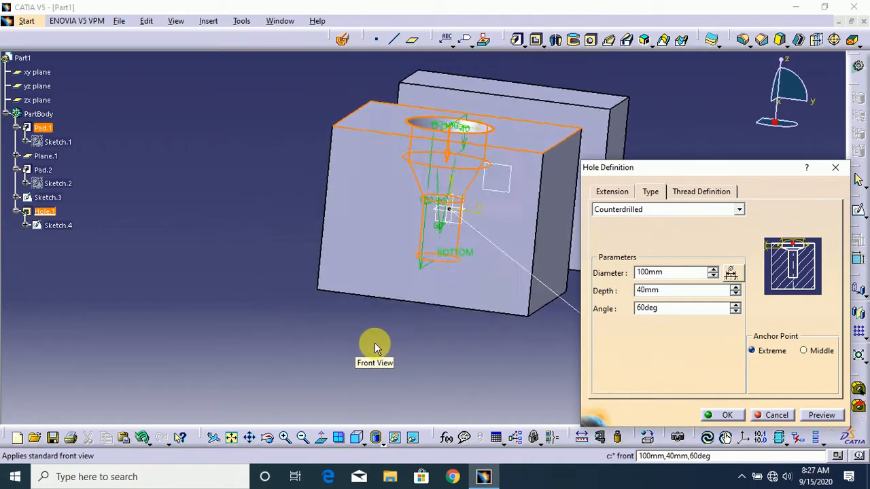
drag(799, 93, 722, 211)
click(677, 273)
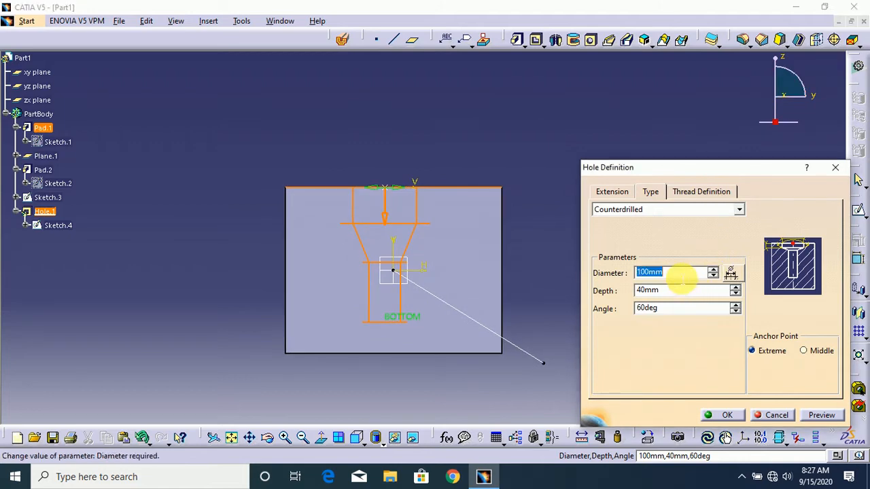
text(150)
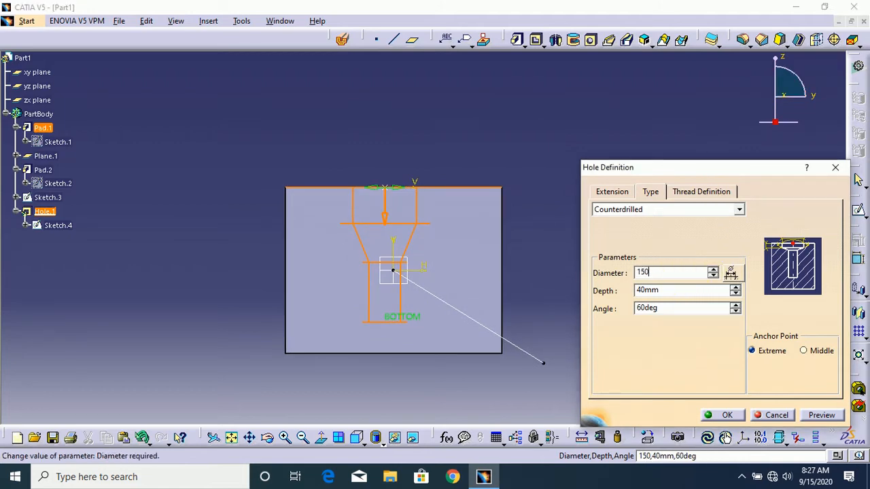
click(820, 419)
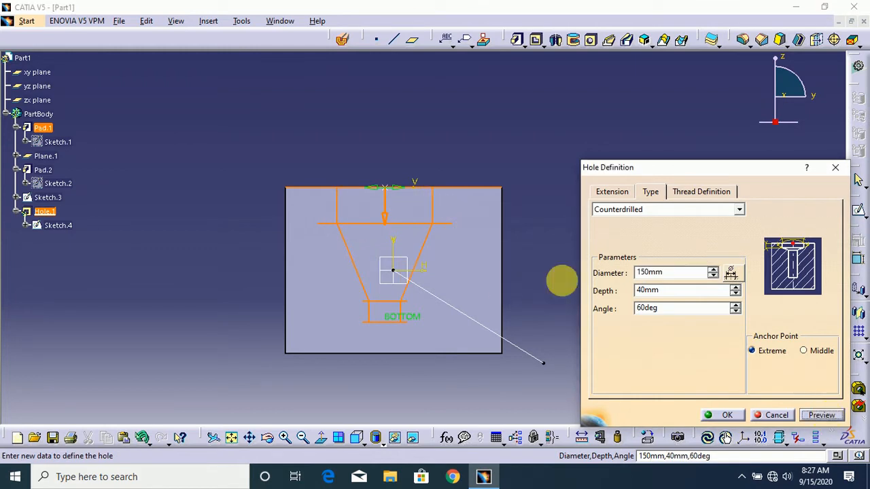
Set the counterdrilled hole's depth to 30 mm and preview it
double_click(681, 291)
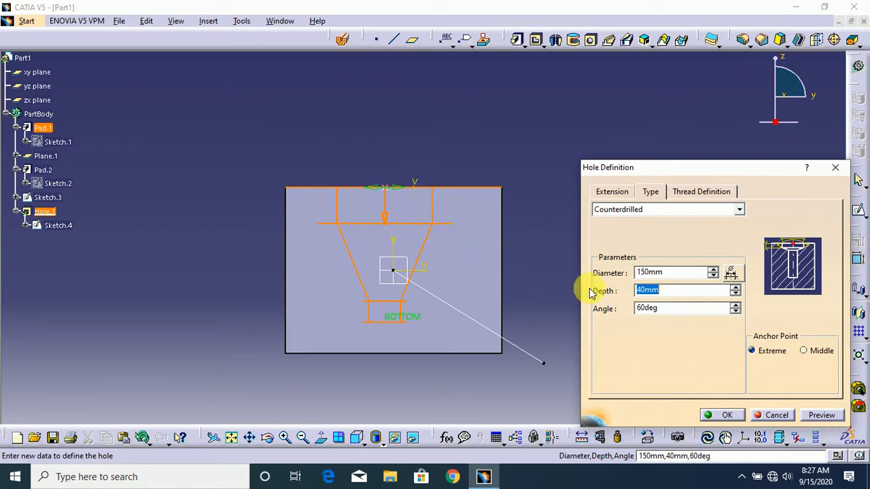
text(3)
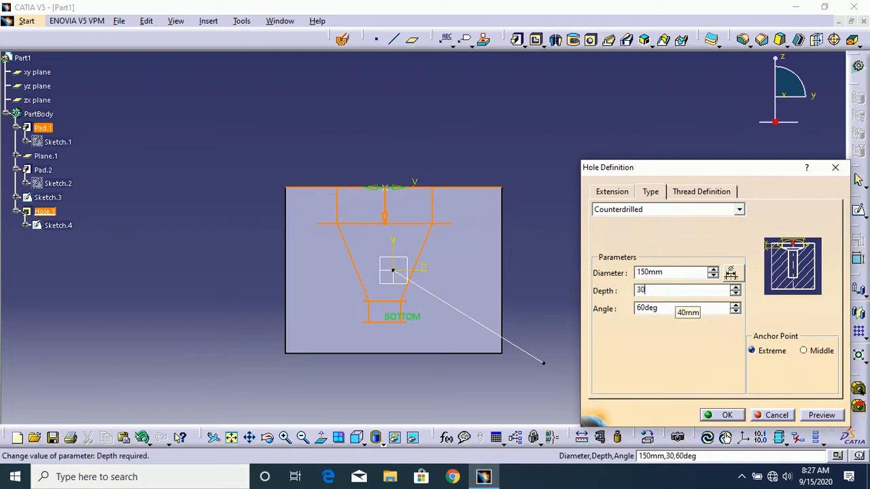
text(0)
click(823, 415)
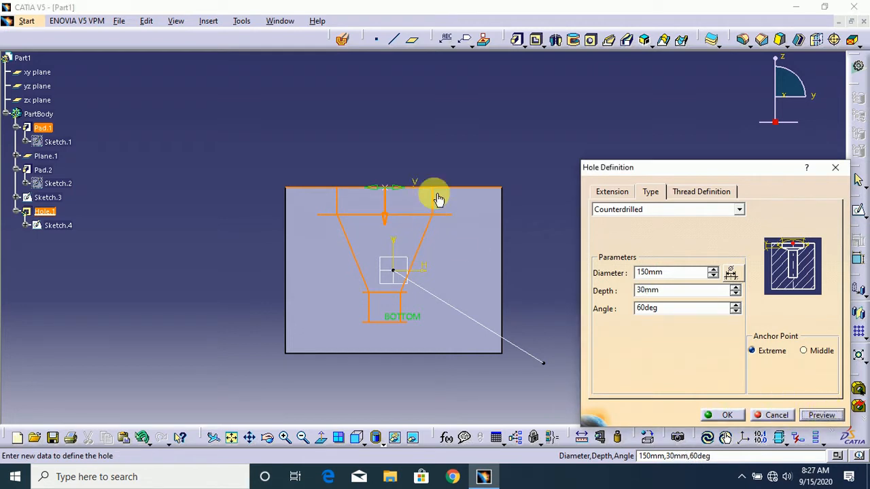
Set the counterdrilled hole's angle to 90 degrees, preview it, and apply the definition
double_click(671, 312)
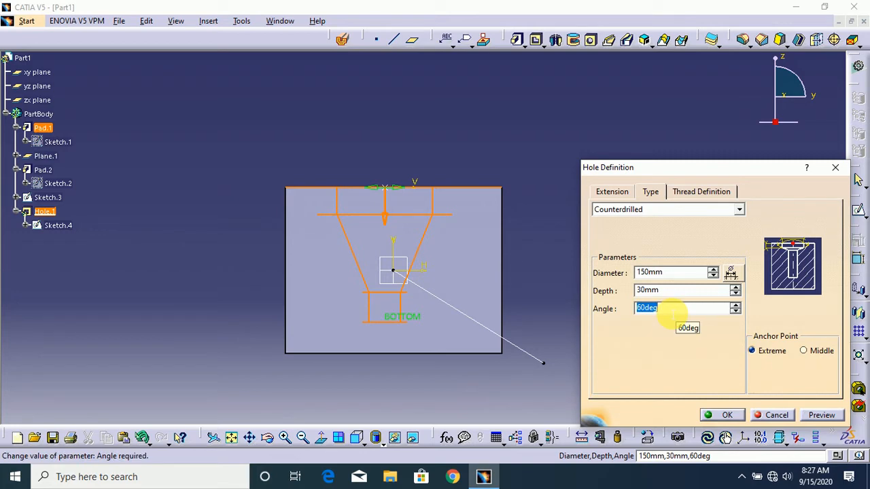
text(90)
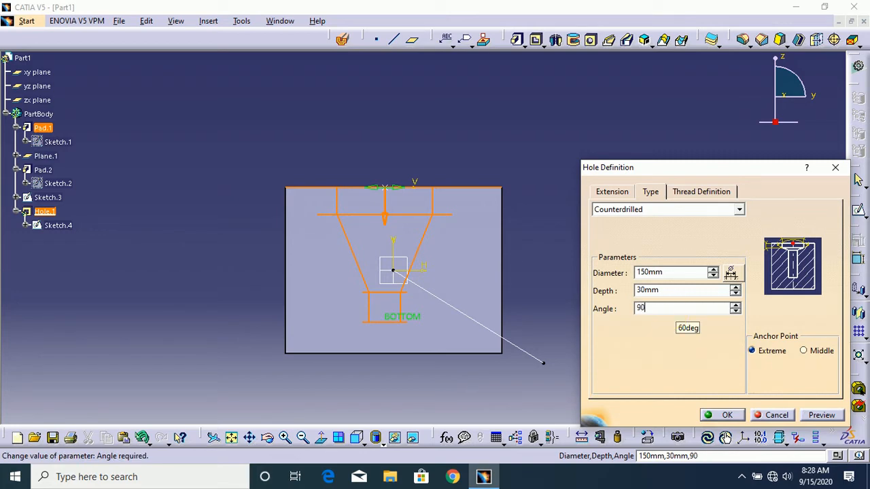
key(Return)
click(810, 415)
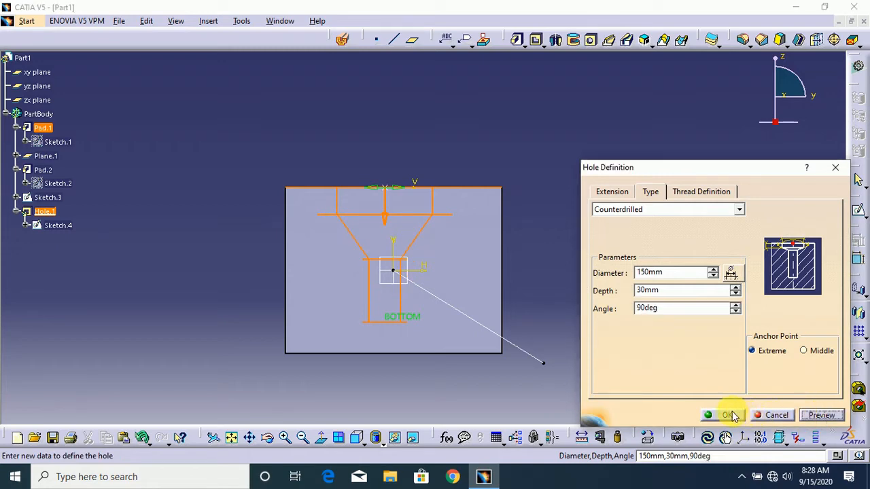
click(728, 416)
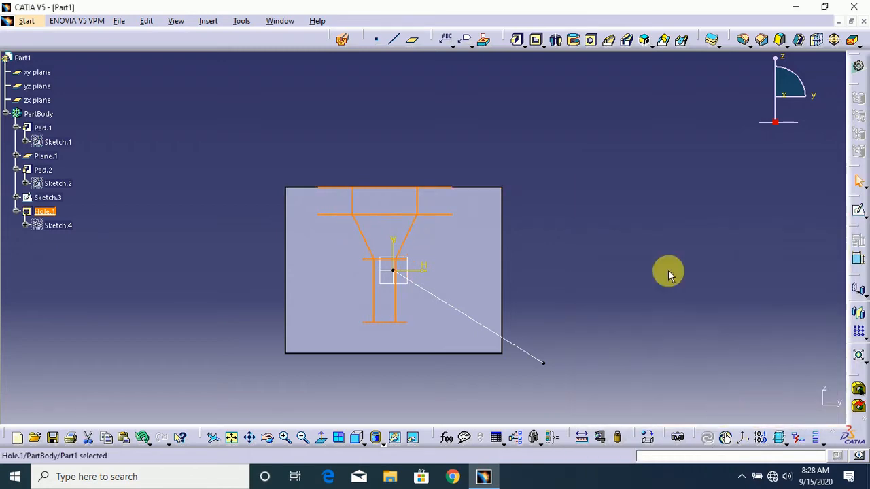
In the isometric view, reopen the counterdrilled hole's definition and review the available hole types
click(608, 263)
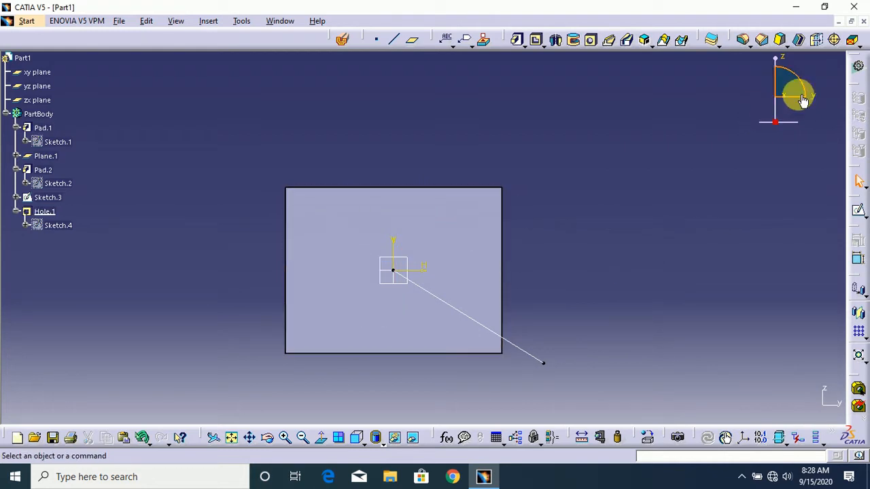
click(376, 440)
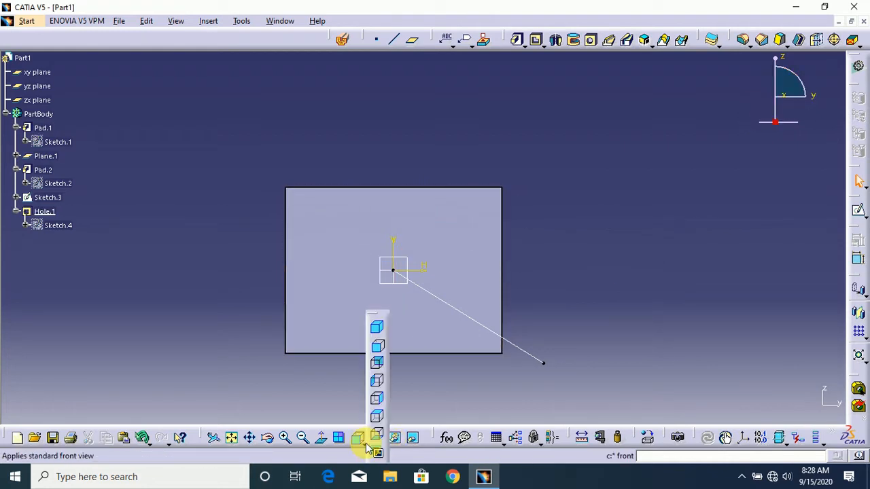
click(377, 332)
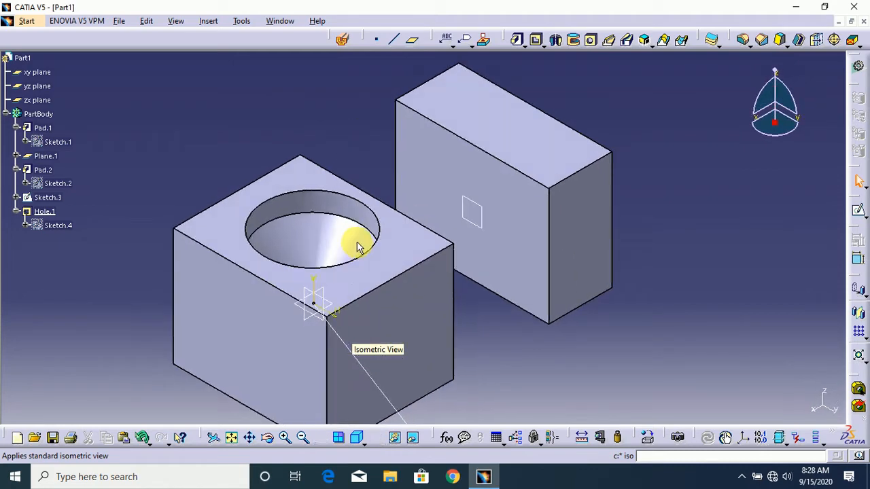
double_click(319, 253)
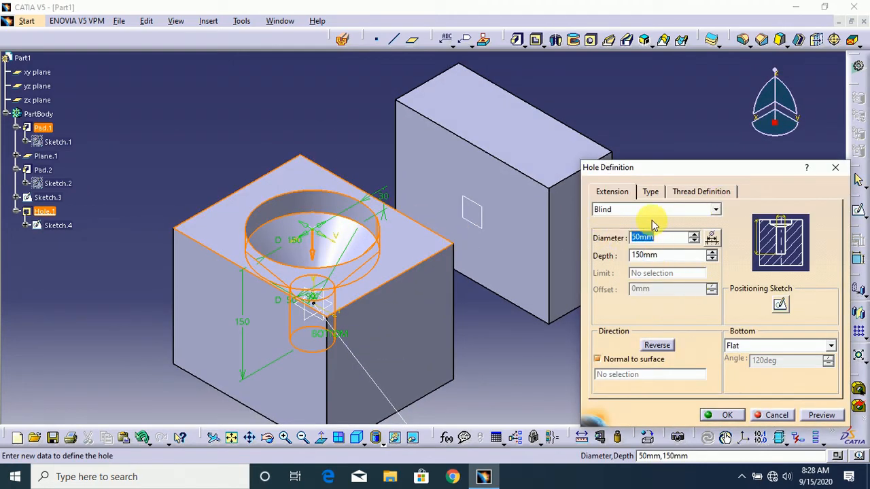
click(651, 196)
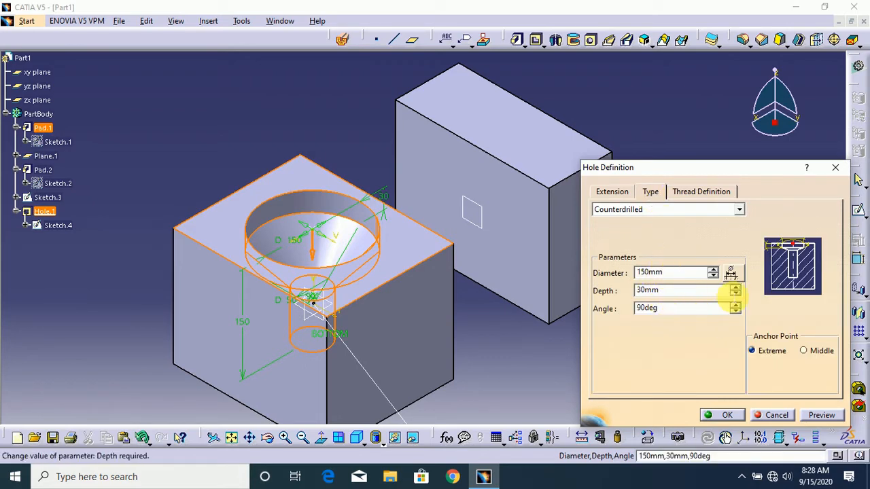
click(700, 215)
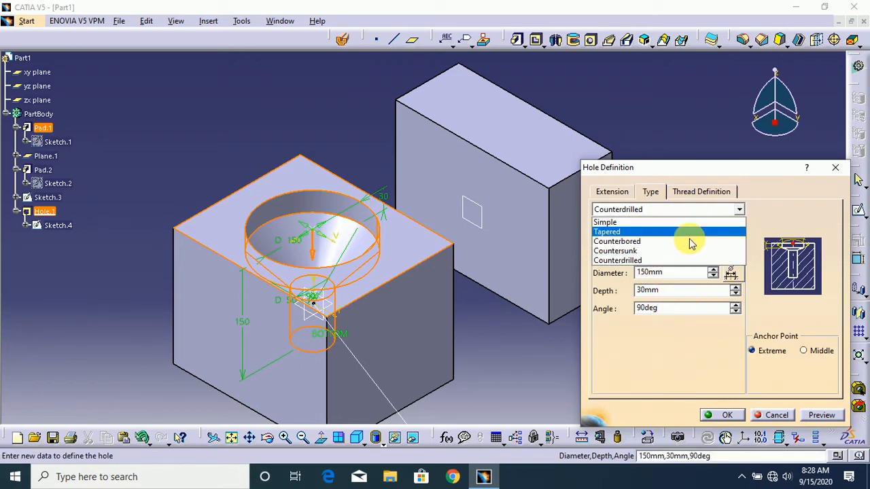
click(623, 194)
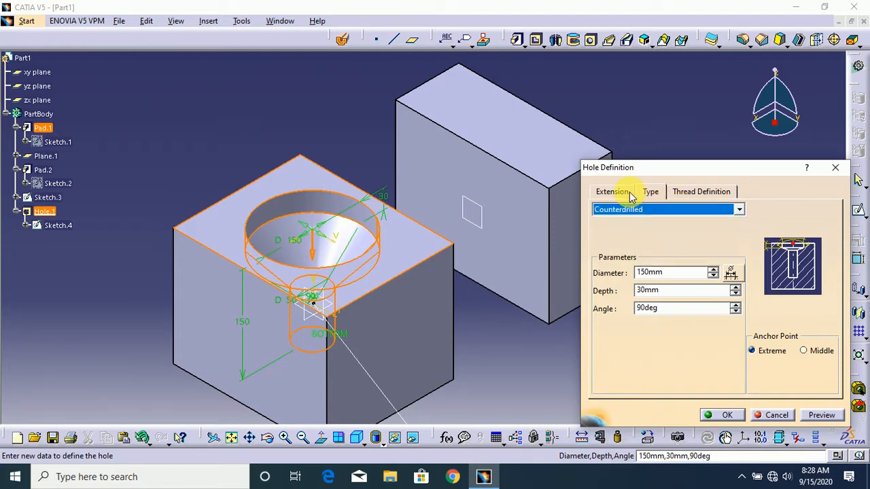
Change the blind hole's bottom to V-Bottom with a 30-degree angle and preview it
click(614, 193)
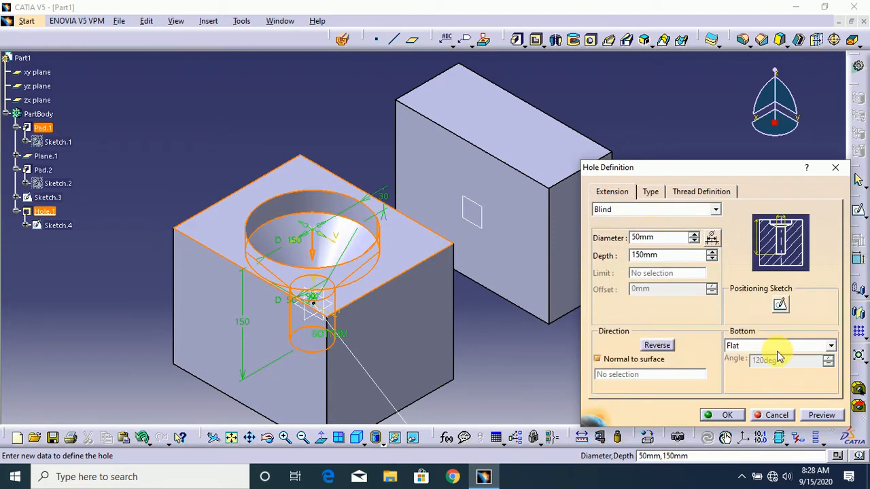
click(828, 347)
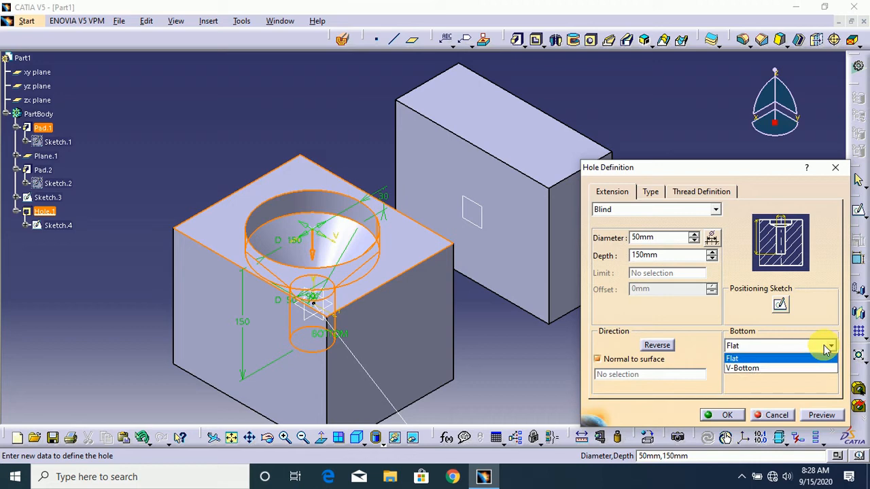
click(753, 367)
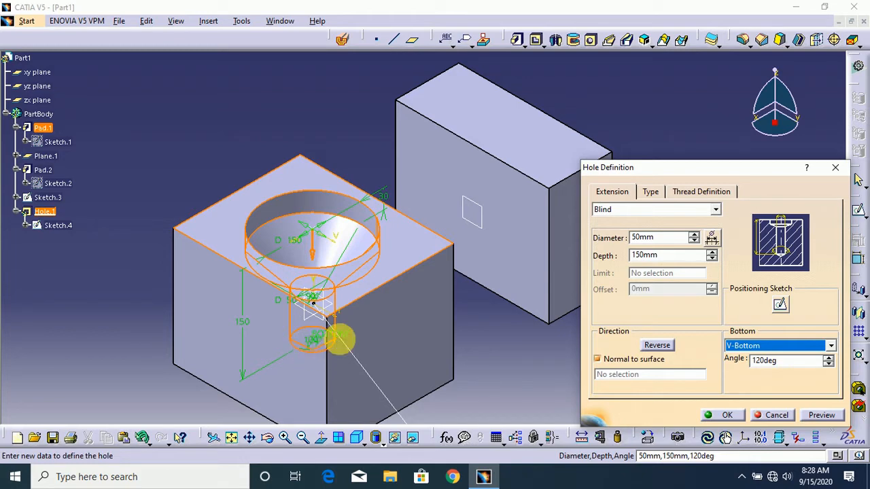
click(811, 360)
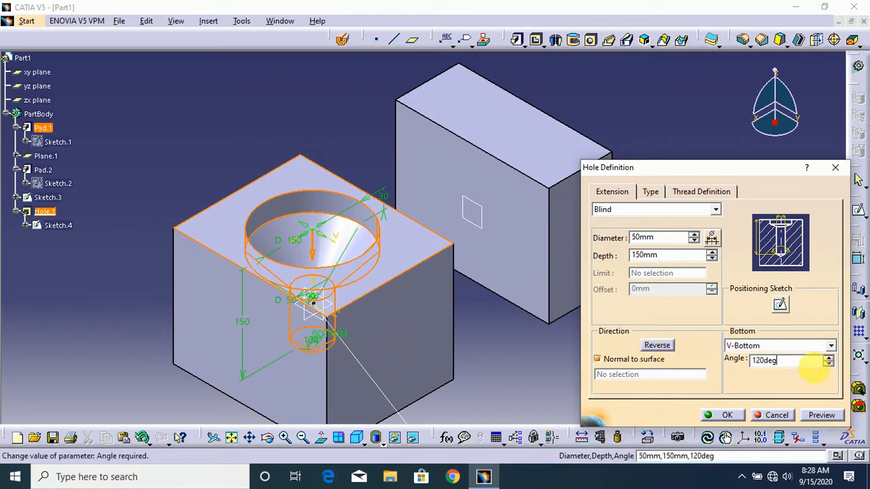
double_click(812, 362)
text(30)
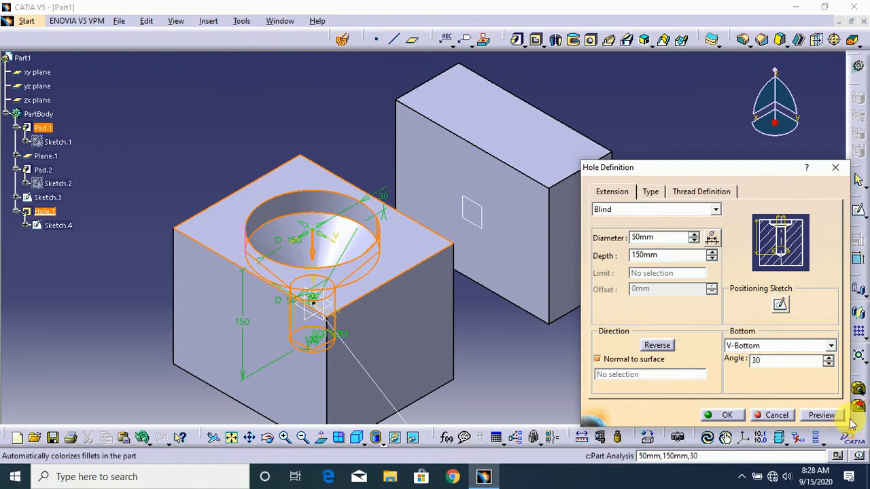
click(824, 415)
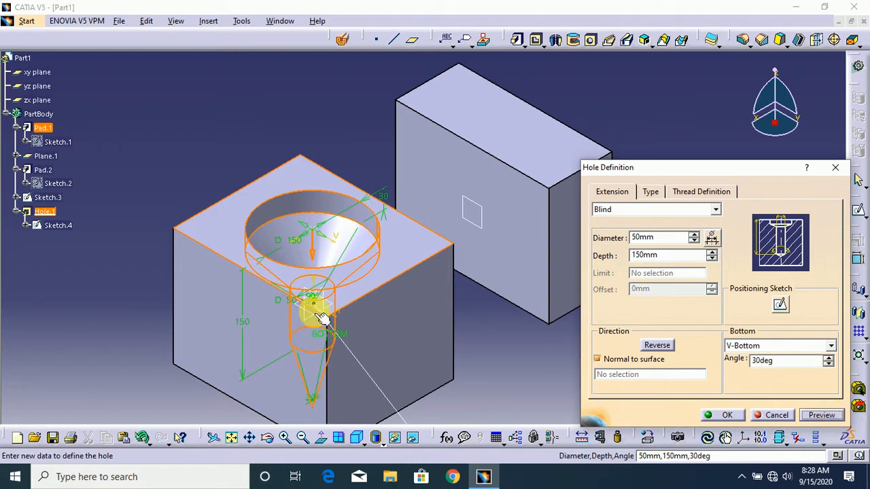
Set the hole's V-Bottom angle to 130 degrees and preview it
click(768, 128)
drag(768, 129, 757, 49)
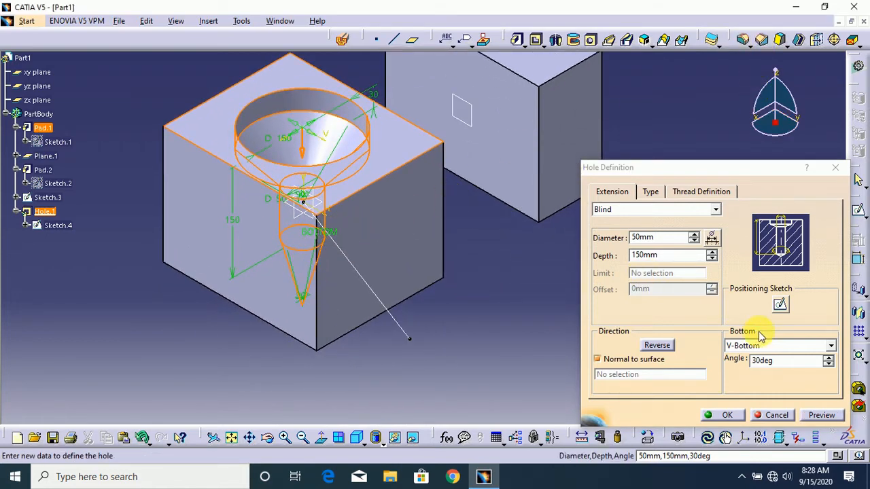
double_click(792, 362)
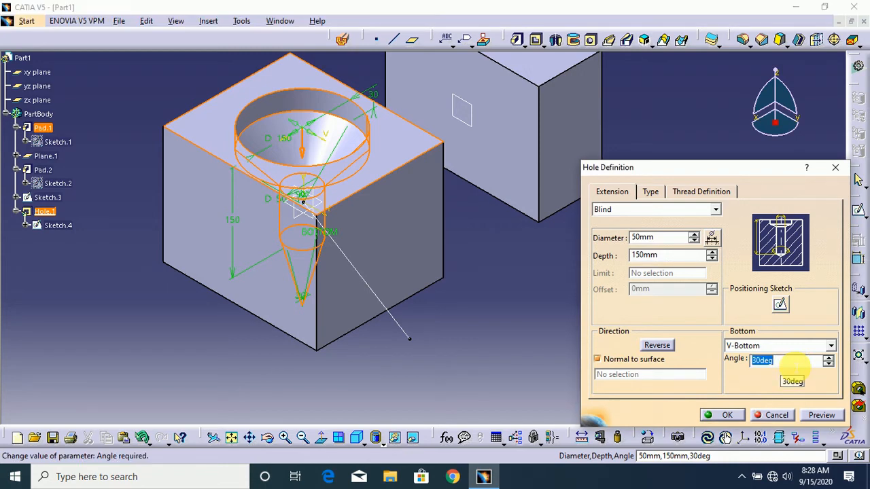
text(130)
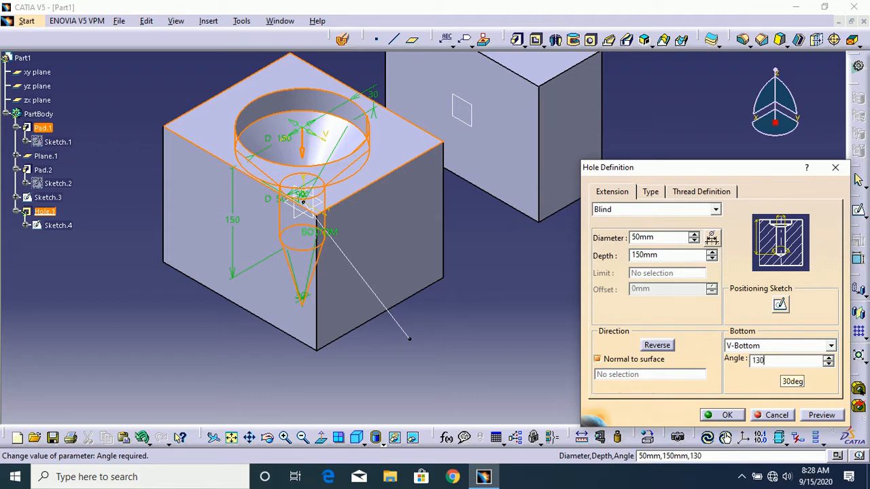
click(821, 415)
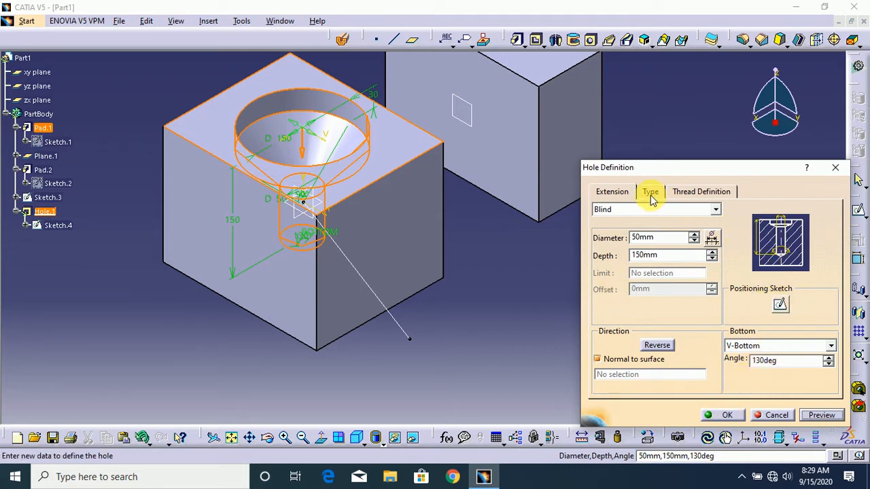
Make the hole threaded and review the thread standards, keeping the type at No Standard
click(689, 192)
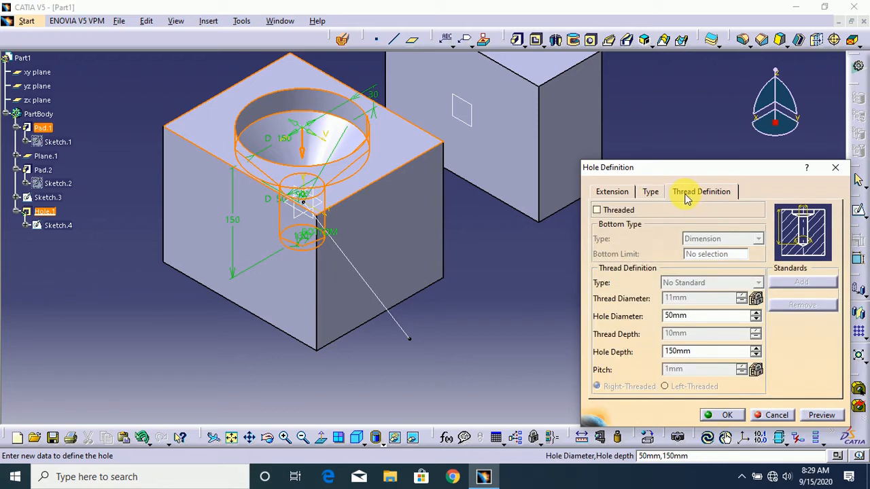
click(597, 209)
click(597, 210)
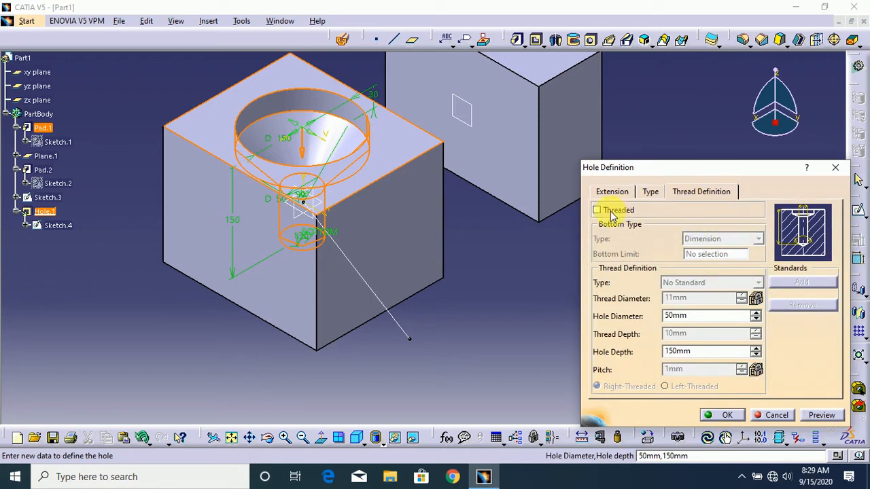
click(597, 210)
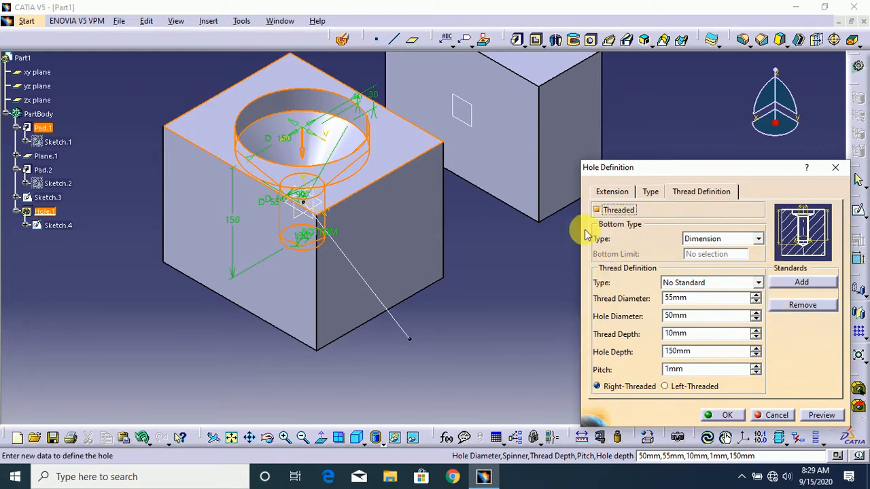
click(715, 284)
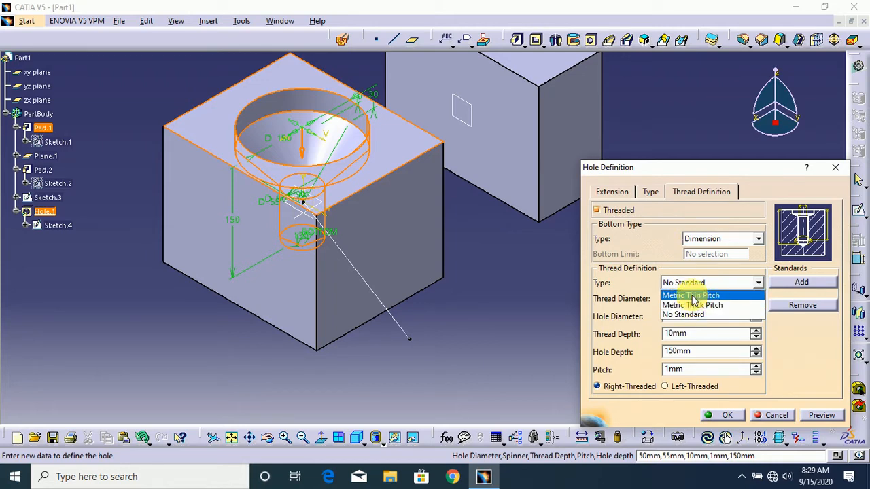
click(706, 285)
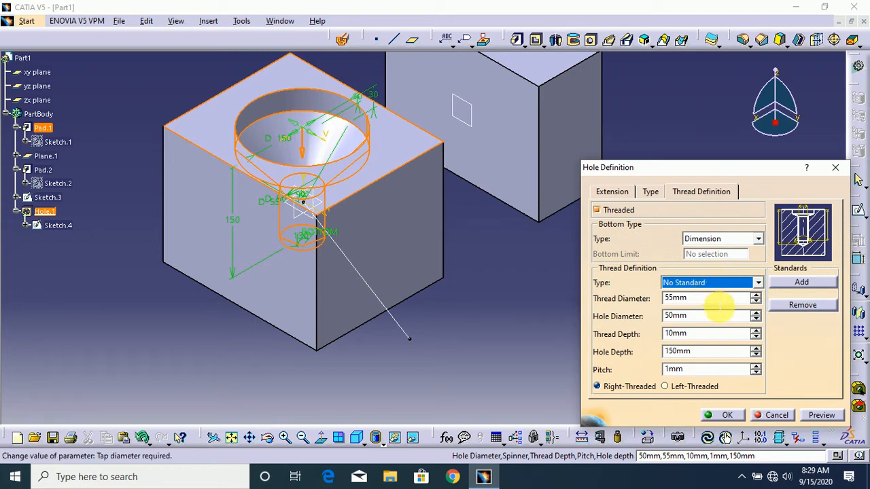
Change the threaded hole's type from Counterdrilled to Simple
click(620, 193)
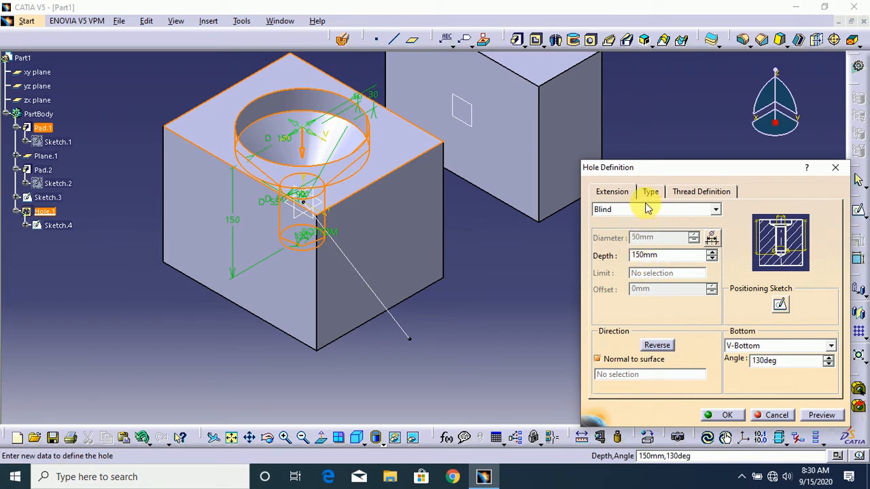
click(700, 192)
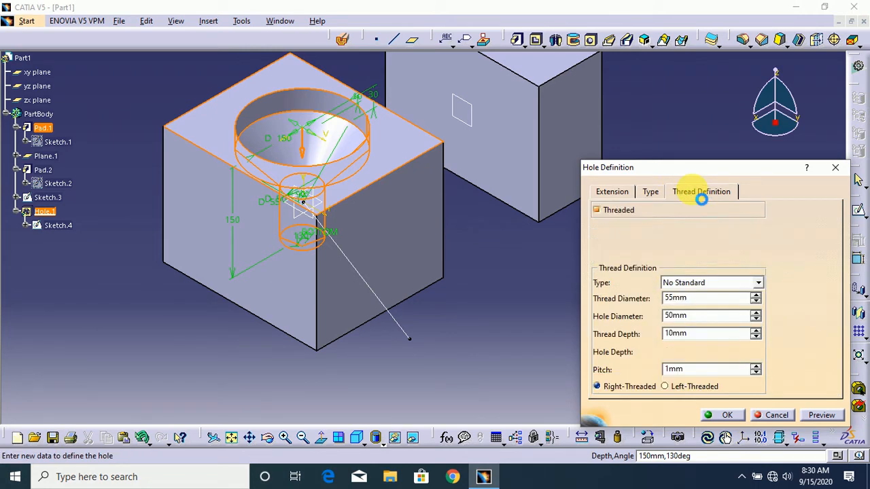
click(647, 194)
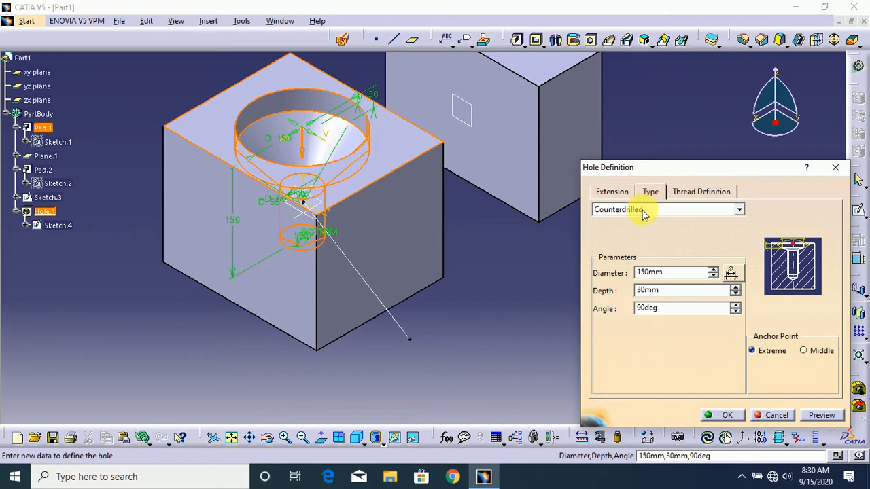
click(644, 211)
click(637, 221)
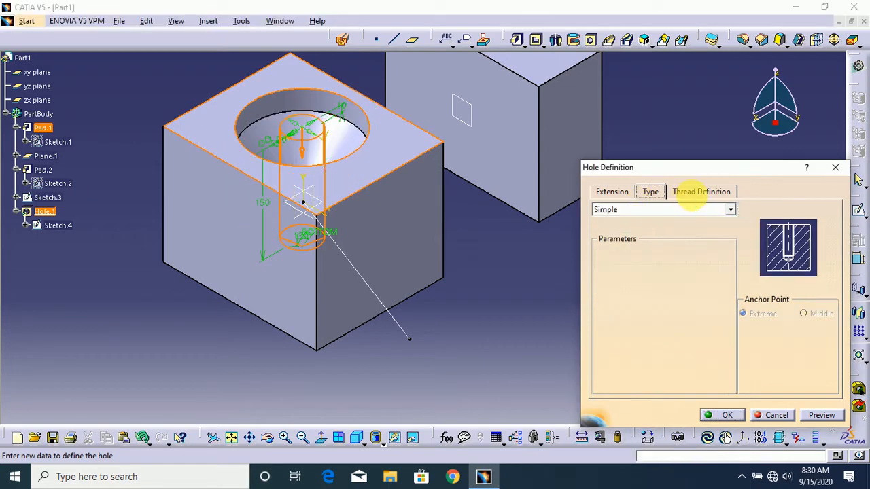
Set the threaded hole's thread diameter to 52 mm, checking the hole diameter in the extension settings
click(701, 191)
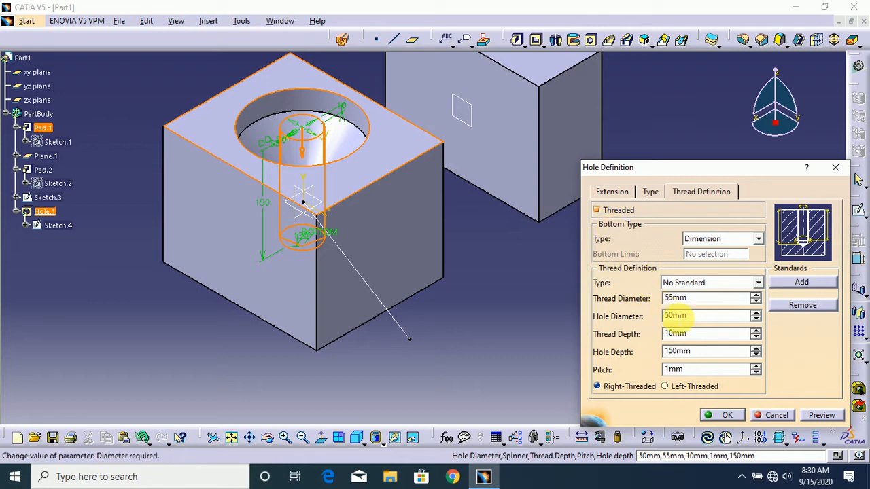
double_click(704, 301)
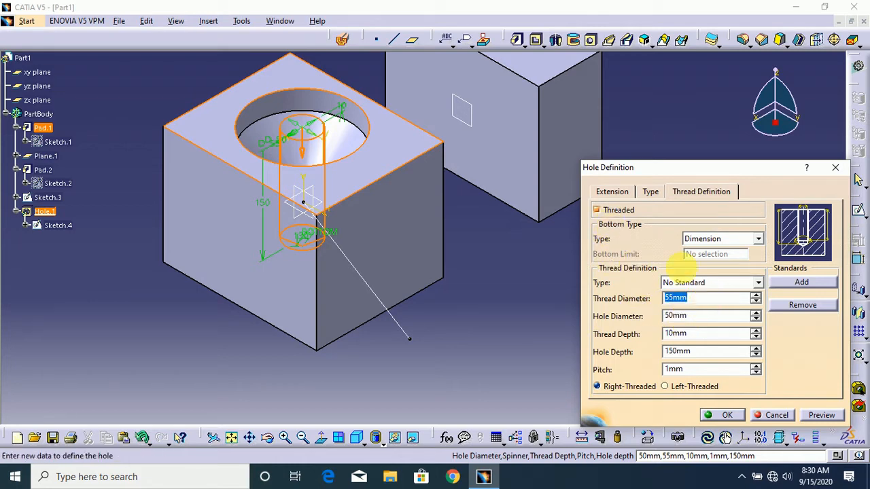
click(613, 192)
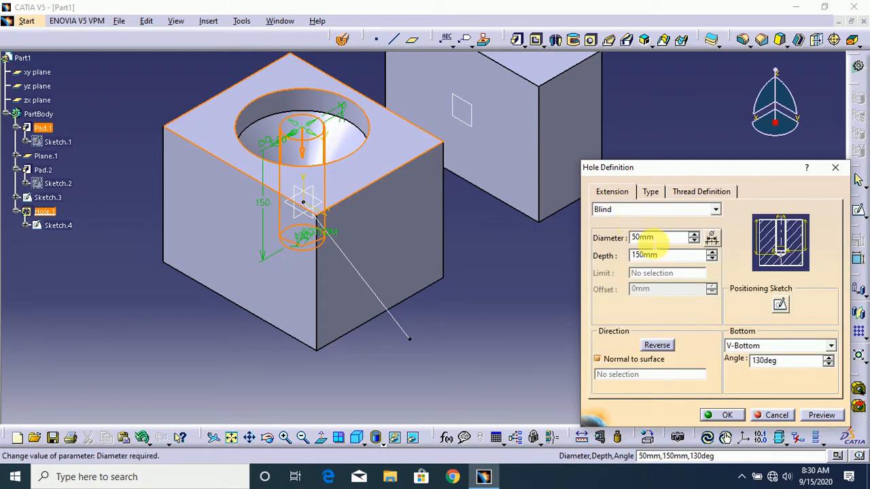
click(716, 196)
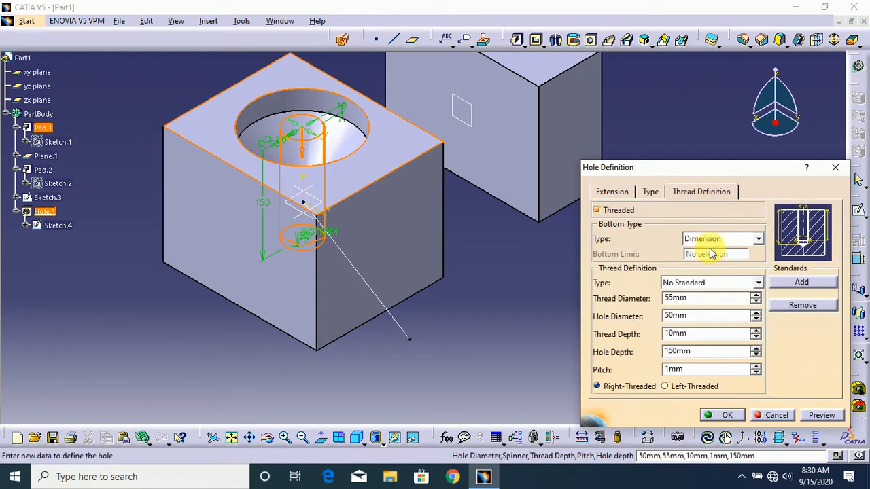
double_click(713, 298)
text(5)
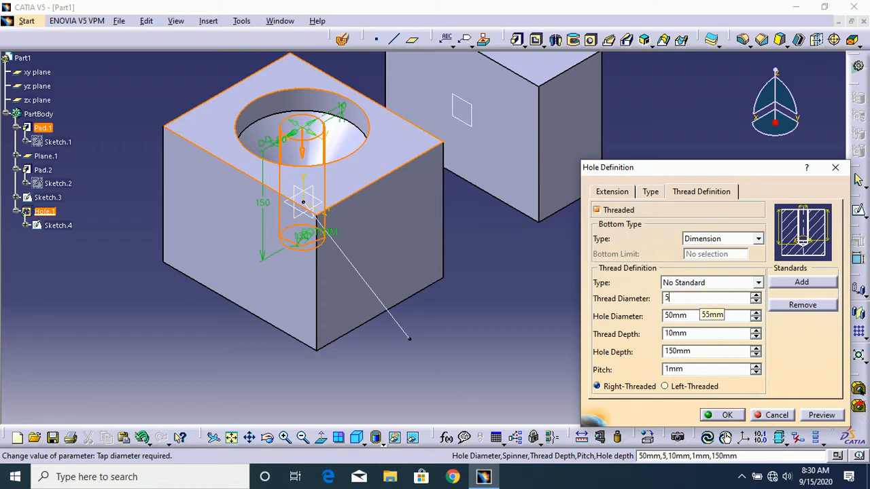
text(2mm)
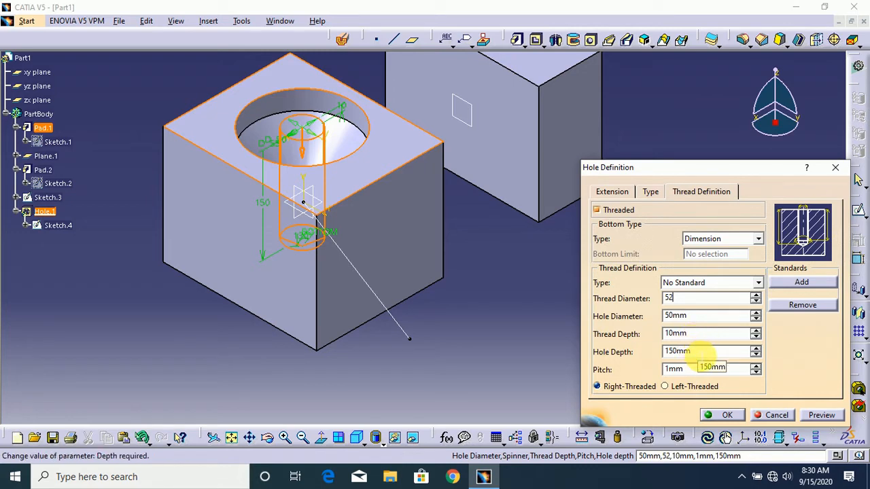
Set the thread depth to 50 mm and make the thread left-threaded
double_click(701, 334)
text(50)
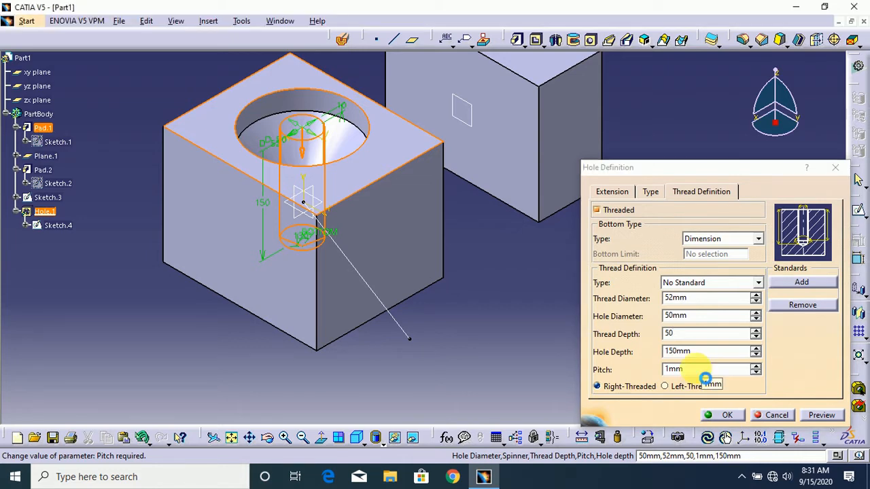
key(Tab)
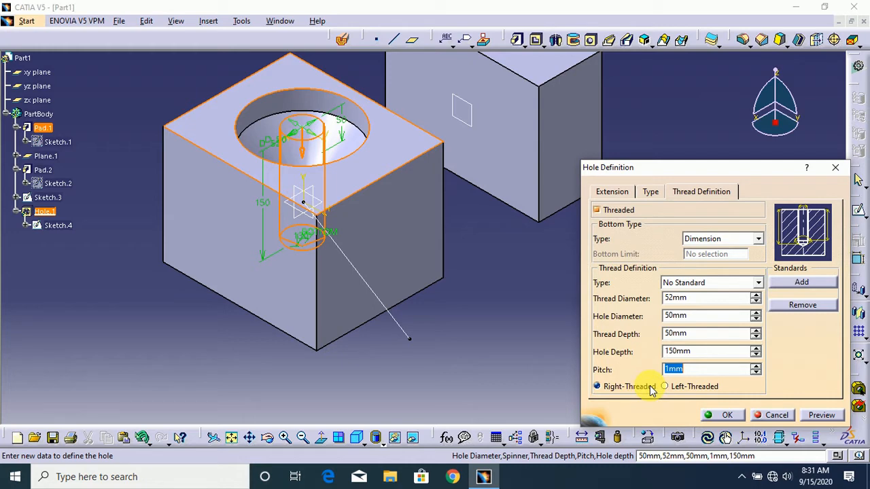
click(698, 392)
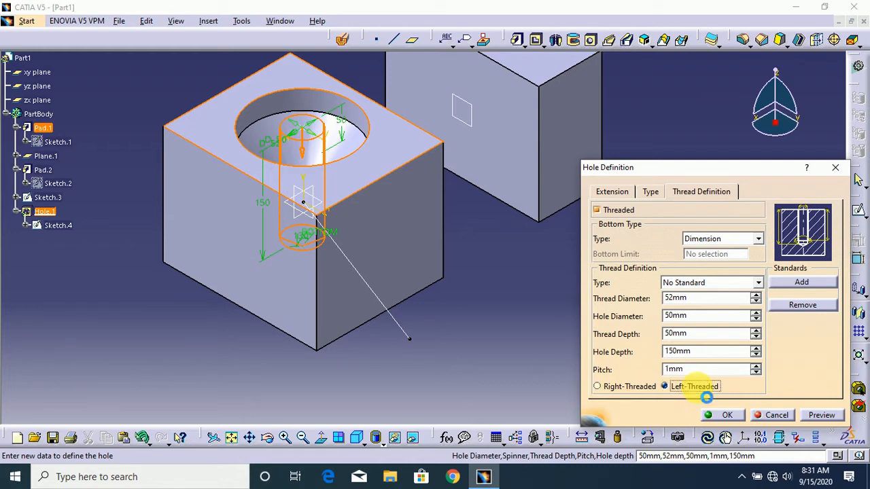
View the file selection for adding a custom thread standard and close it without choosing a file
click(796, 288)
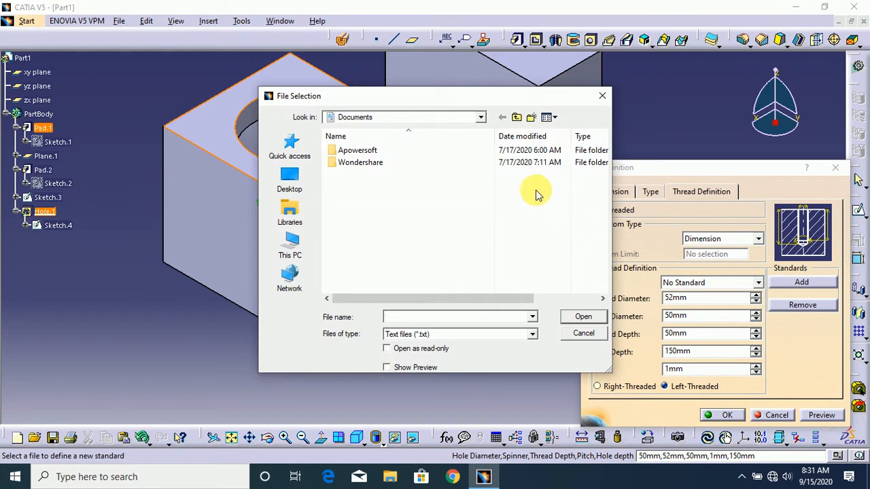
drag(543, 102, 484, 91)
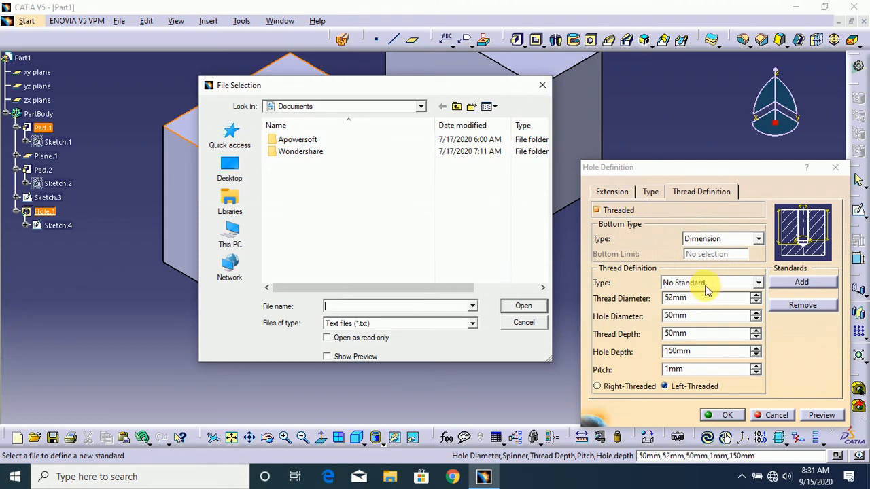
click(542, 85)
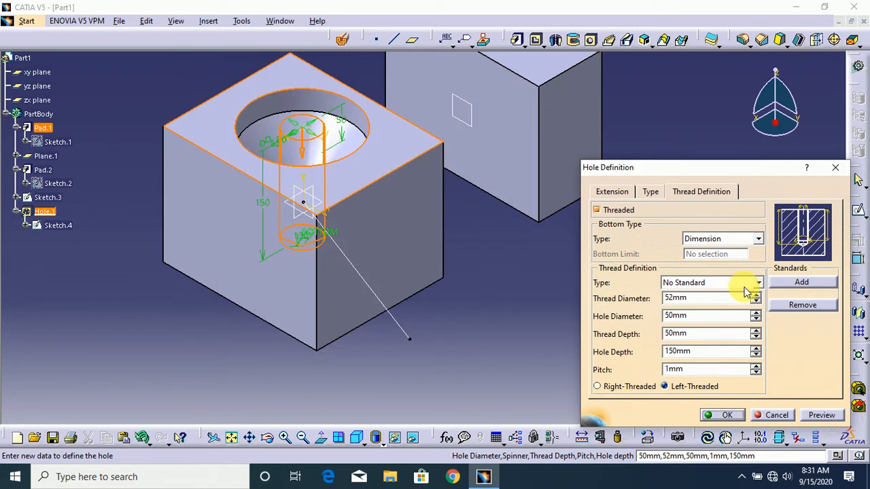
Review the thread standards, keep the type at No Standard, and confirm the threaded hole
click(745, 284)
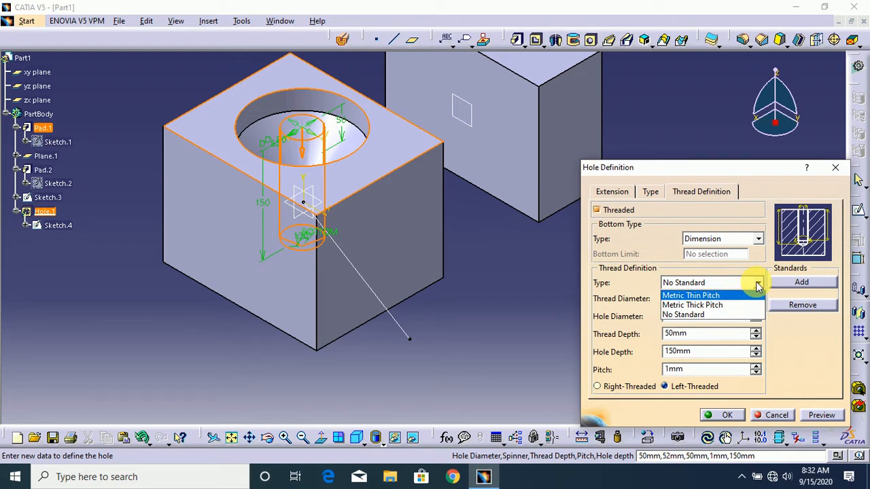
click(757, 282)
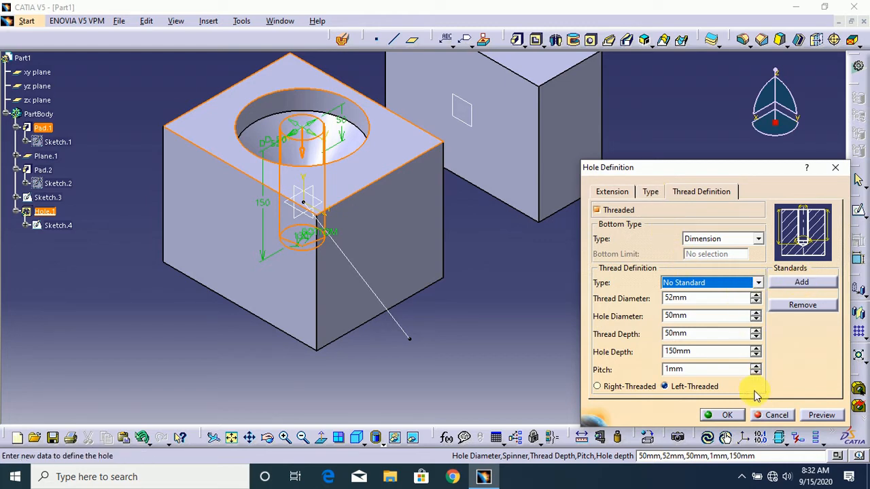
click(724, 415)
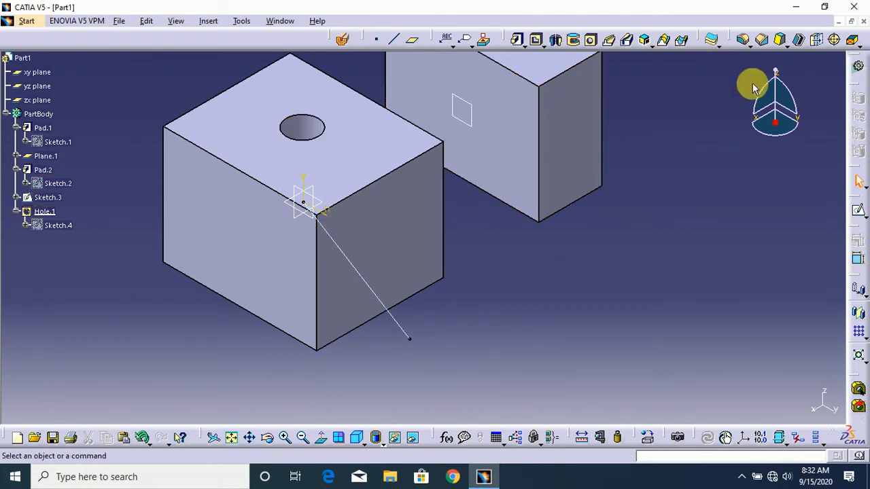
Add an unthreaded Simple blind hole, 50 mm in diameter and 150 mm deep, beside the threaded hole on the front block's top face
drag(766, 100, 753, 116)
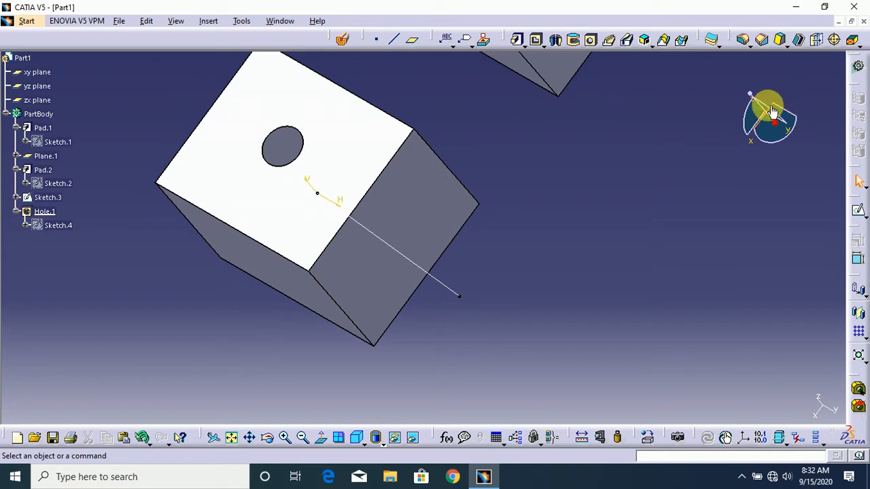
drag(770, 112, 783, 117)
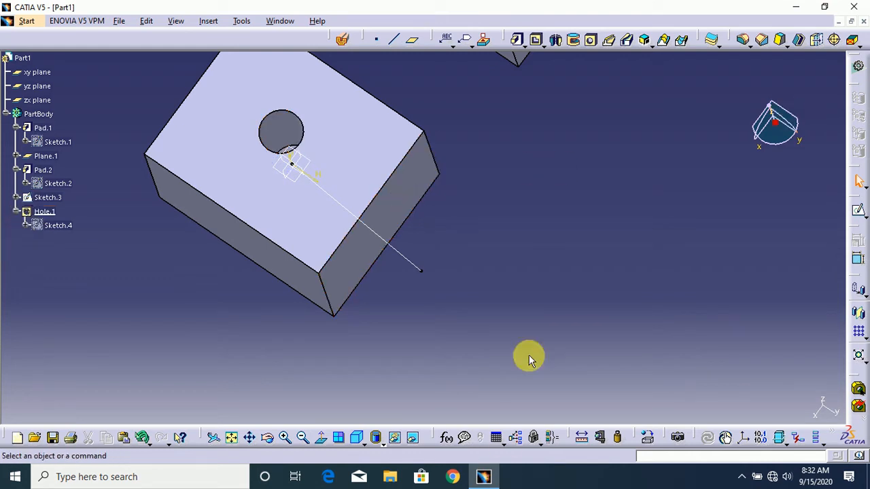
click(361, 439)
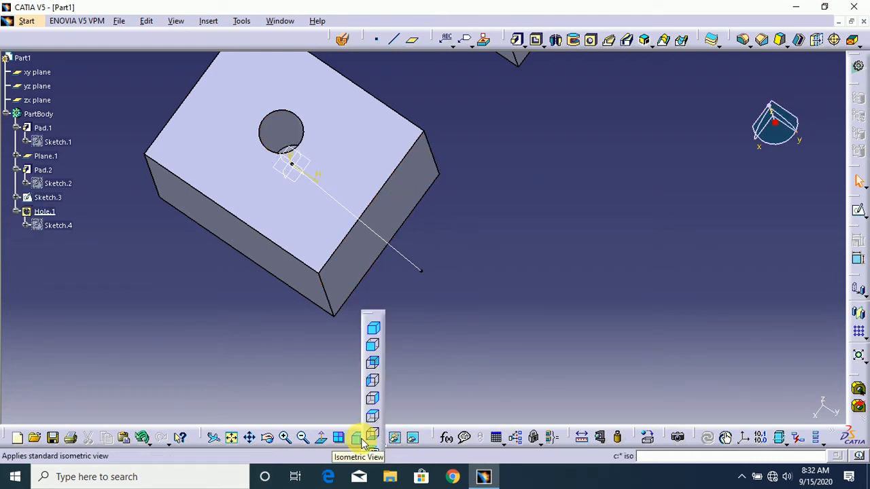
click(356, 440)
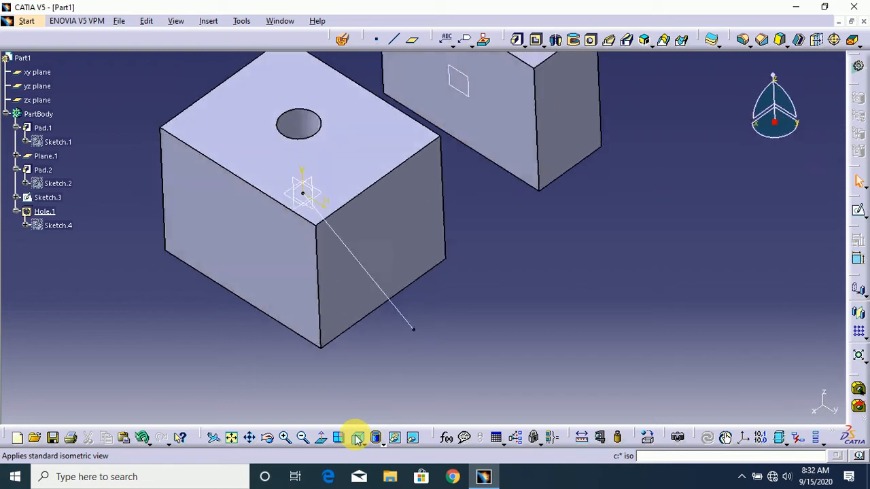
drag(767, 125, 769, 180)
click(373, 198)
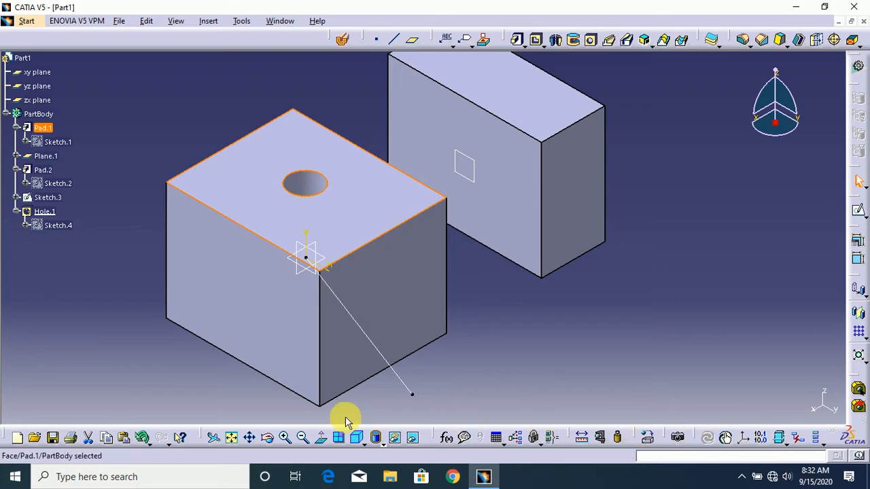
click(593, 43)
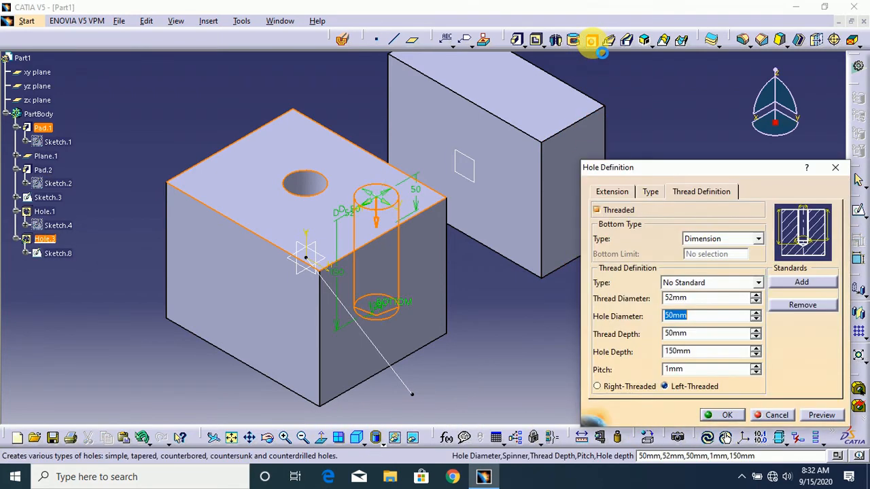
click(597, 210)
click(615, 193)
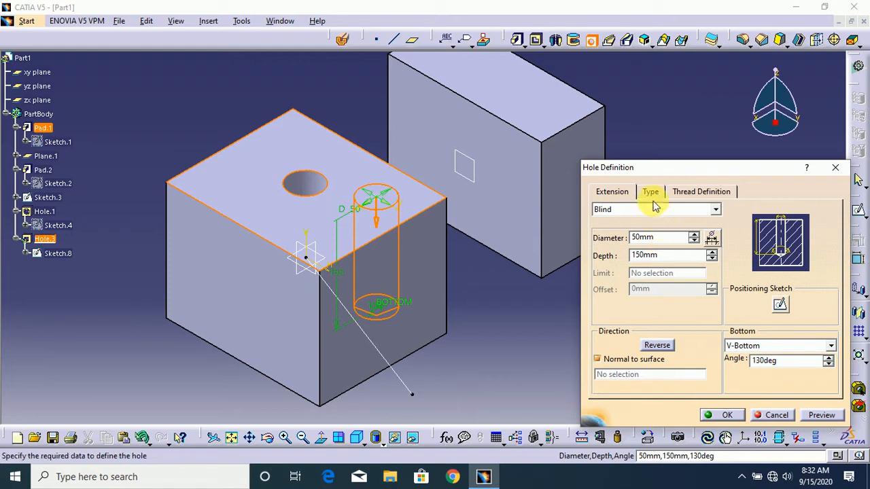
click(654, 195)
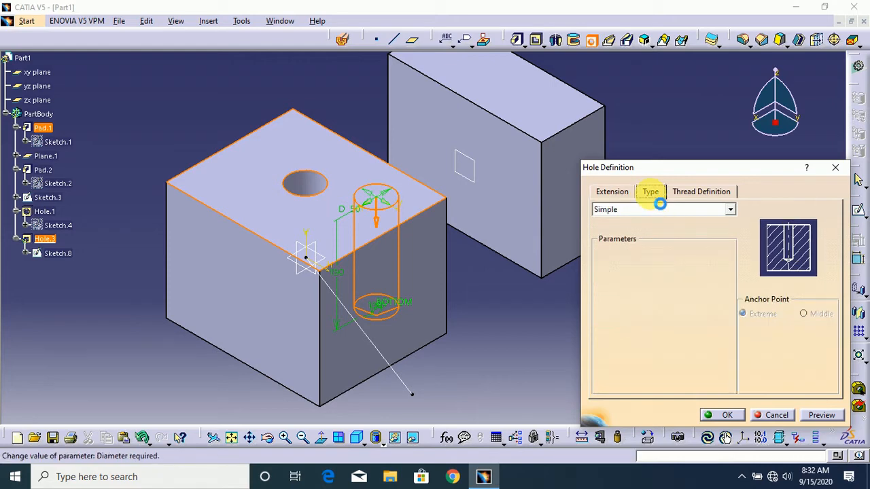
click(720, 415)
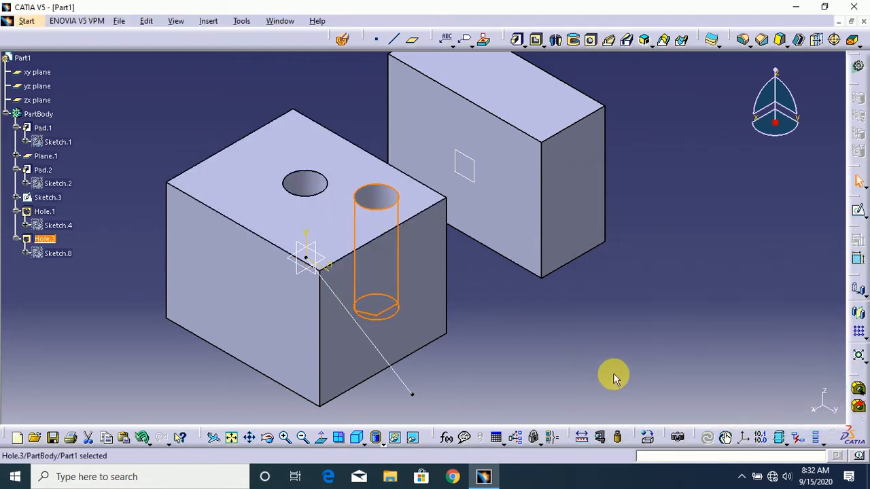
Check the new unthreaded hole in the tree, then open its definition and close it without changes
click(39, 242)
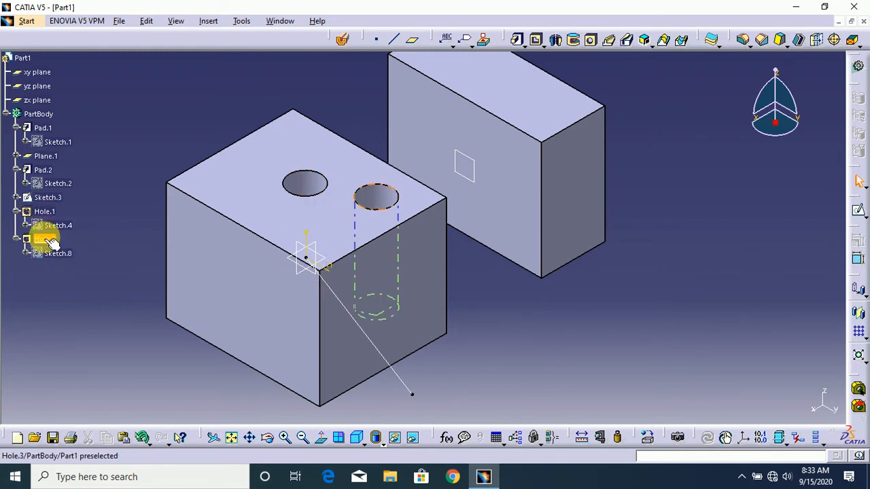
double_click(379, 202)
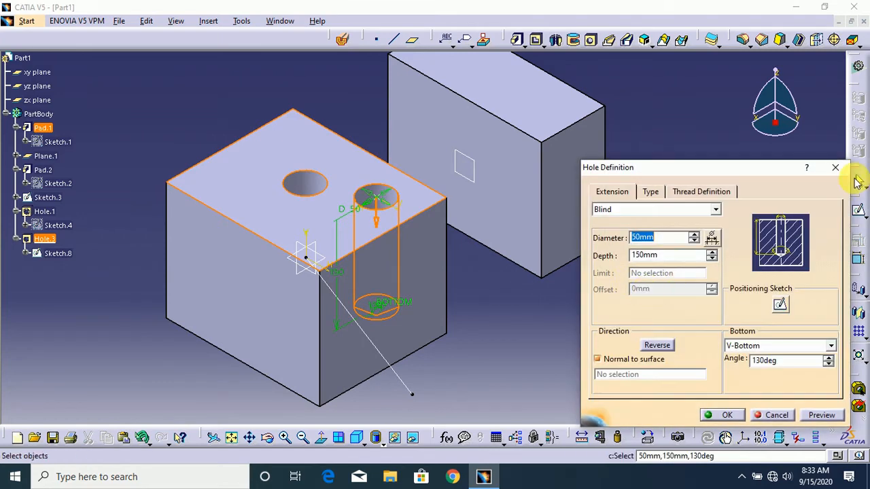
click(835, 167)
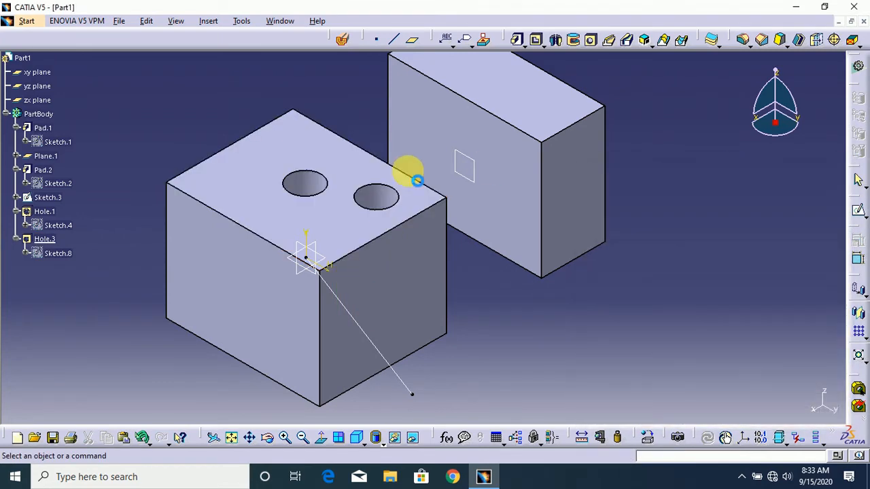
Change the first hole's thread type to Metric Thin Pitch, keeping Dimension as the thread's bottom type
double_click(309, 191)
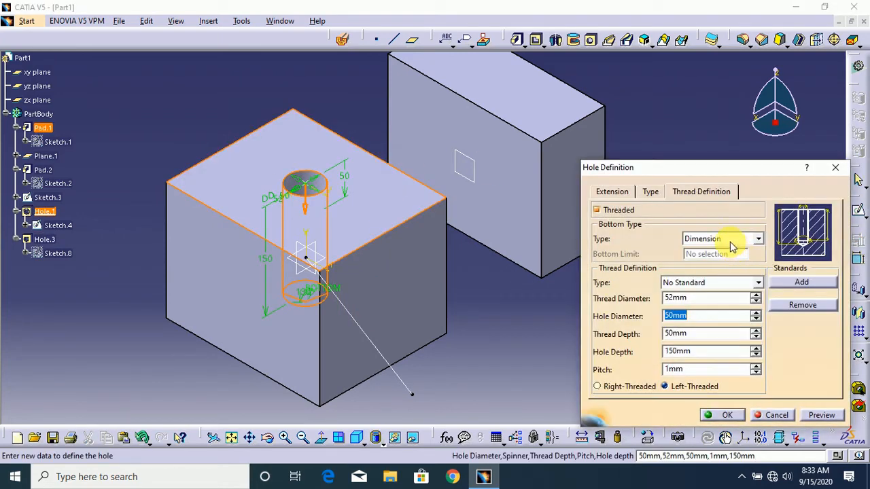
click(732, 243)
click(720, 251)
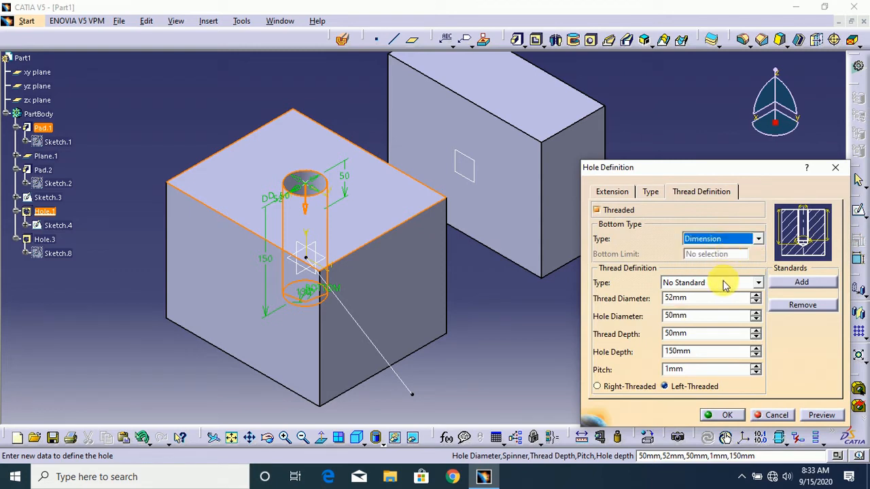
click(726, 284)
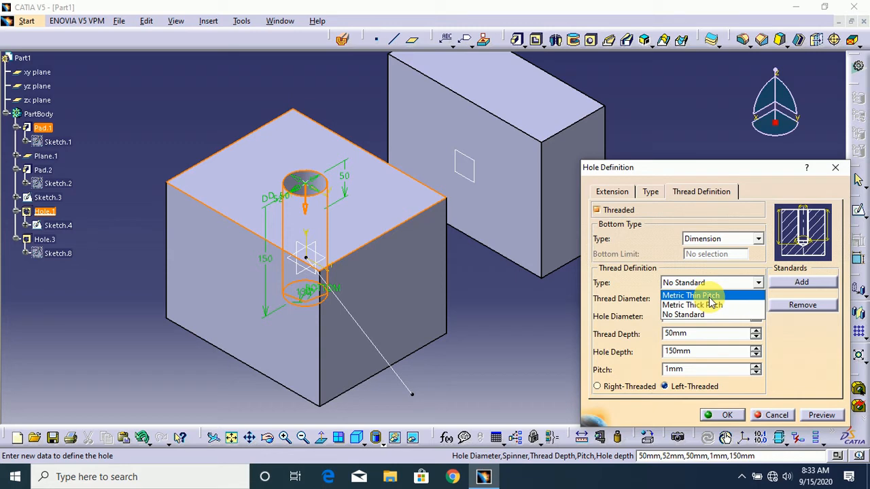
click(709, 298)
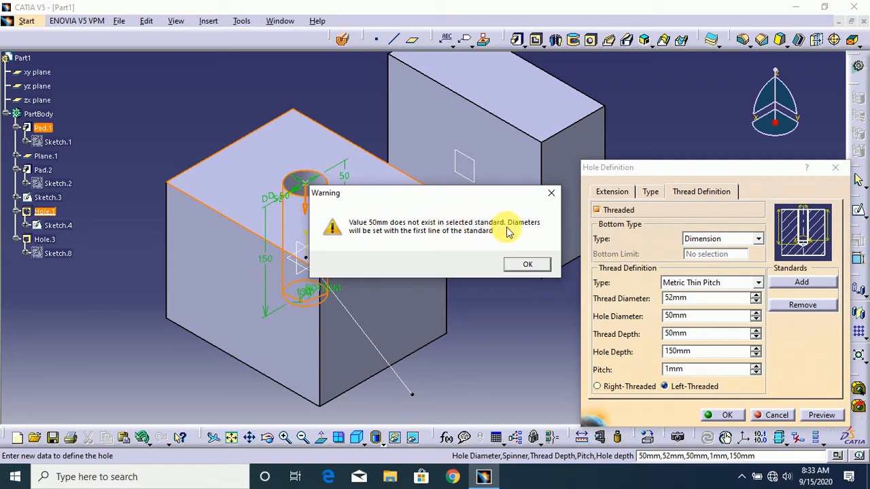
click(526, 265)
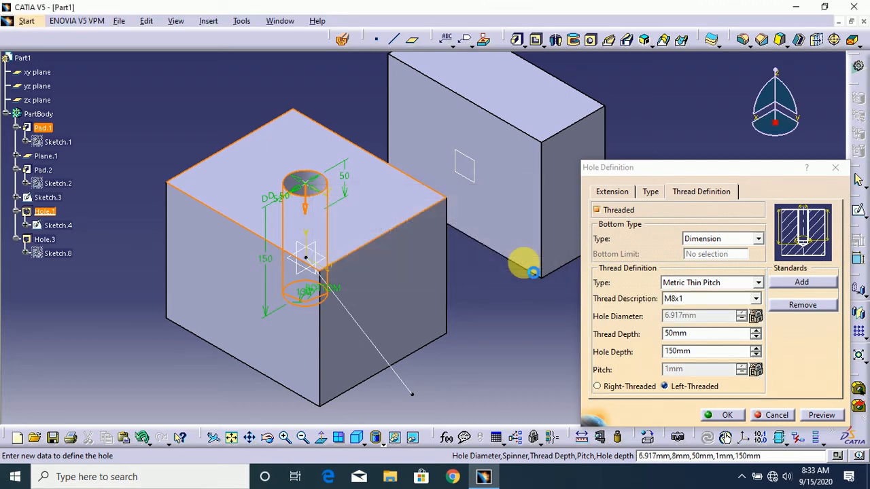
Try the M60x4 and M48x3 thread descriptions of the Metric Thin Pitch standard on the first hole
click(740, 282)
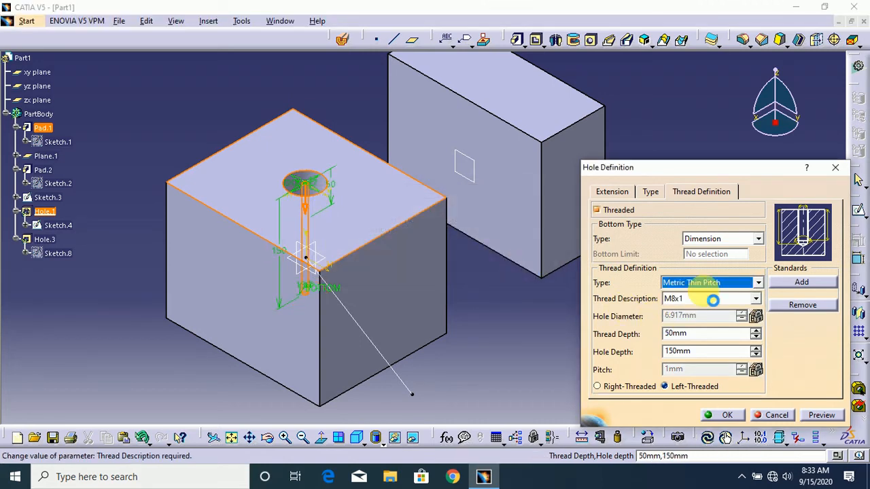
click(757, 300)
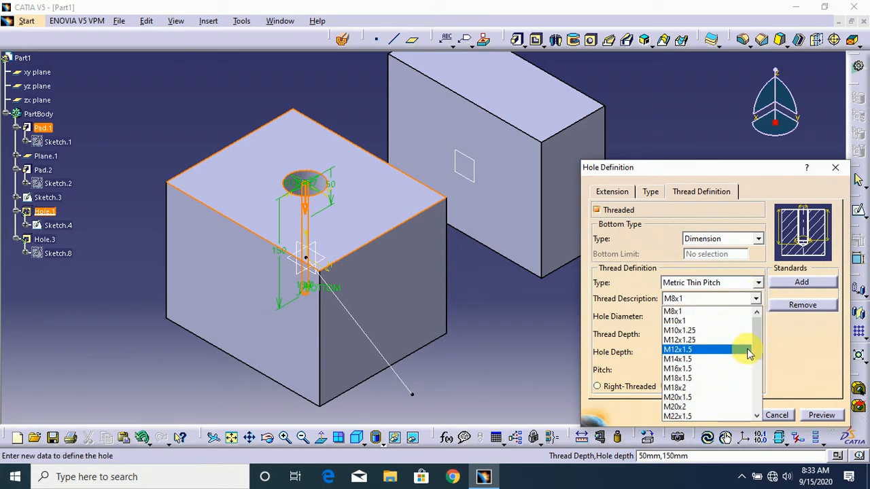
drag(761, 339, 756, 394)
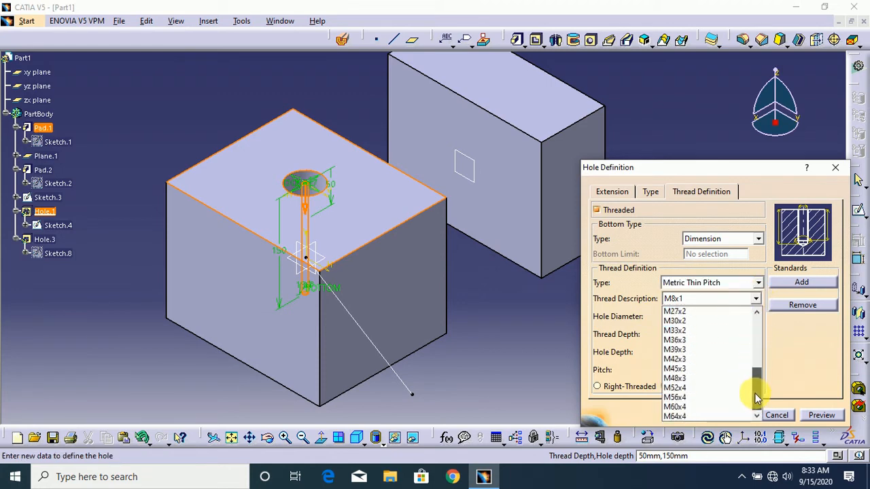
click(699, 407)
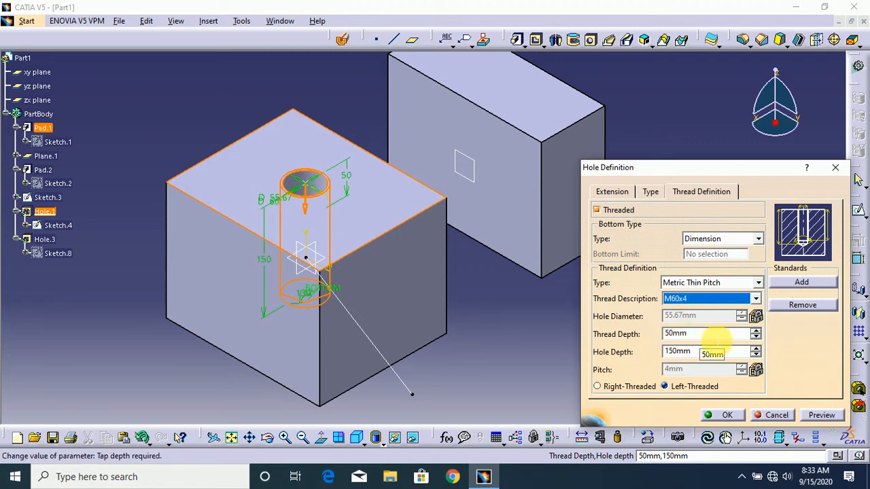
click(755, 301)
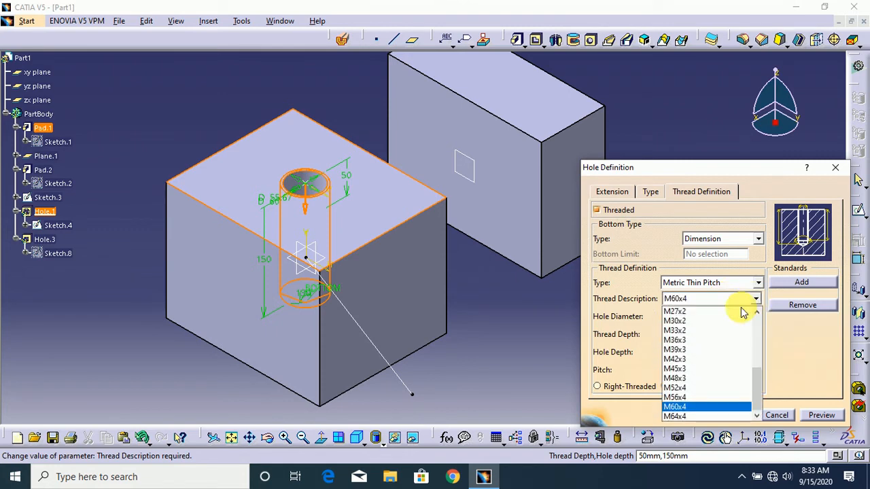
click(696, 375)
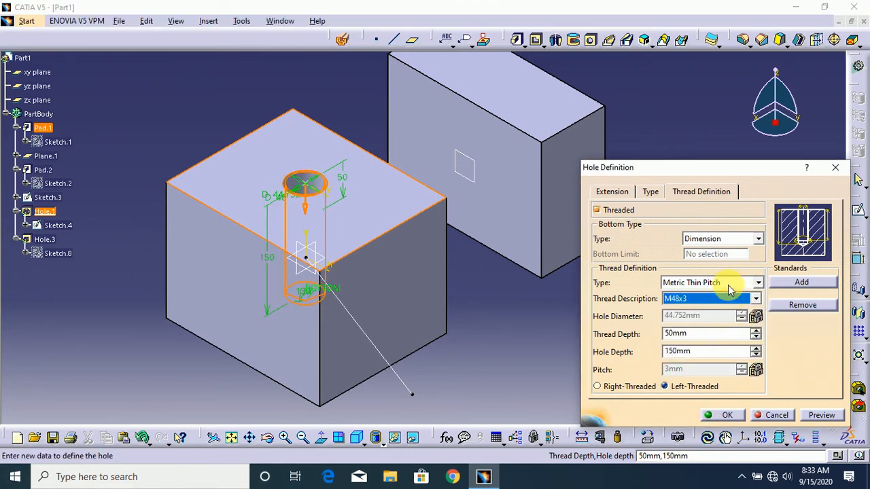
Change the first hole's thread type to Metric Thick Pitch with thread description M64
click(737, 284)
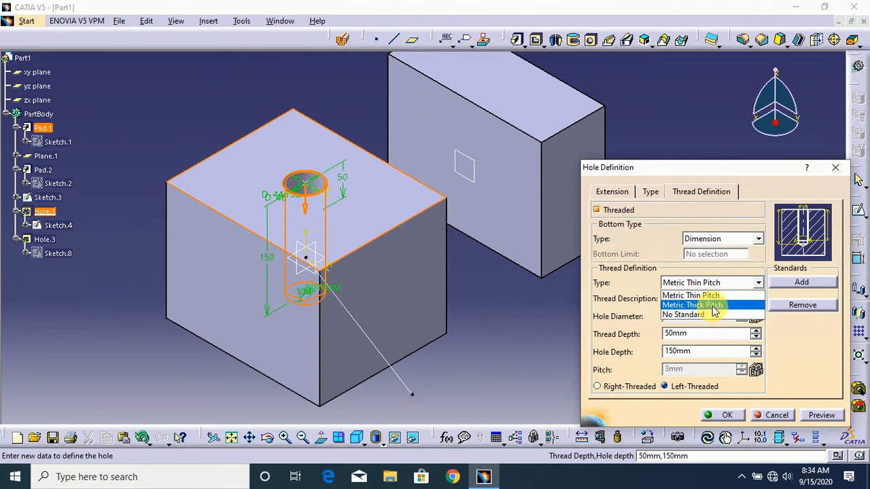
click(713, 306)
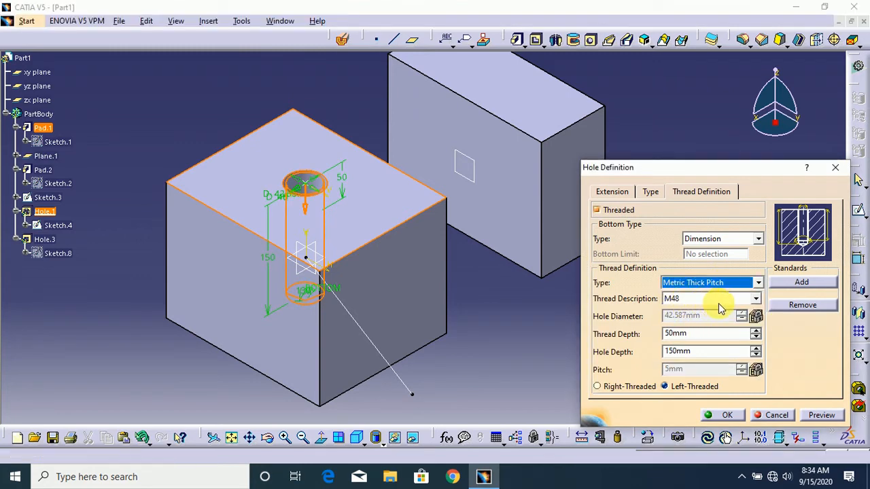
click(756, 301)
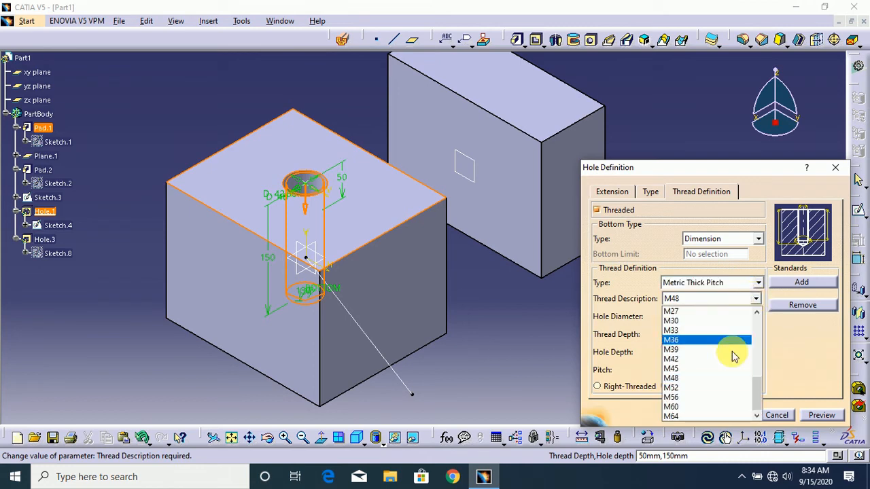
click(705, 416)
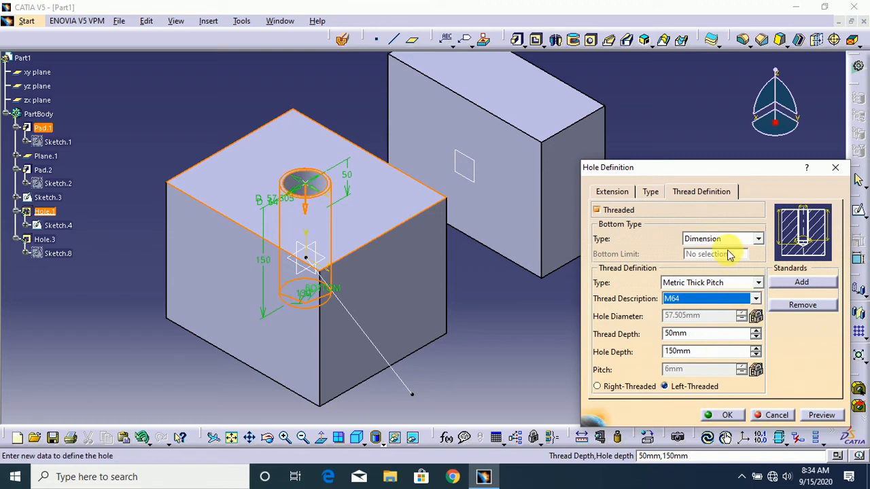
Try Support Depth as the thread's bottom type, check the hole's extension settings, and return the bottom type to Dimension
click(752, 240)
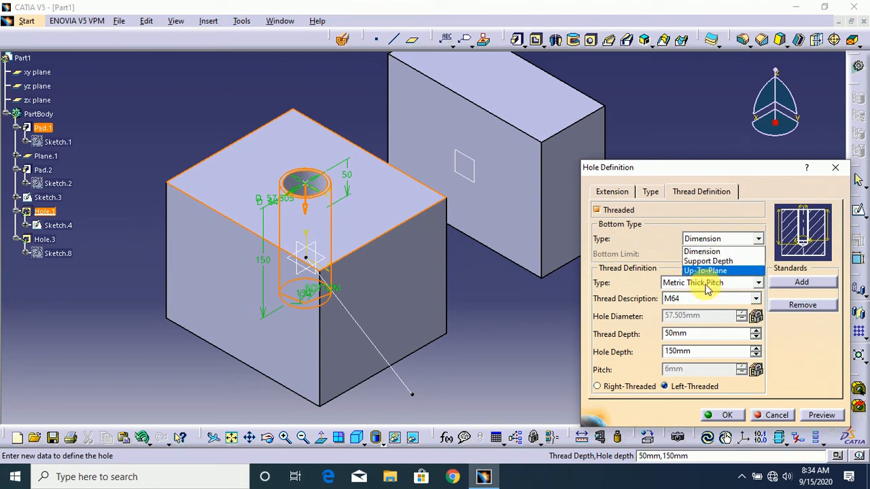
click(705, 262)
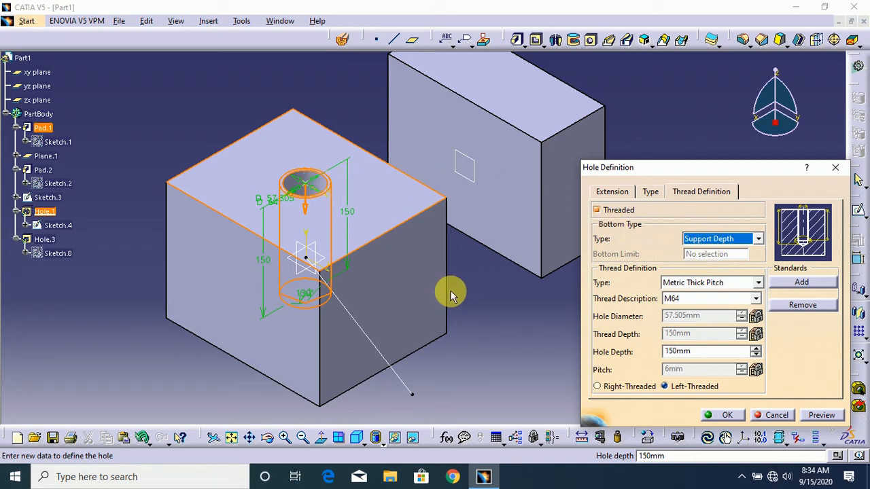
click(627, 195)
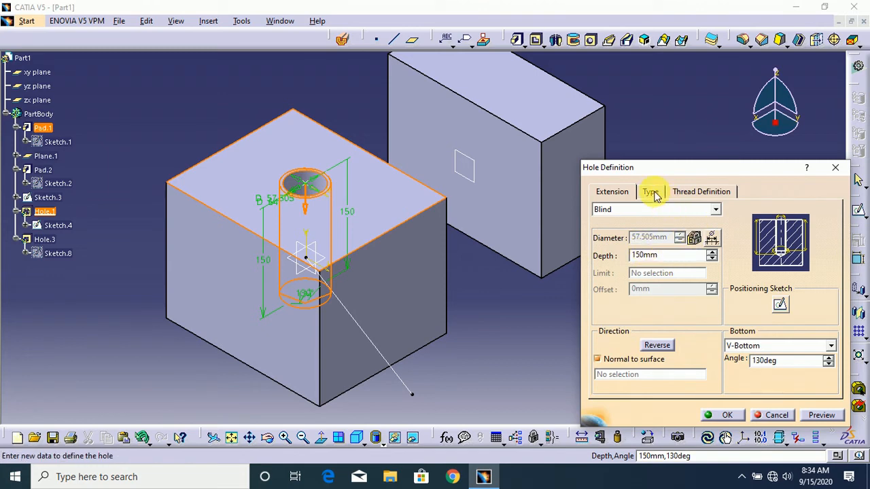
click(684, 192)
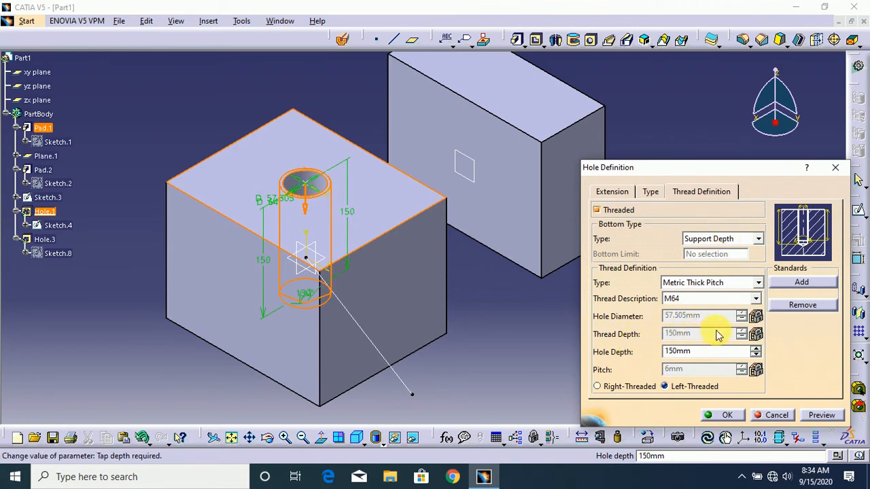
click(756, 239)
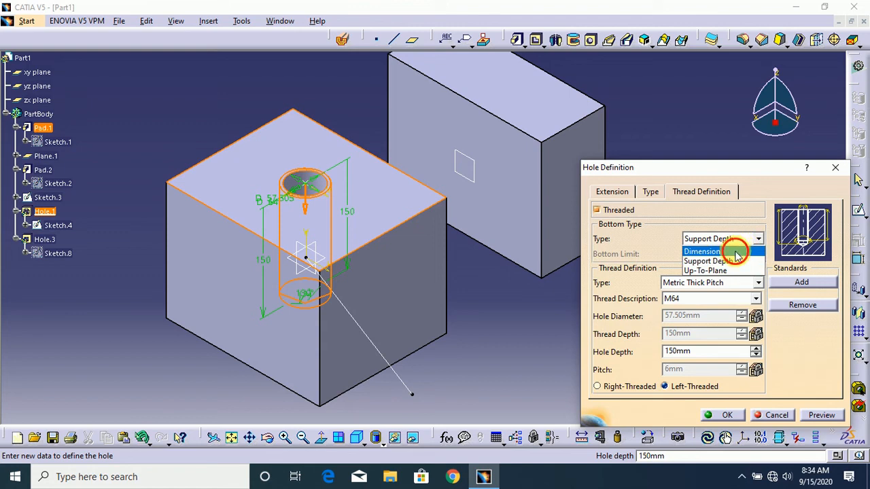
click(737, 253)
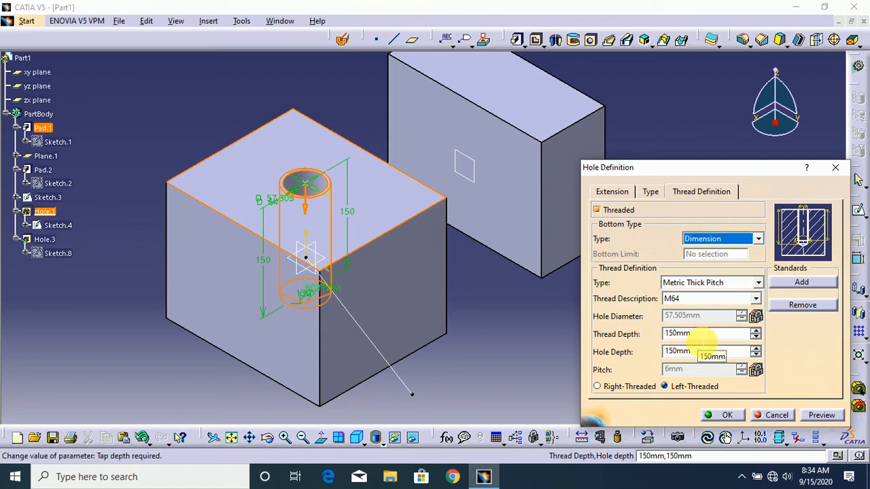
Set the thread's bottom type to Up-To-Plane with the xy plane as bottom limit, keep Metric Thick Pitch, and confirm the hole
click(756, 238)
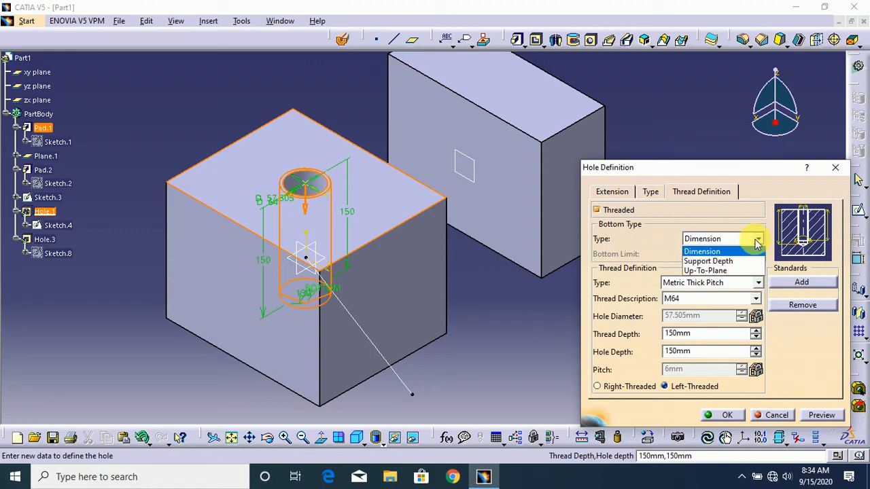
click(720, 270)
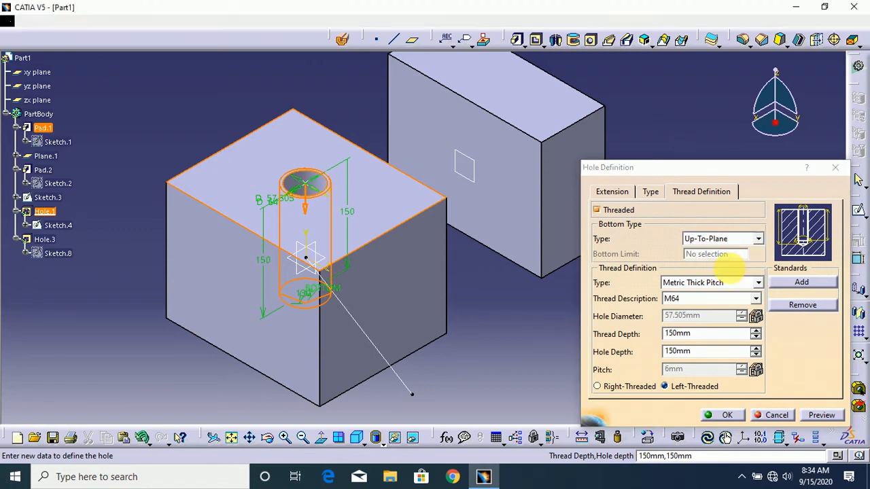
click(333, 267)
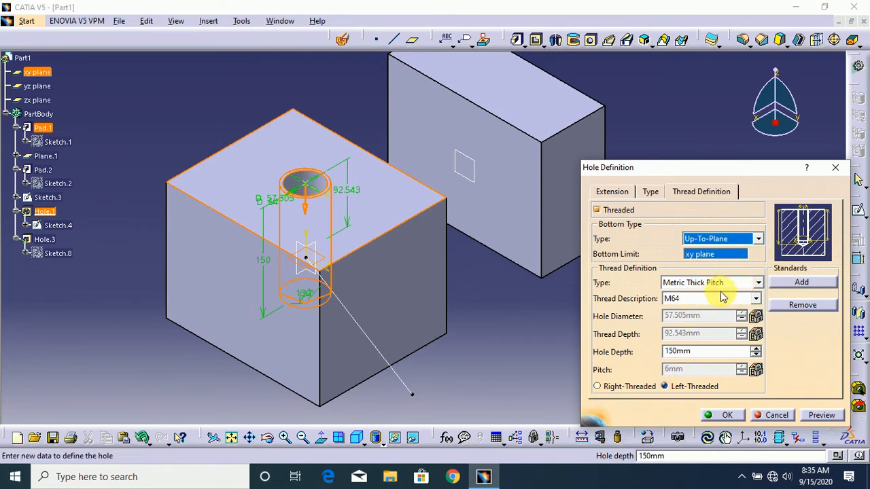
click(758, 282)
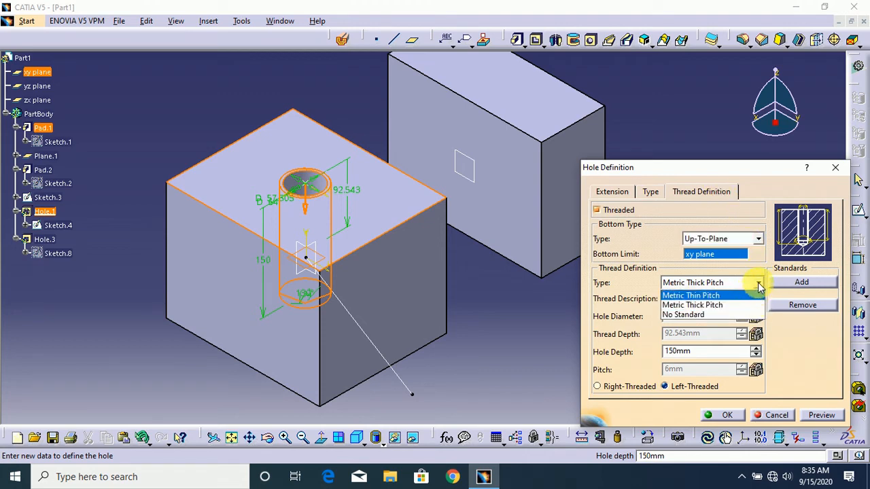
click(759, 286)
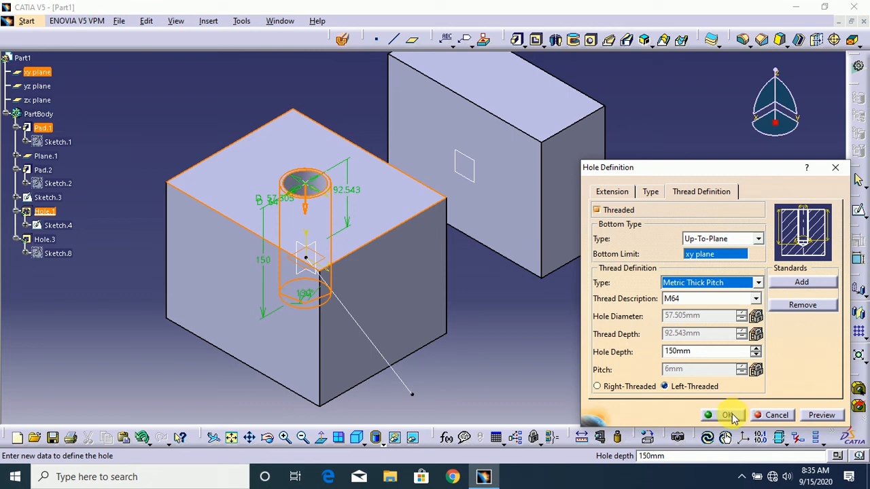
click(727, 416)
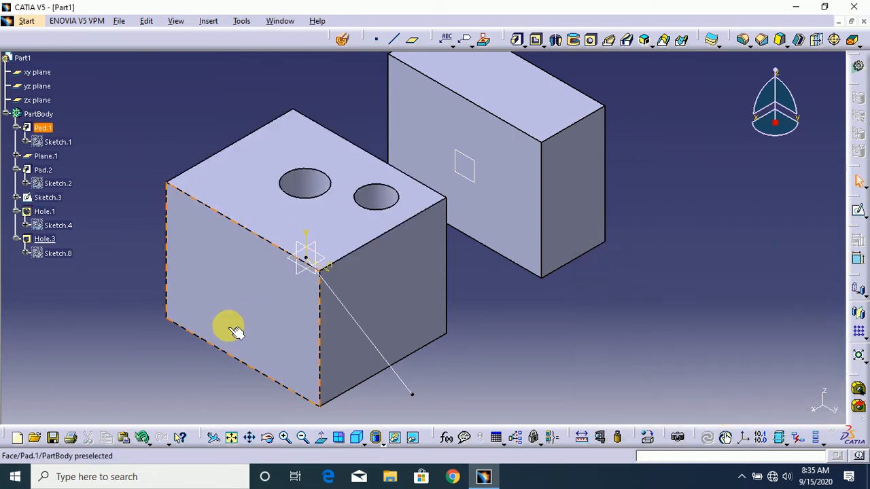
Check both holes in the Part1 tree, then switch to the Part2 document with the sphere and maximize its window
click(41, 245)
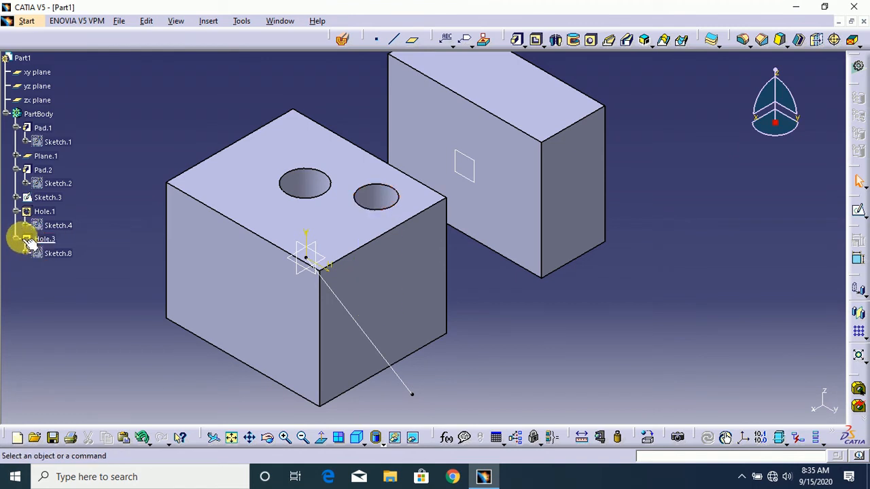
click(38, 212)
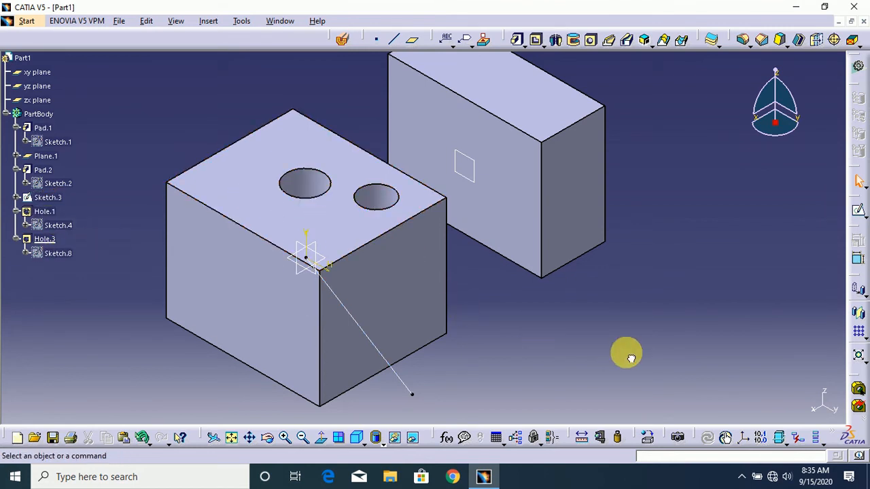
click(854, 23)
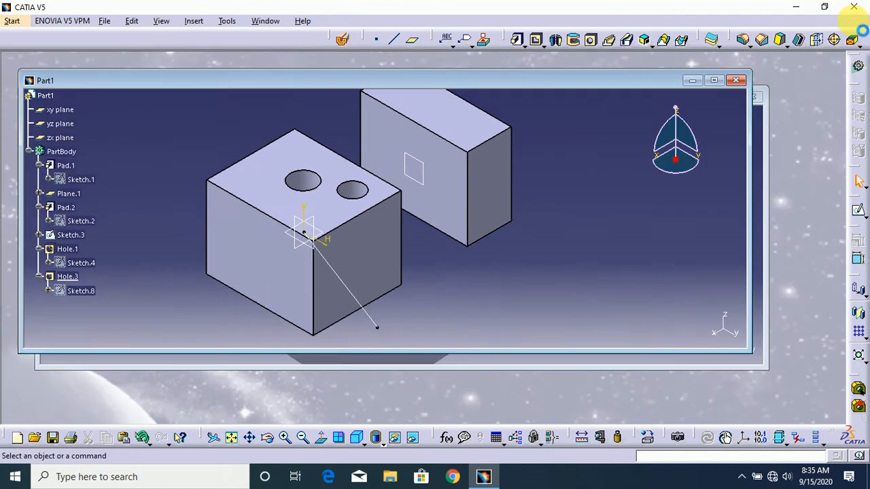
click(759, 139)
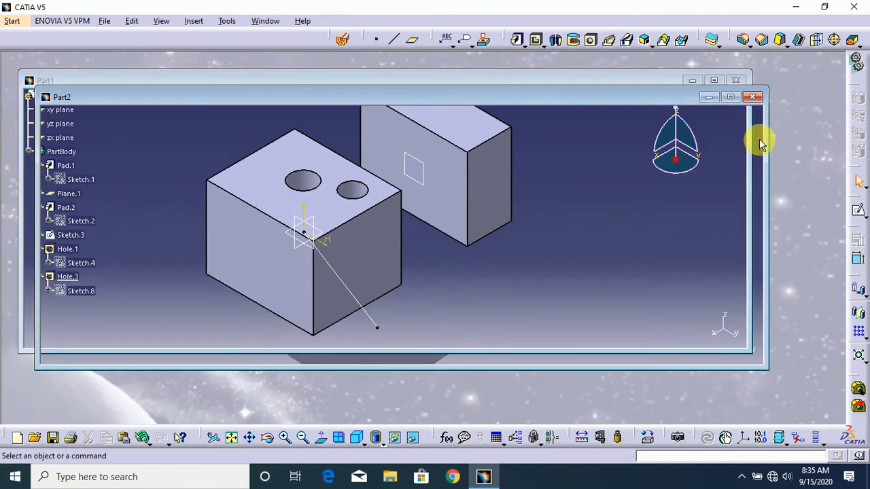
click(727, 97)
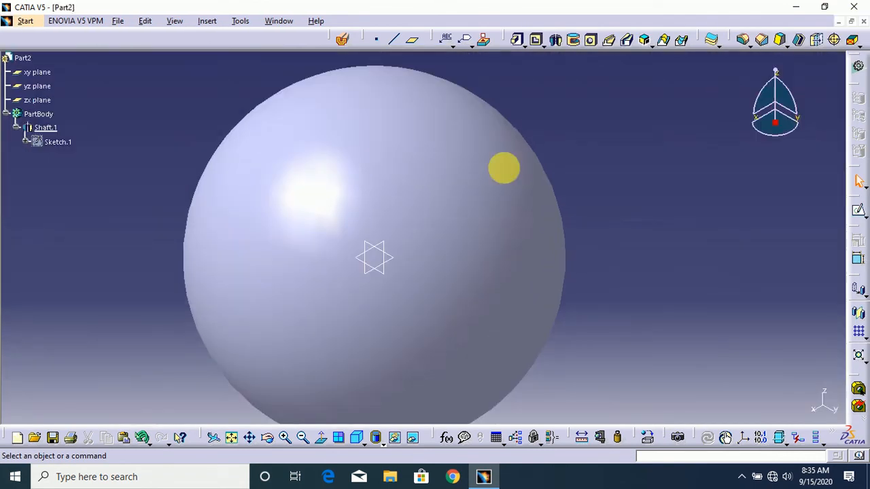
Start a hole on the sphere's surface and move its centre point horizontally away from the origin in the positioning sketch
click(462, 160)
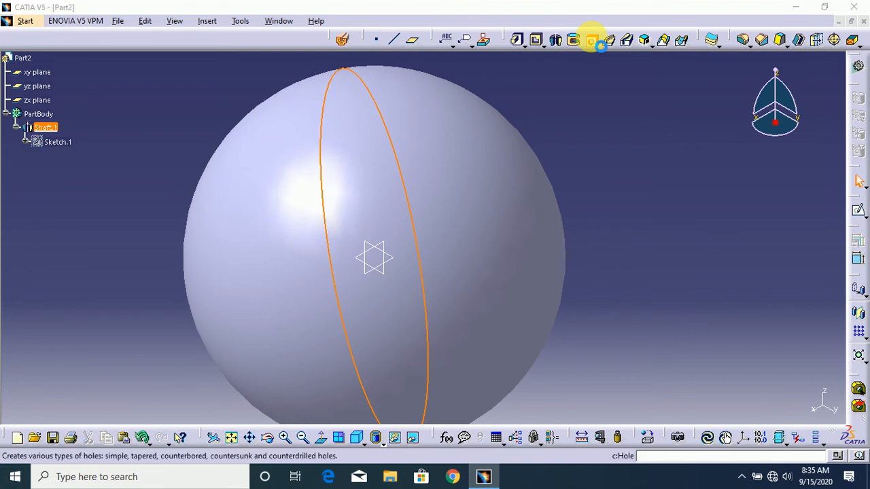
click(592, 42)
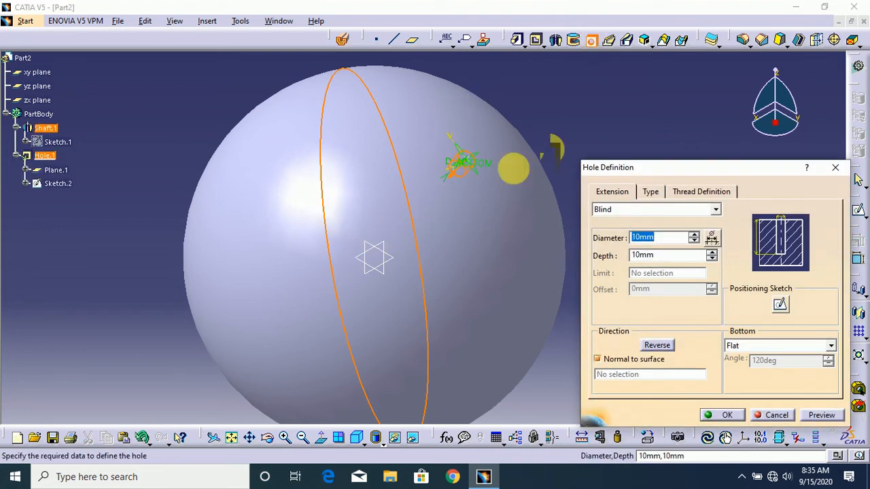
click(469, 161)
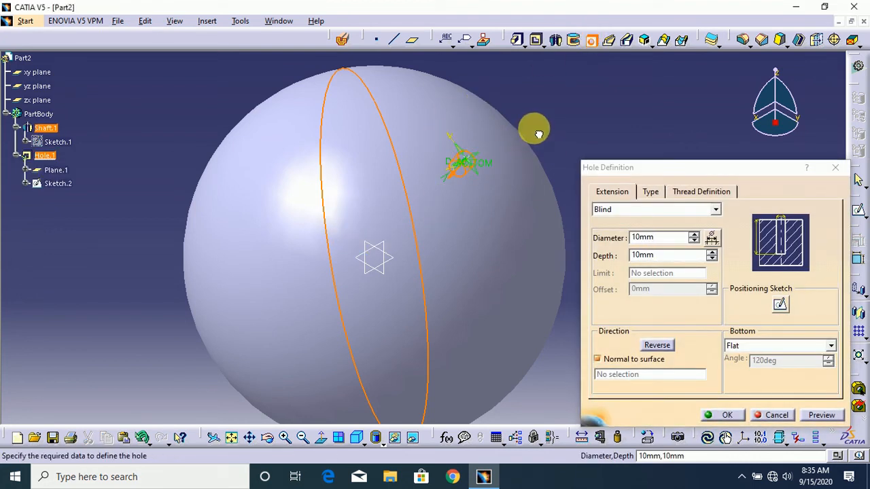
click(779, 306)
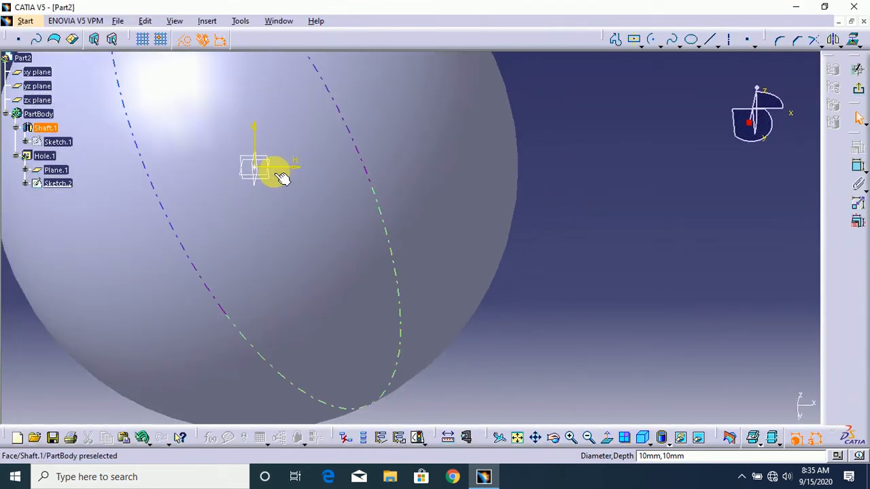
mouse_move(258, 169)
mouse_down()
mouse_move(501, 191)
mouse_move(571, 166)
mouse_up()
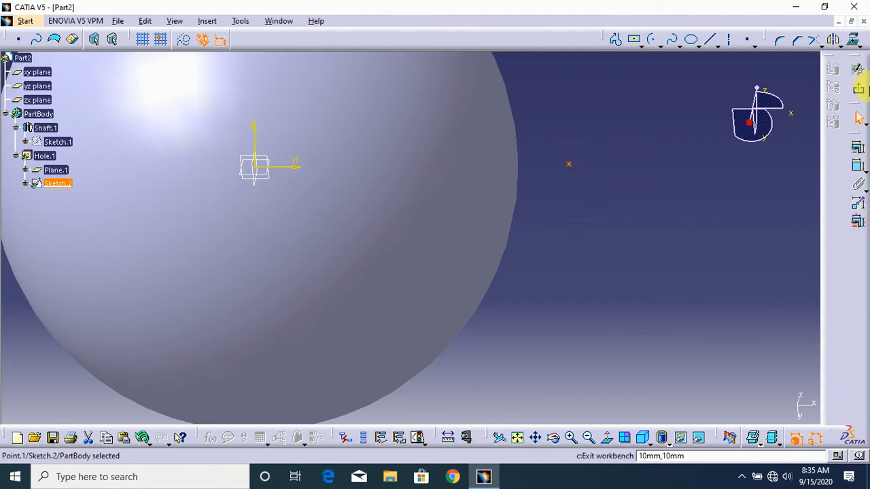
click(859, 89)
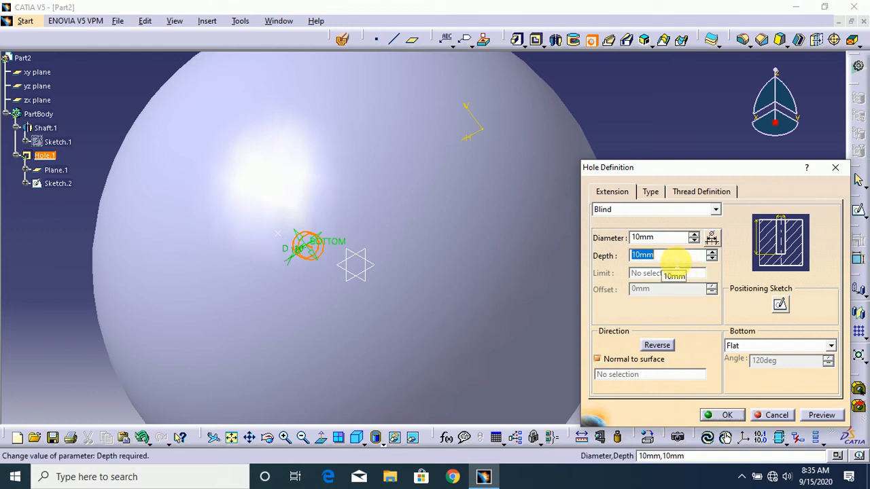
Set the sphere hole's depth to 150 mm and diameter to 50 mm, preview it, and confirm the hole
text(1)
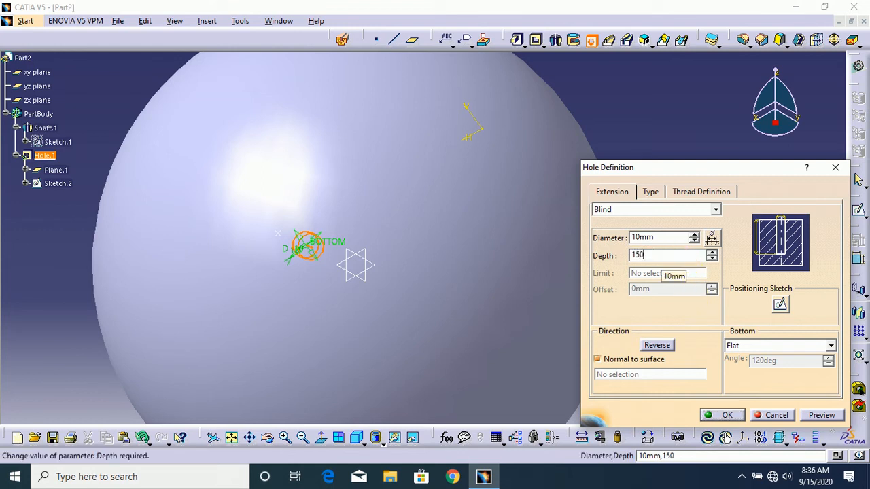
text(50)
click(657, 237)
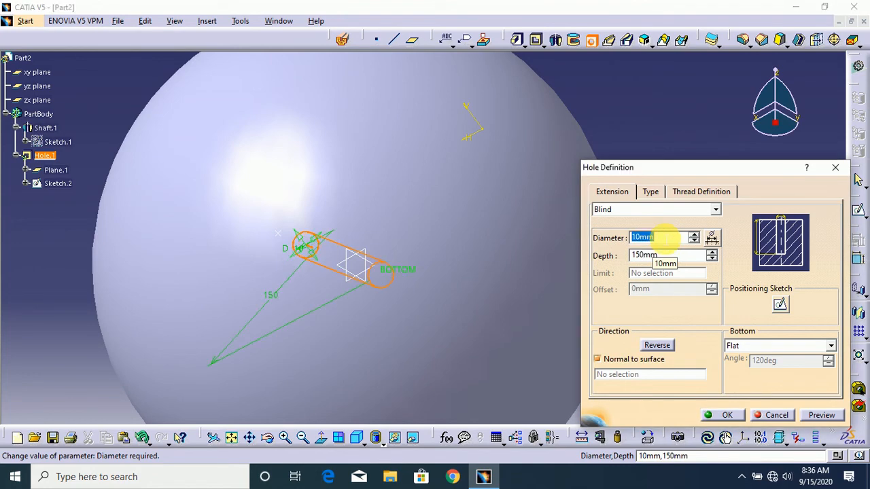
text(50)
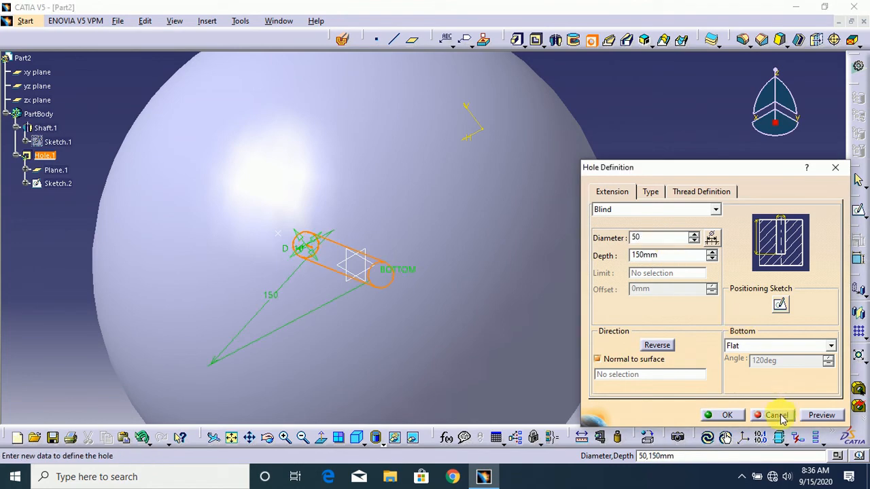
click(819, 415)
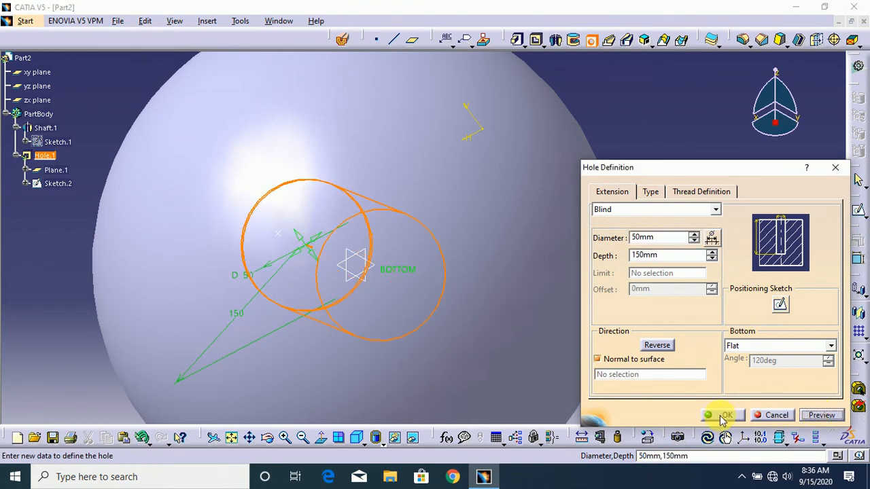
click(722, 415)
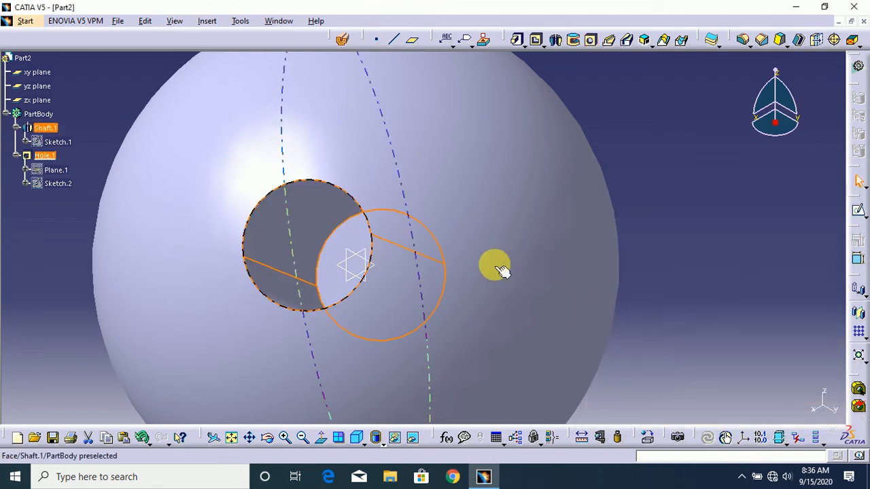
click(705, 253)
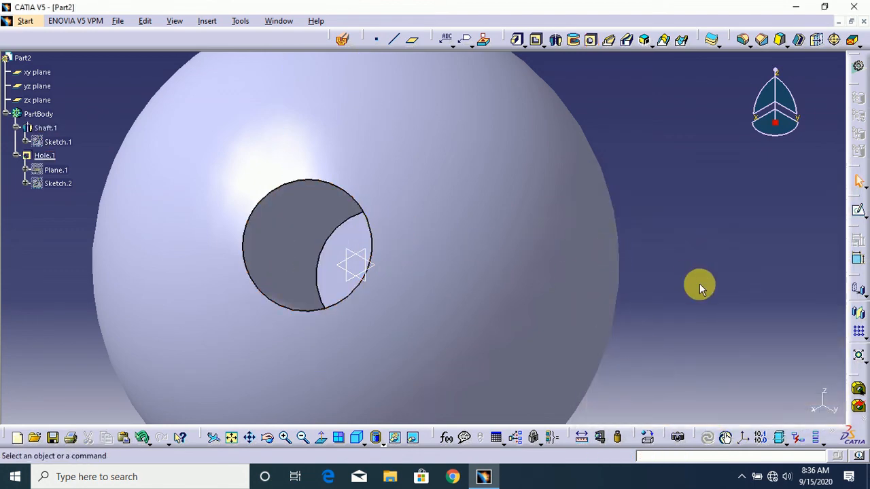
Undo the hole just made on the sphere
key(ctrl+z)
key(ctrl+z)
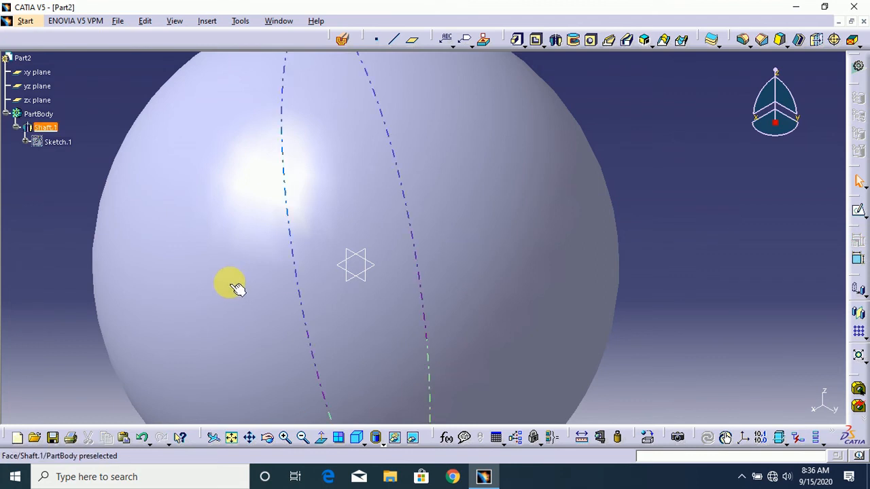
click(663, 238)
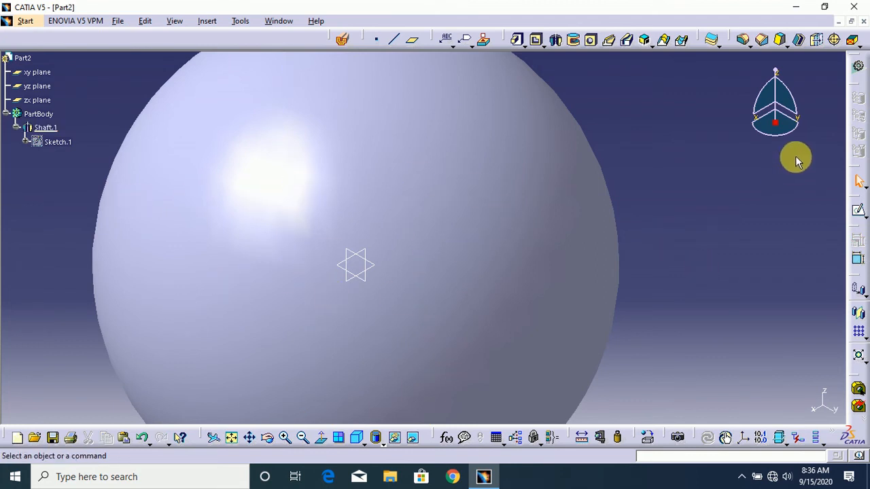
drag(776, 132, 803, 102)
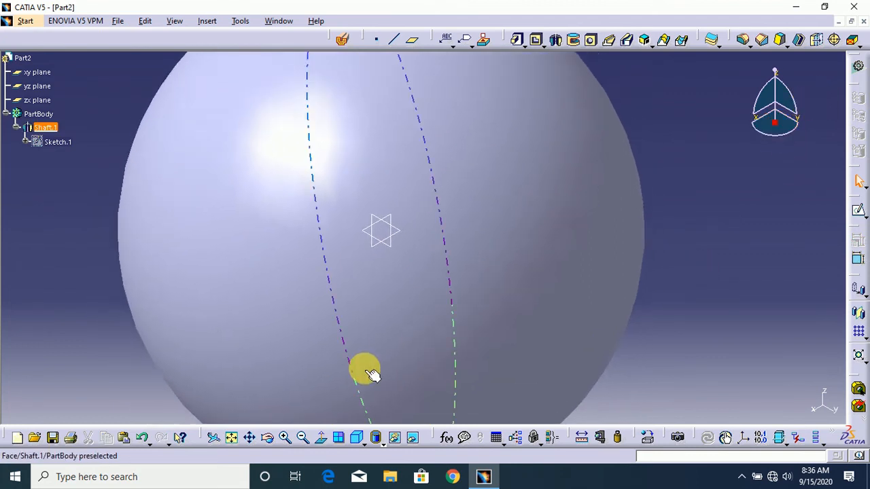
click(306, 437)
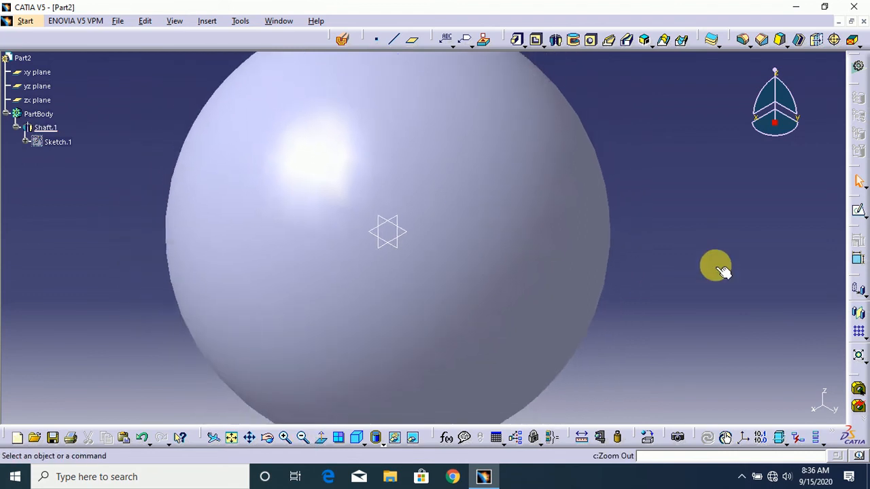
click(586, 46)
click(423, 173)
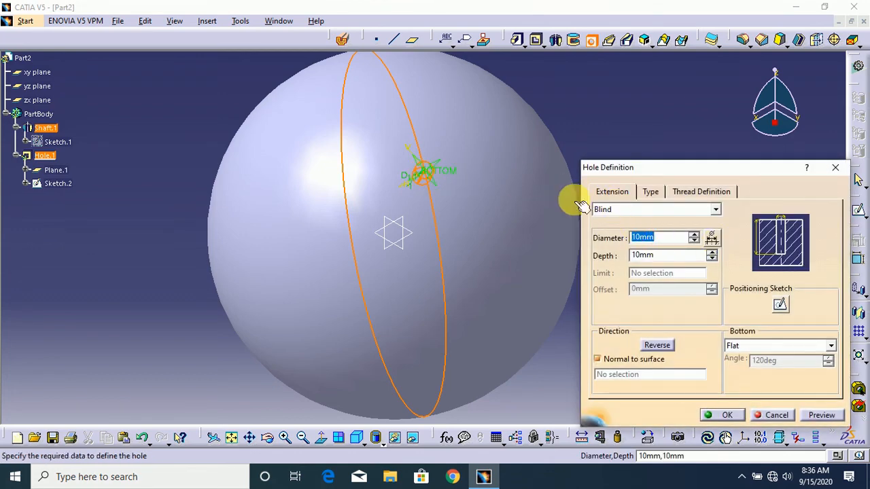
click(780, 306)
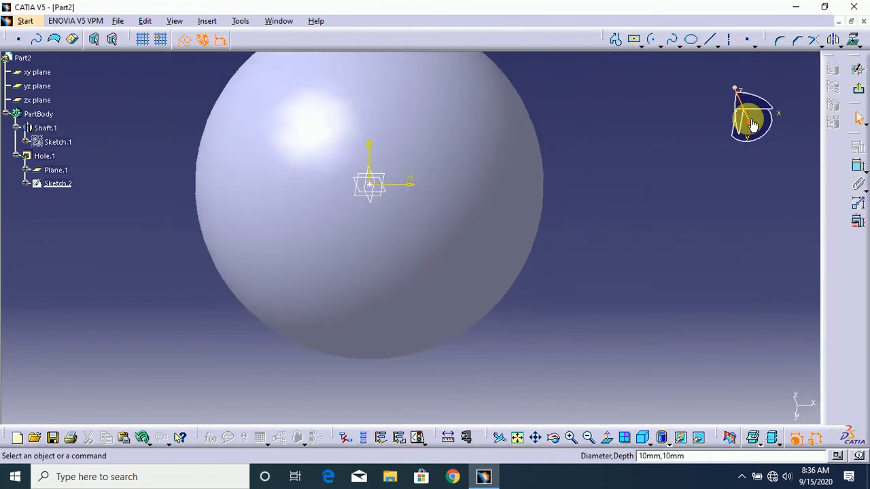
drag(761, 126, 757, 163)
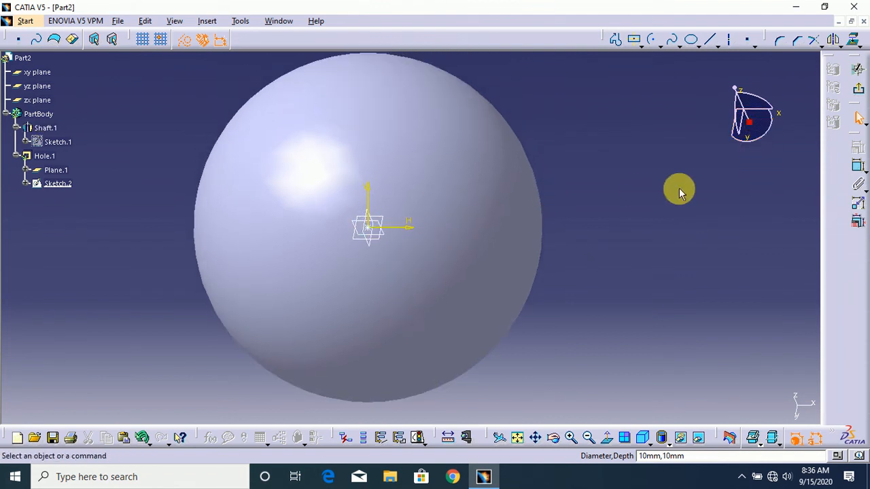
click(858, 94)
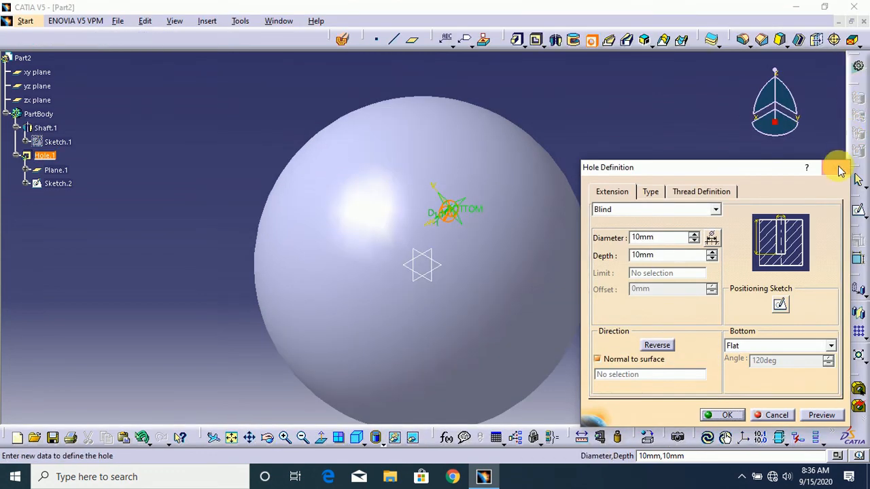
click(840, 170)
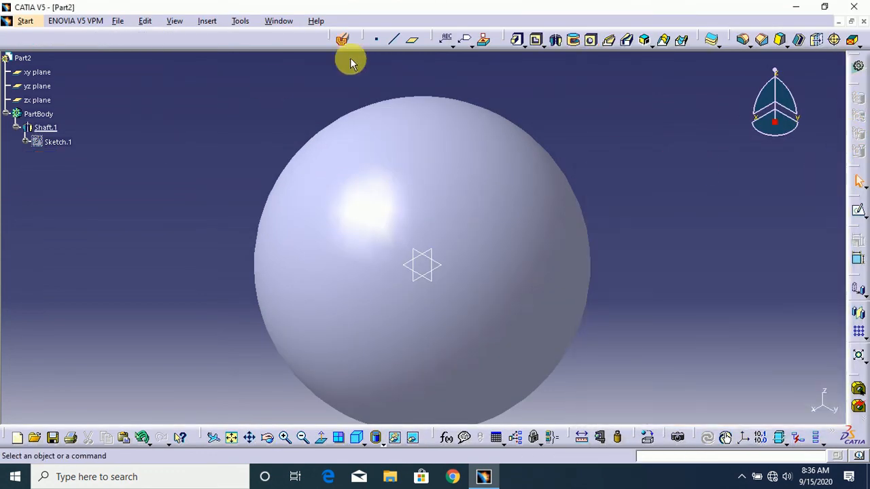
Create a coordinate-type point with X 0 mm and Y 0 mm, raised along Z to the top of the sphere
click(377, 40)
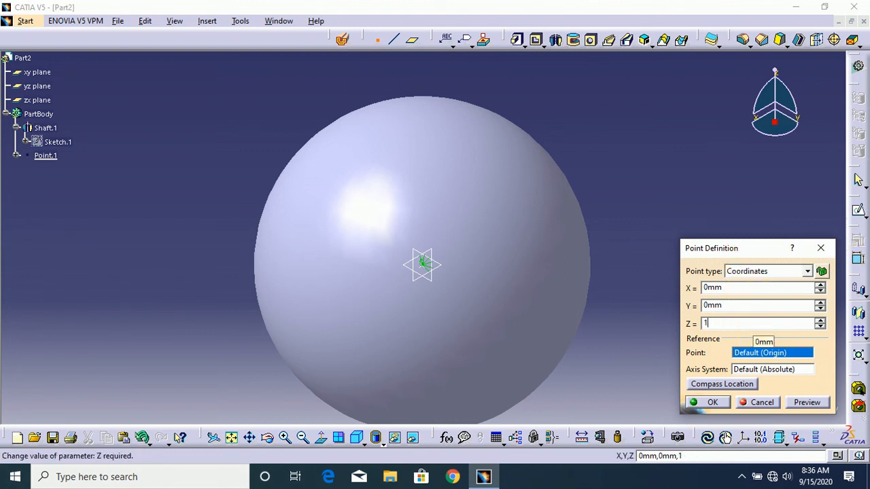
click(706, 402)
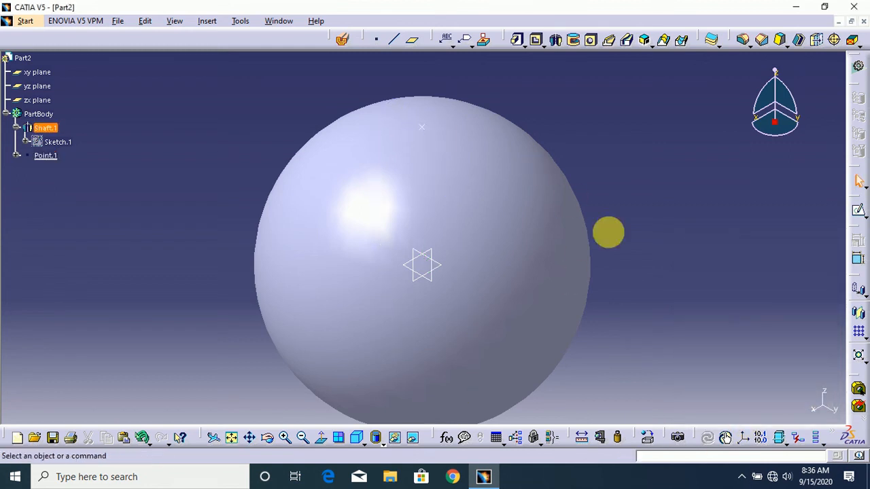
click(360, 442)
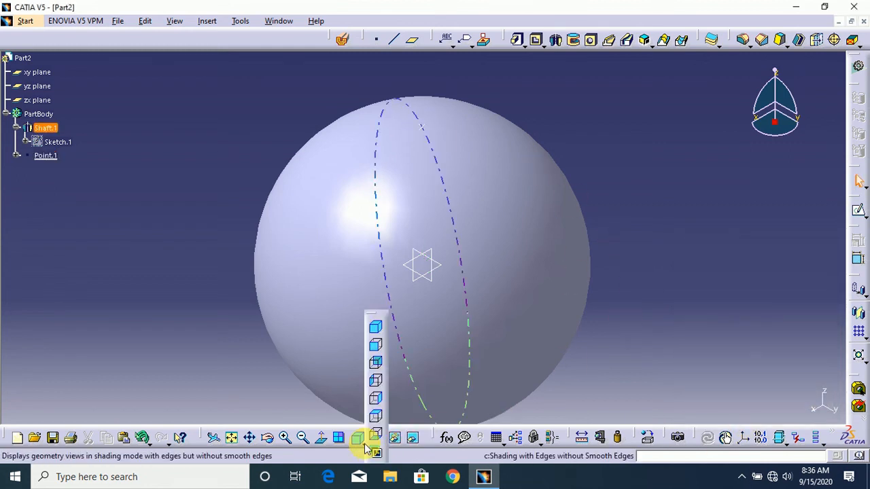
click(380, 347)
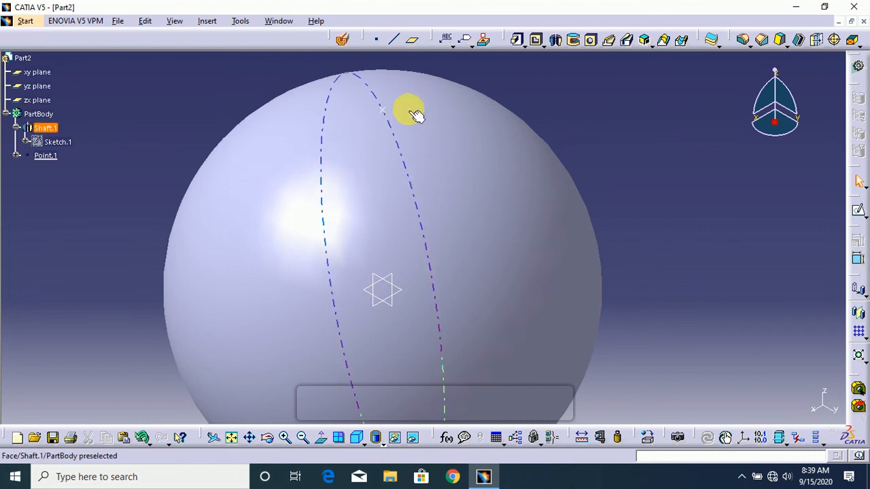
click(590, 45)
click(498, 184)
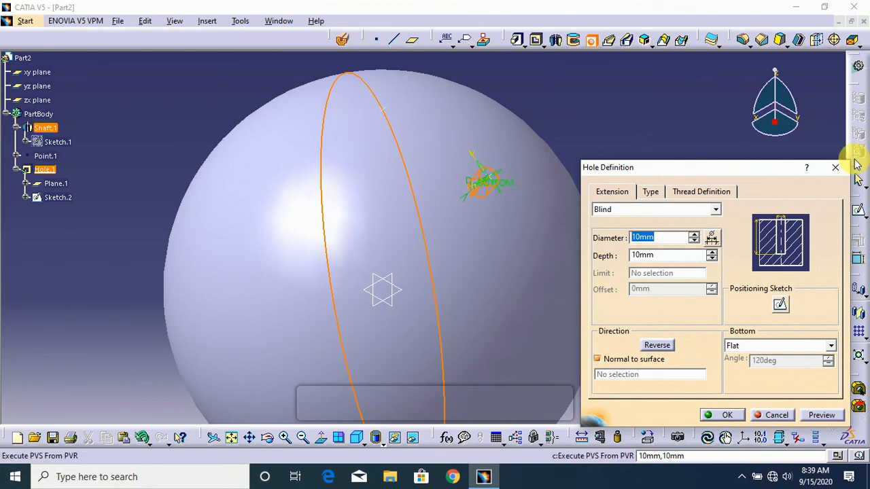
click(835, 168)
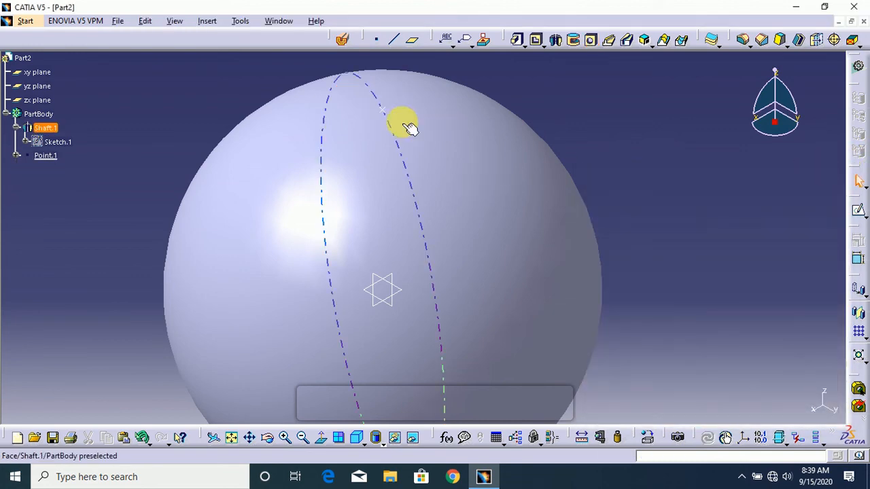
Start a hole on the sphere's surface, centred on the reference point at the top of the sphere
click(384, 111)
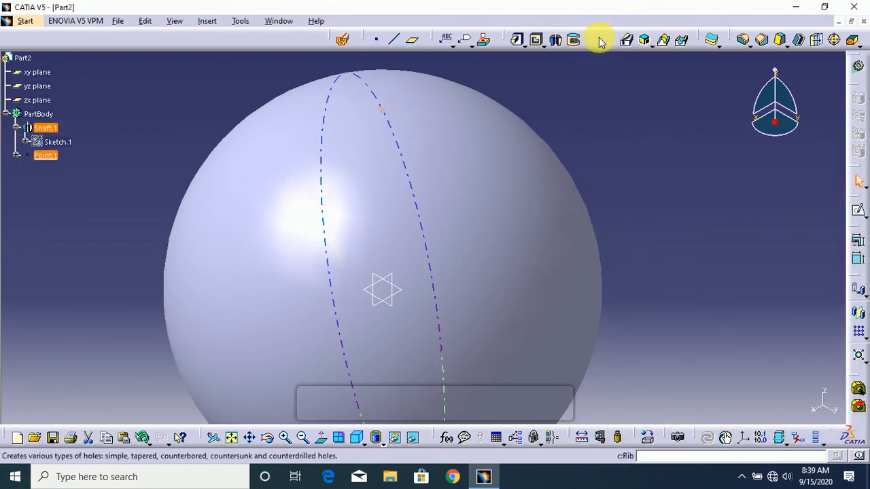
click(590, 41)
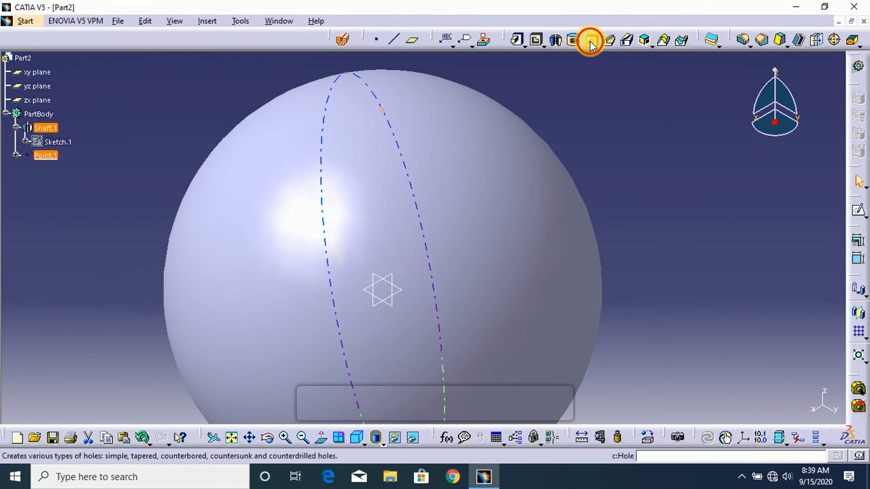
click(466, 195)
click(395, 113)
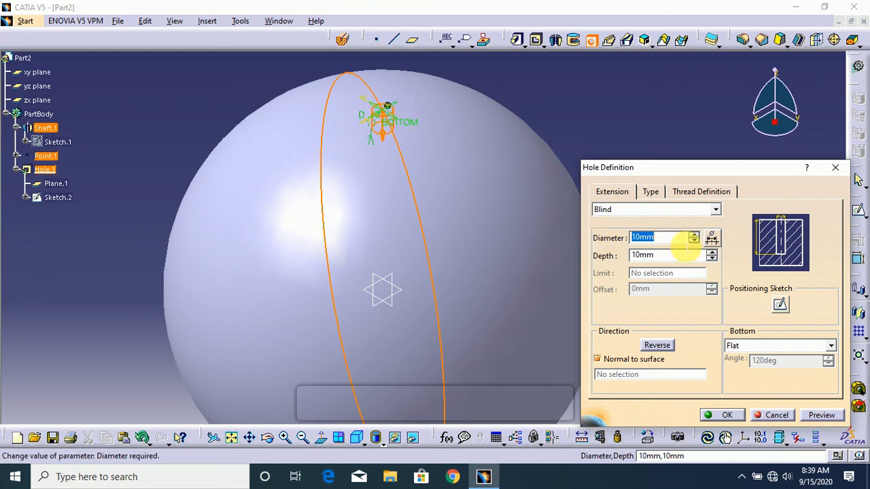
Set the hole's diameter to 100 mm and depth to 200 mm, and preview it
text(1)
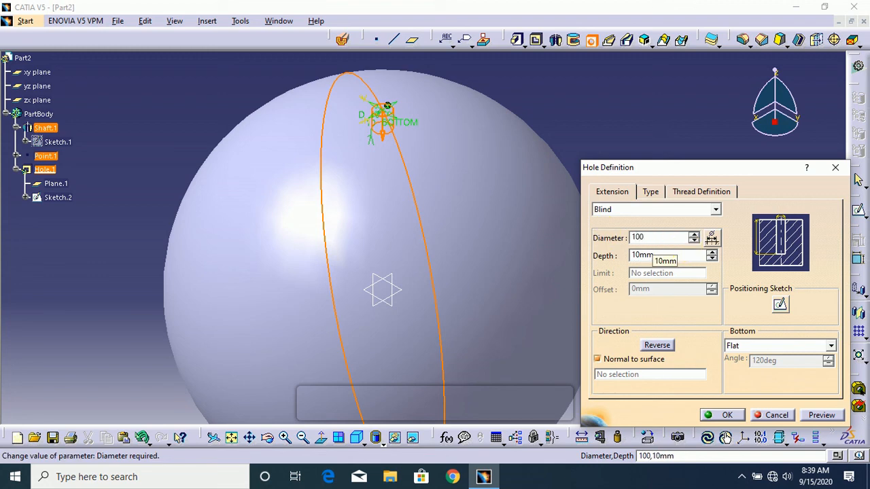
text(00)
click(681, 256)
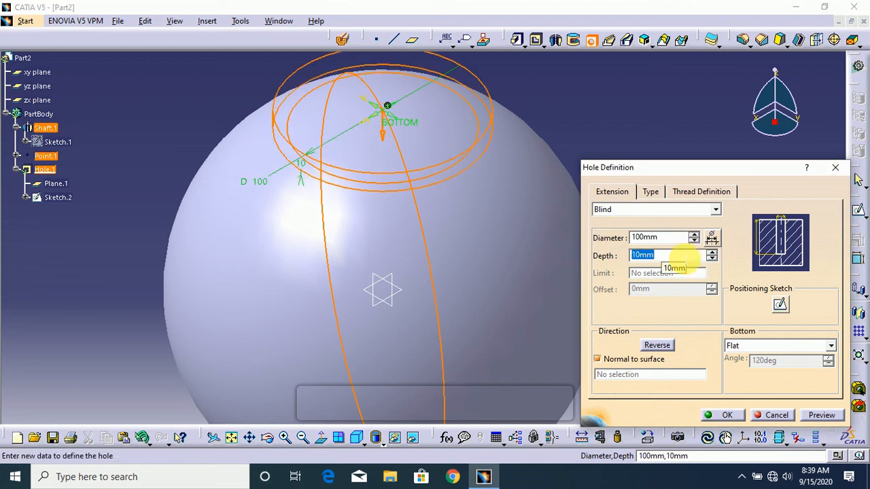
text(200)
click(786, 347)
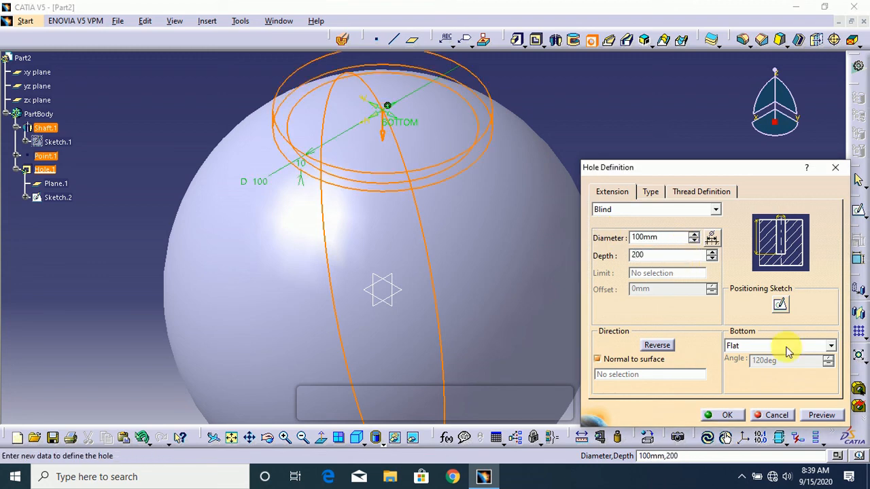
click(819, 414)
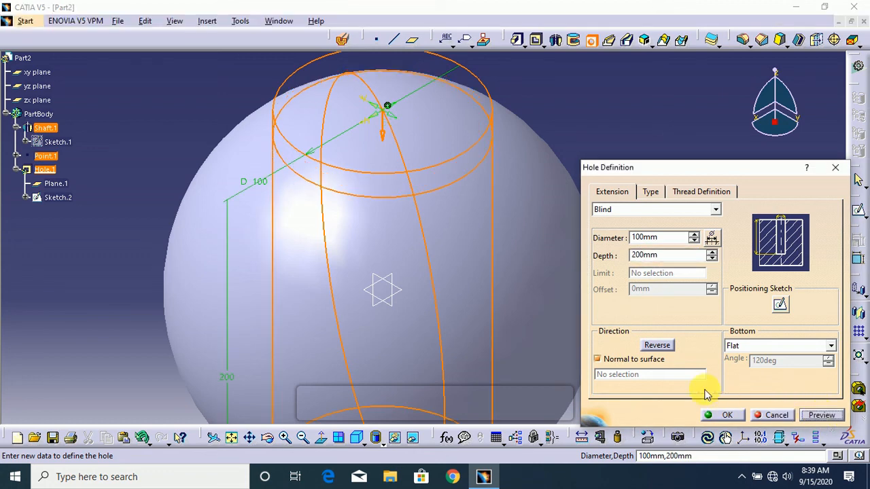
Set the blind hole's depth to 150 mm and confirm the hole
drag(782, 136, 769, 88)
click(667, 255)
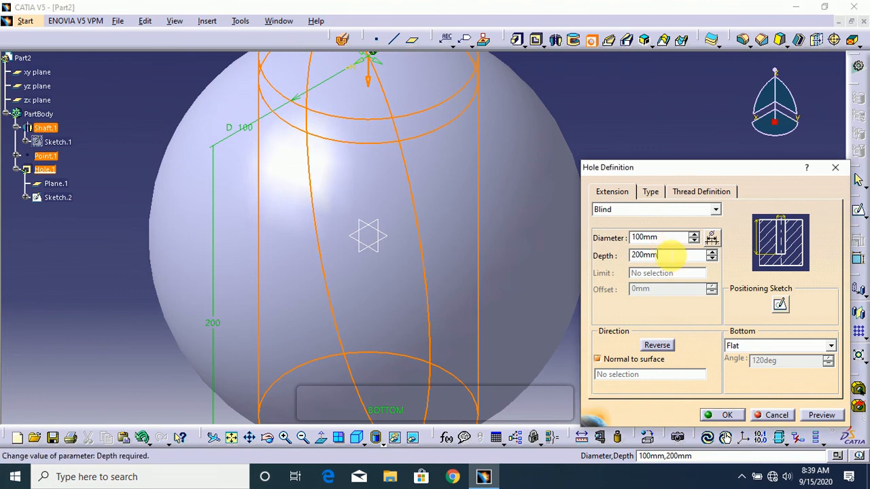
text(150)
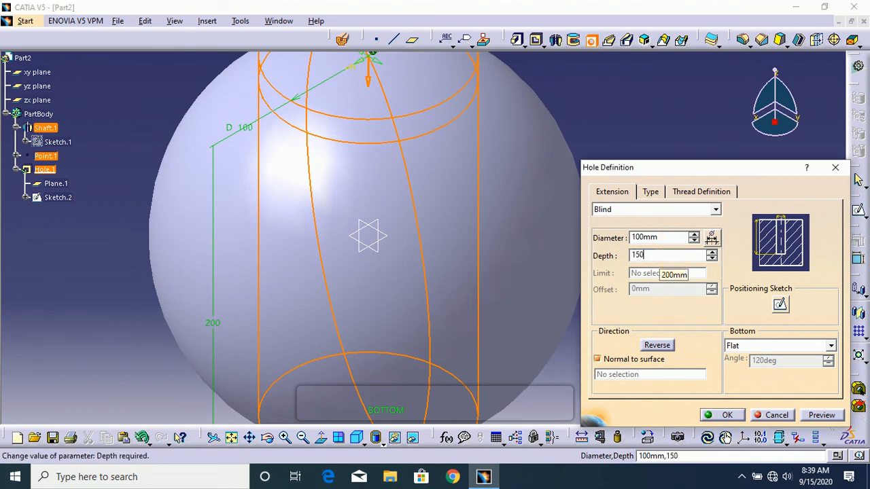
click(677, 265)
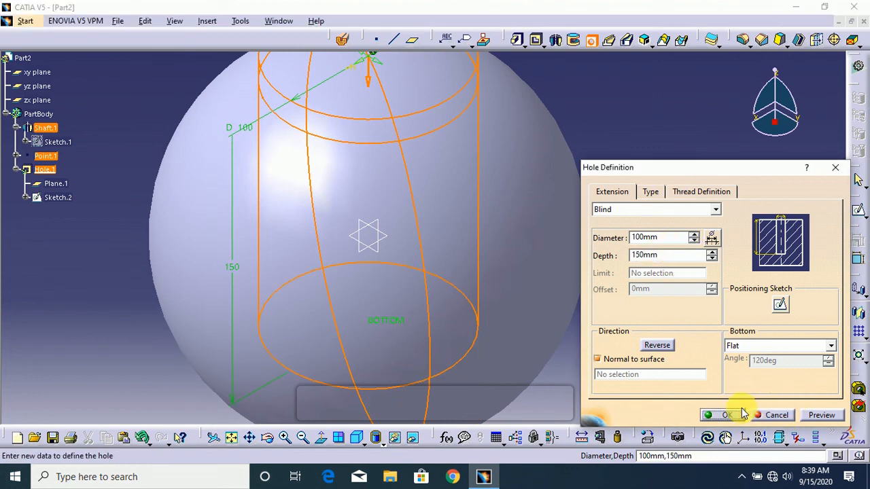
click(736, 416)
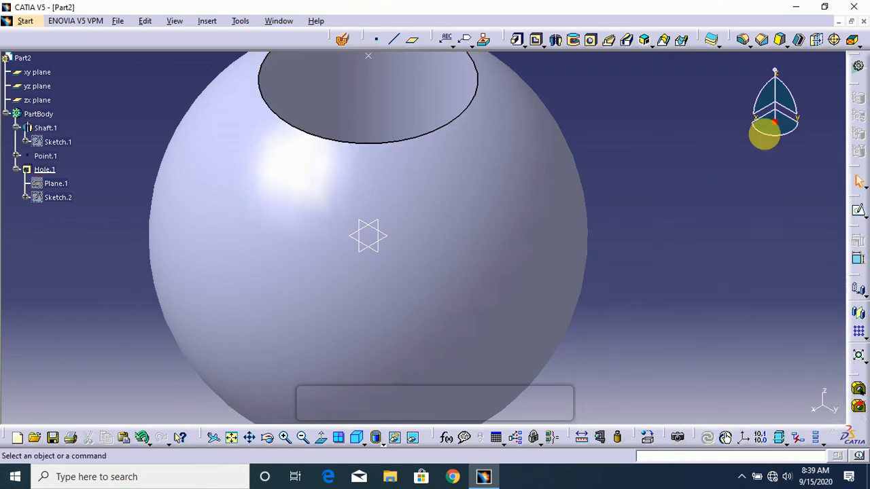
Examine the hole in the sphere from the front view, the isometric view and from above its opening
drag(770, 129, 766, 194)
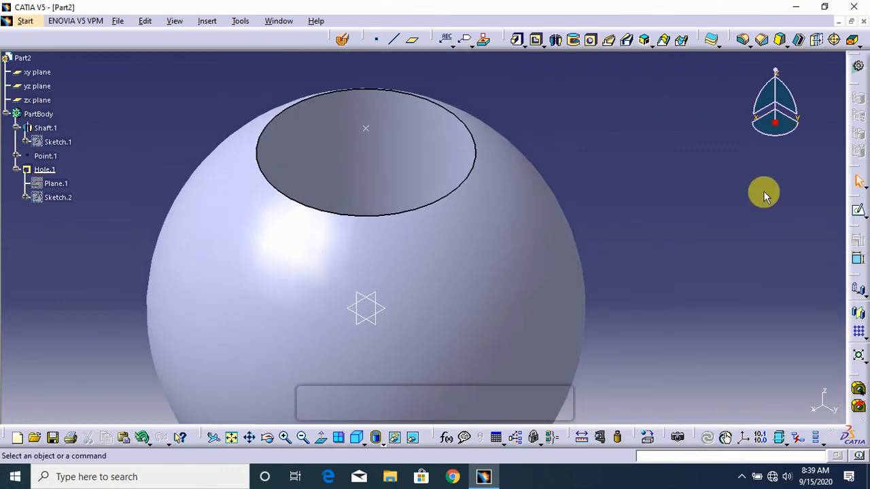
click(362, 448)
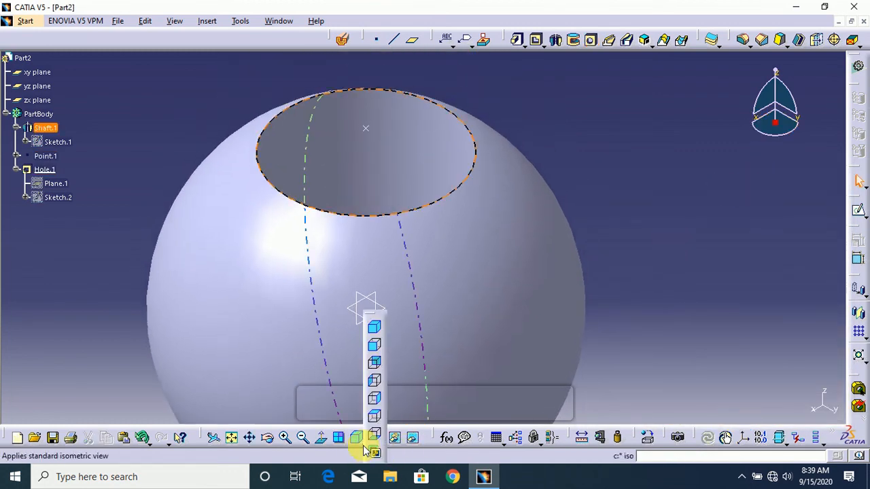
click(375, 351)
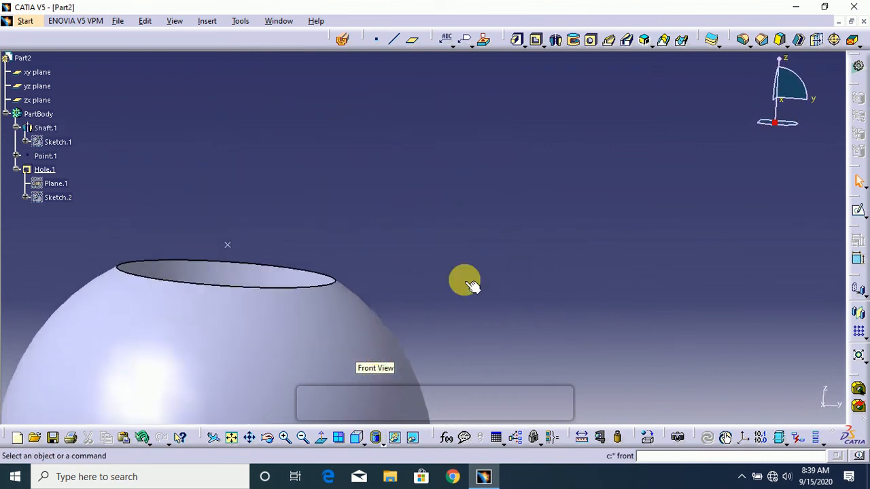
drag(790, 90, 857, 6)
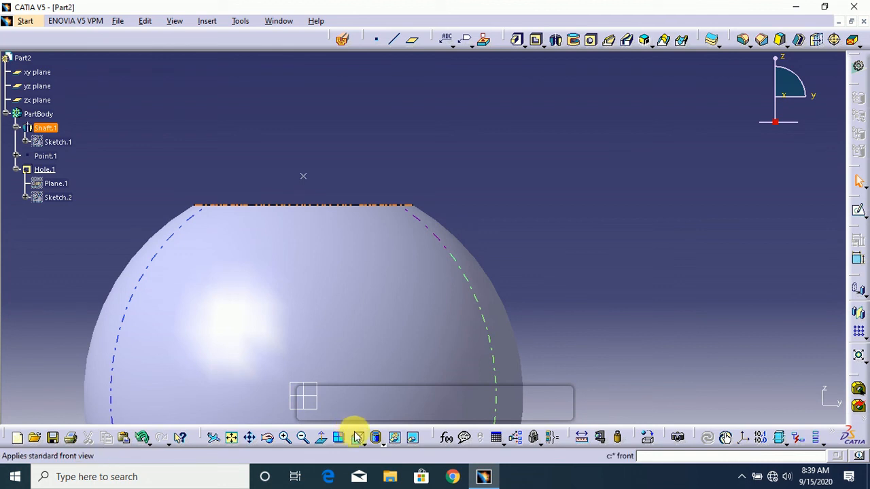
click(373, 441)
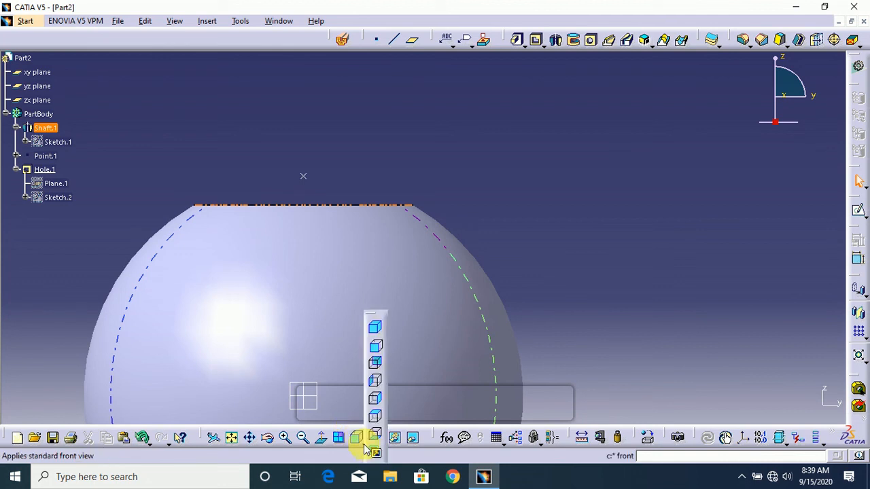
click(376, 331)
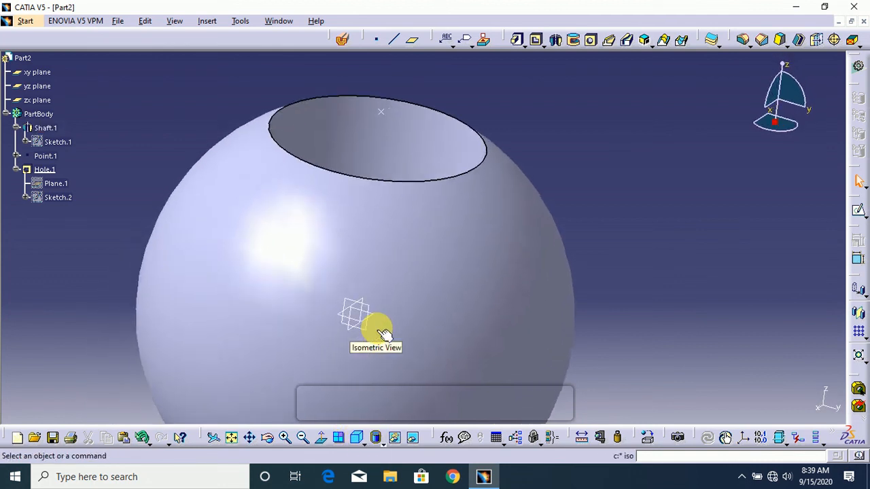
drag(764, 97, 748, 218)
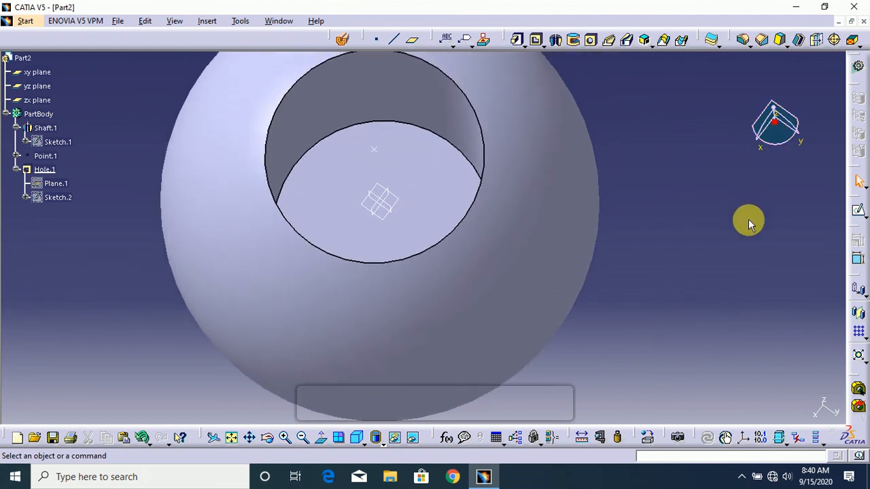